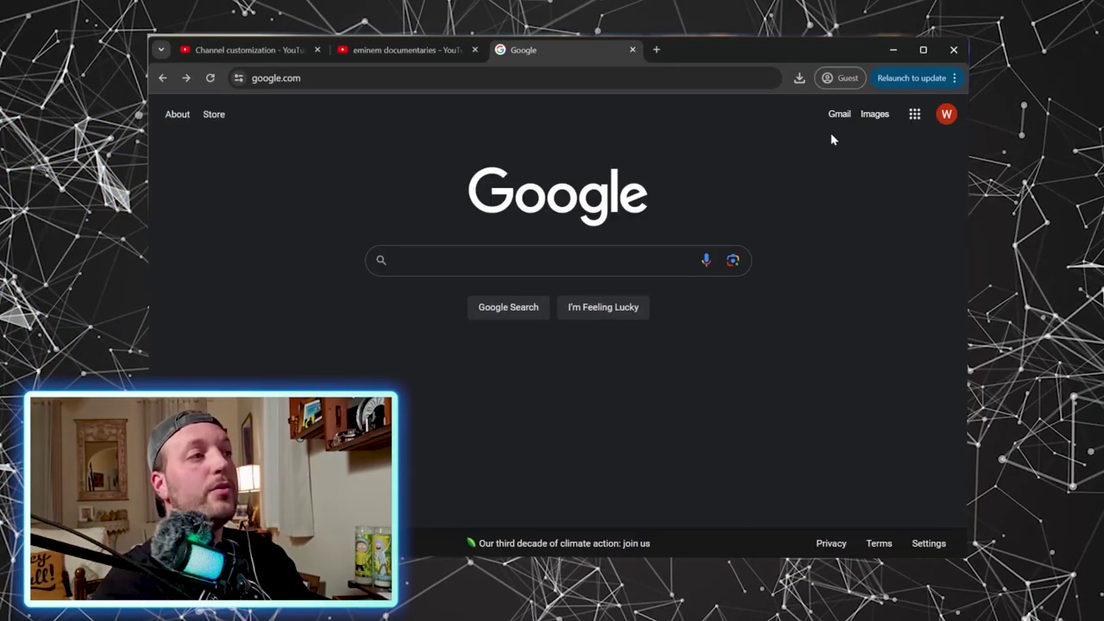
- Open Google Docs from the Google apps, create a blank document, and hide its outline
left_click(914, 113)
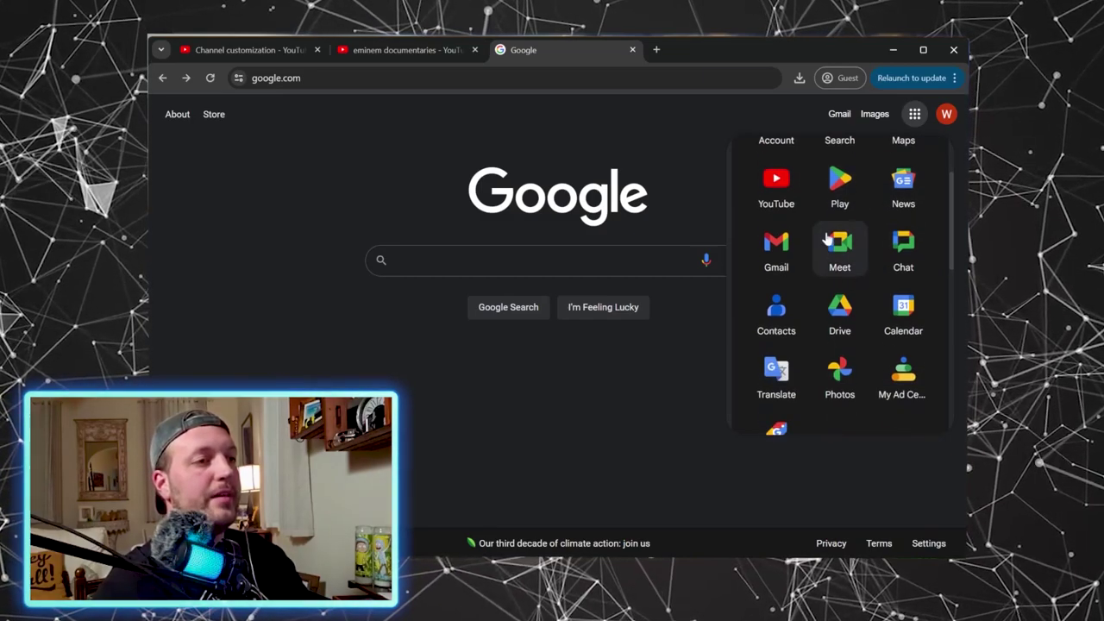
scroll(828, 241, "up", 2)
scroll(816, 273, "down", 3)
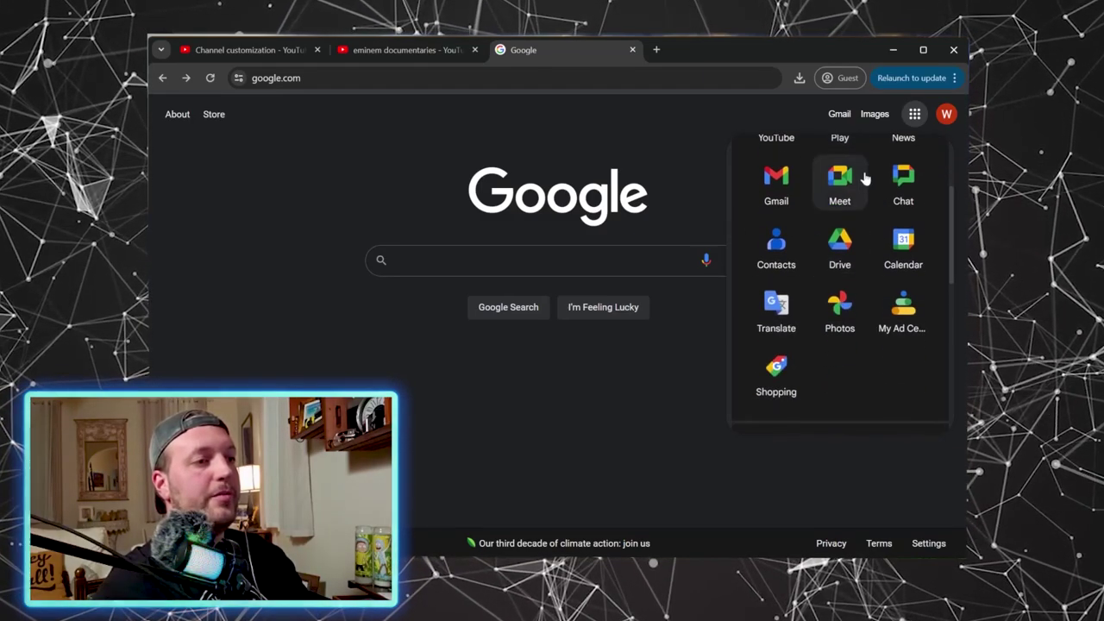
scroll(838, 247, "down", 4)
scroll(838, 271, "up", 1)
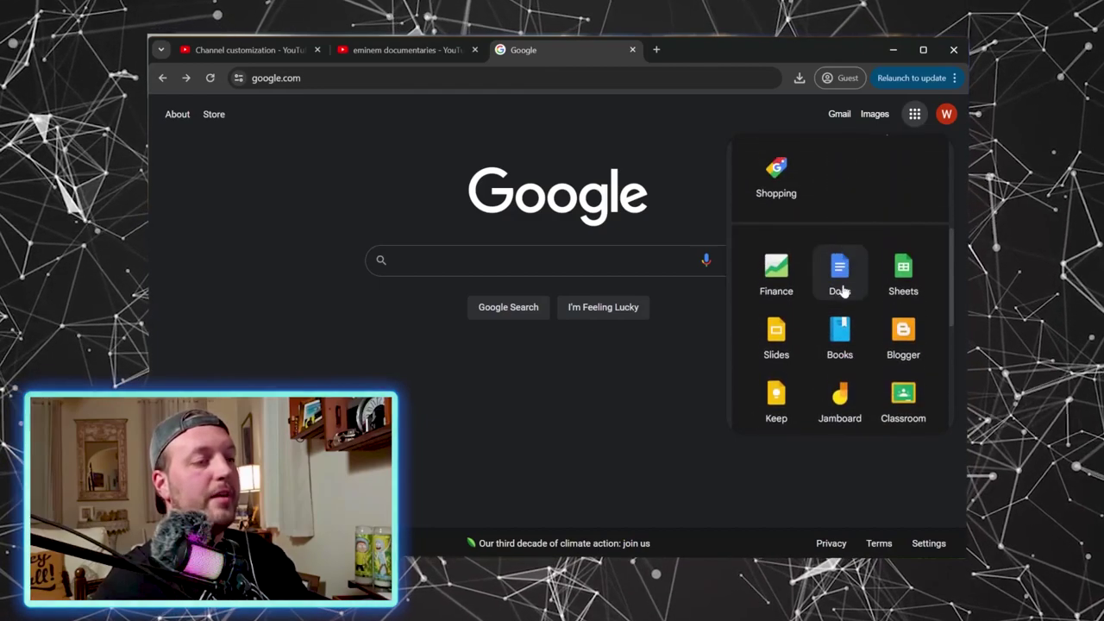
left_click(838, 270)
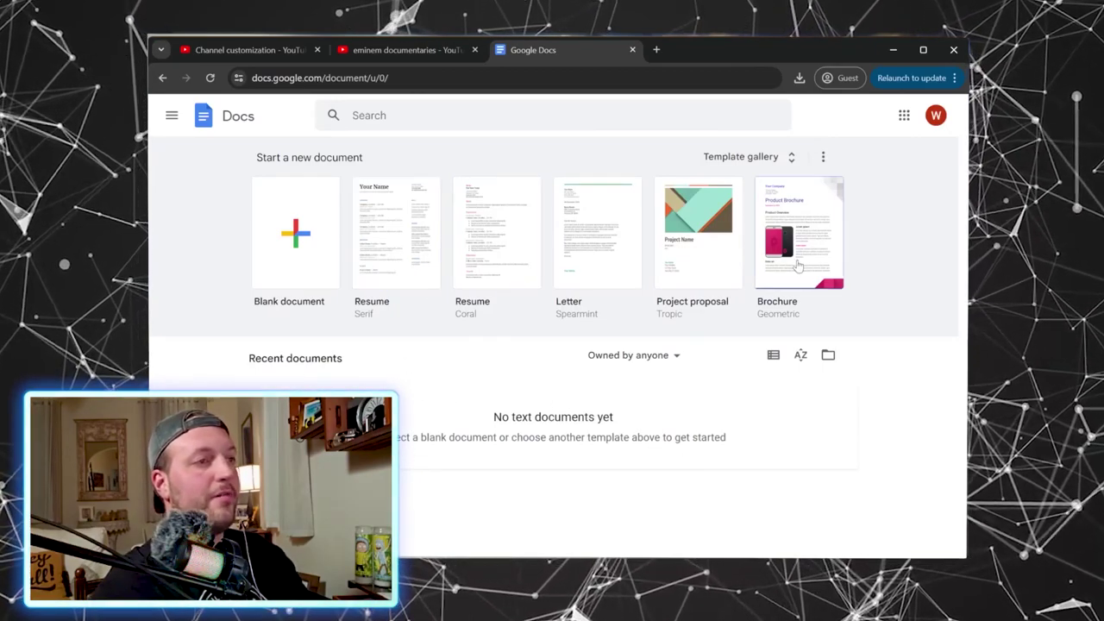
left_click(300, 241)
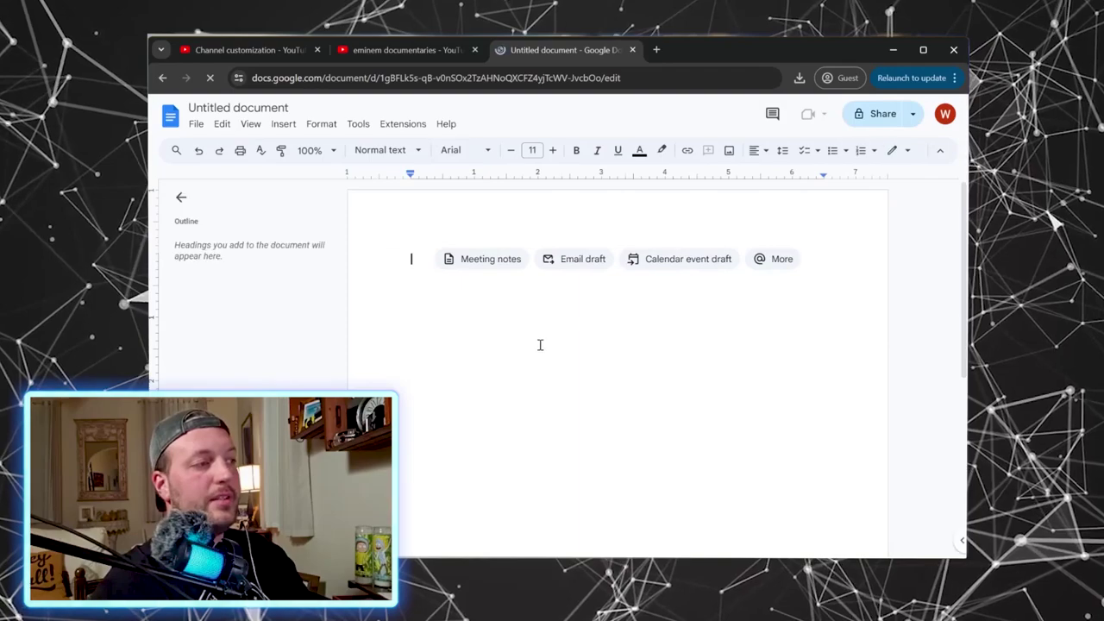
left_click(181, 198)
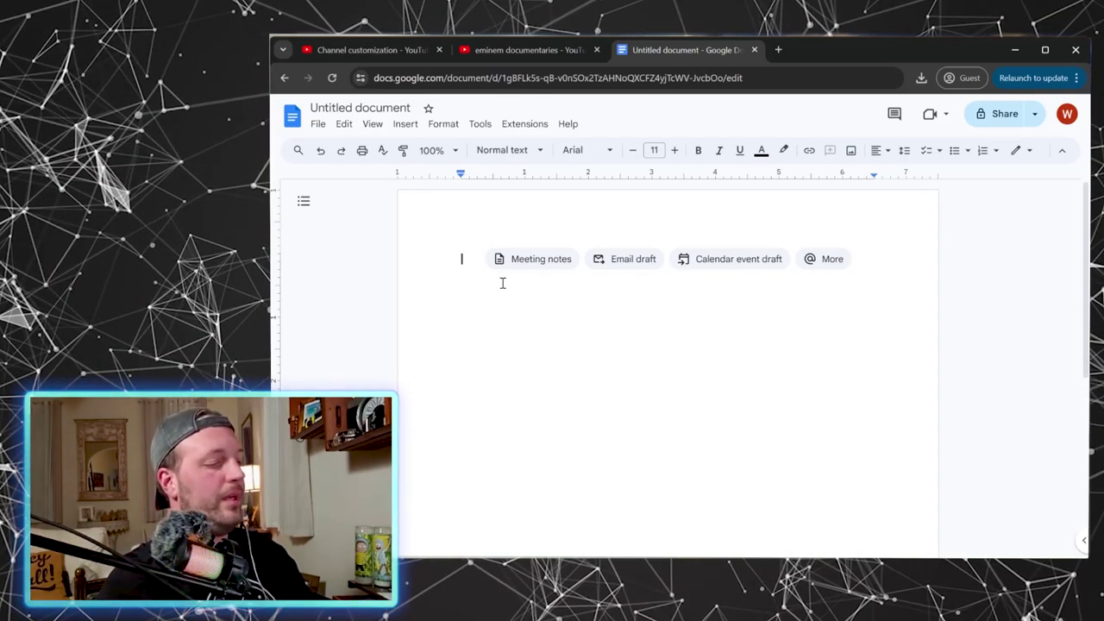
- Write the line "Content Main Topics" at the start of the document and begin a numbered list beneath it
type("Content Main Topics")
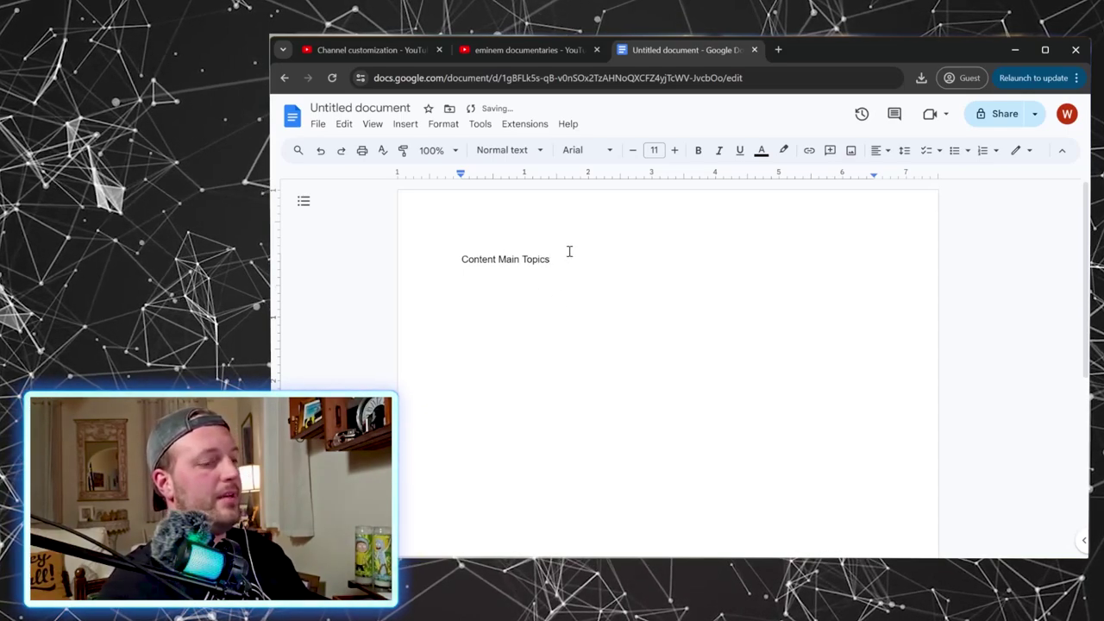
key("Return")
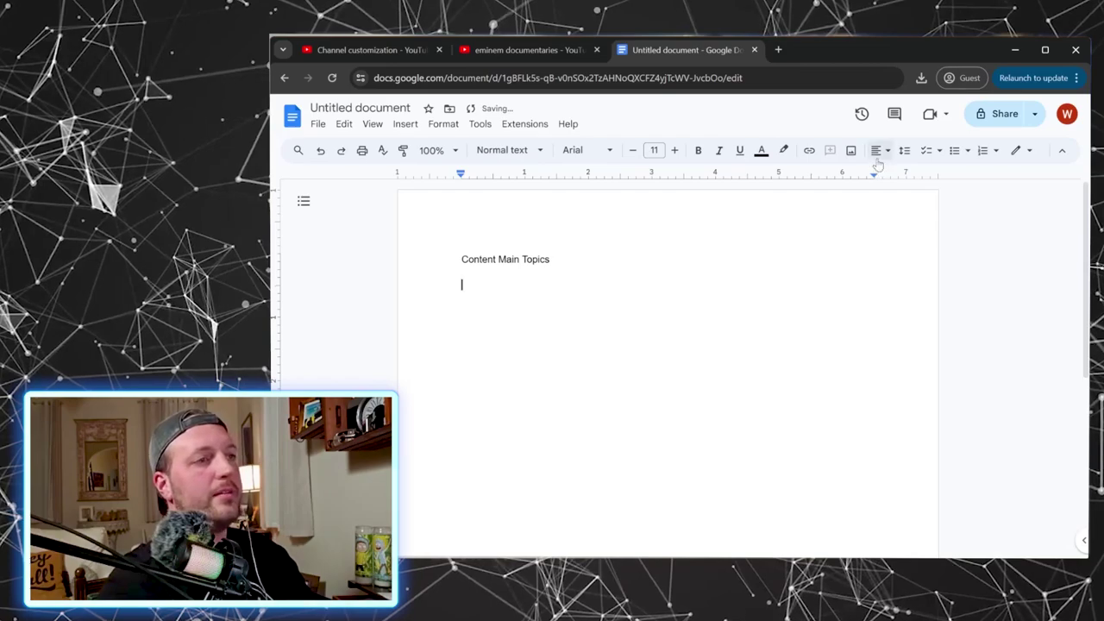
left_click(981, 152)
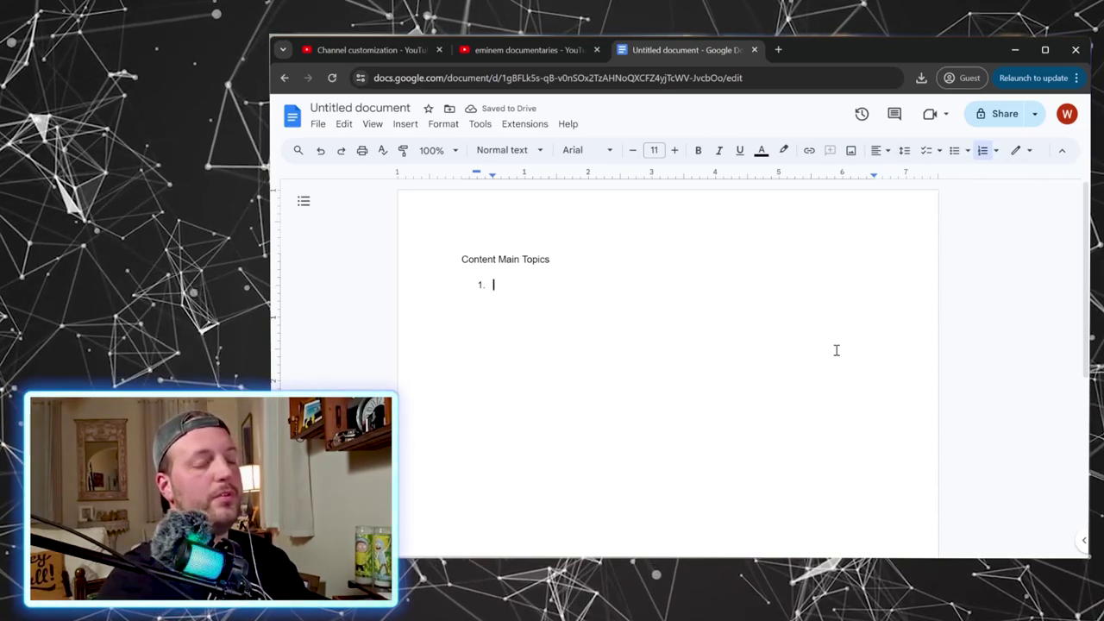
- Enter "How to turn your side hustle into a business" as the first list item
type("How to")
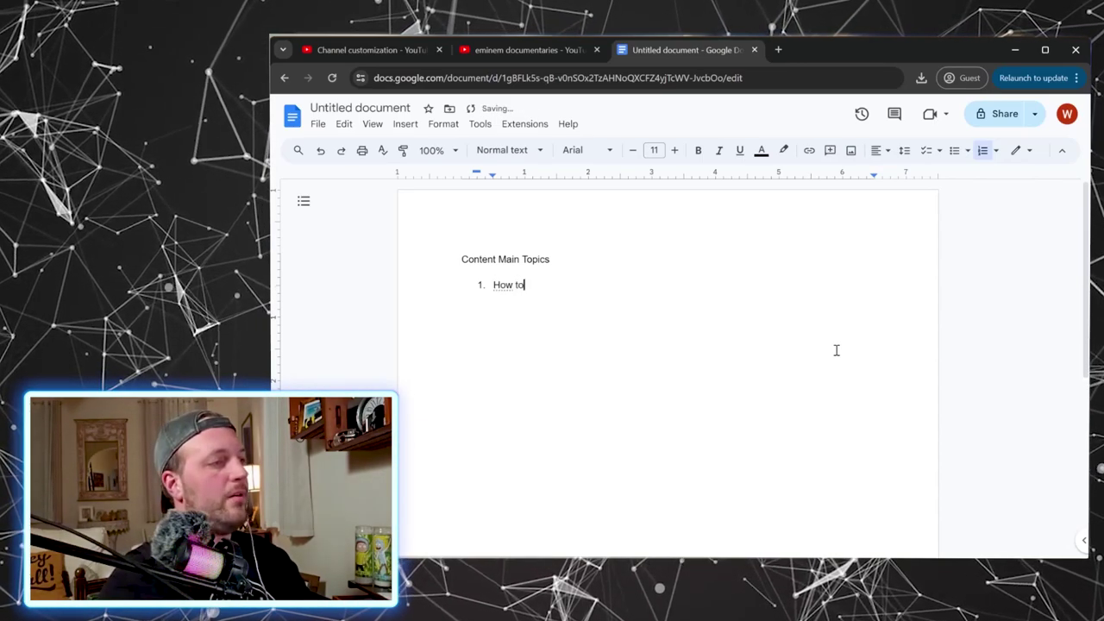
type(" turn your")
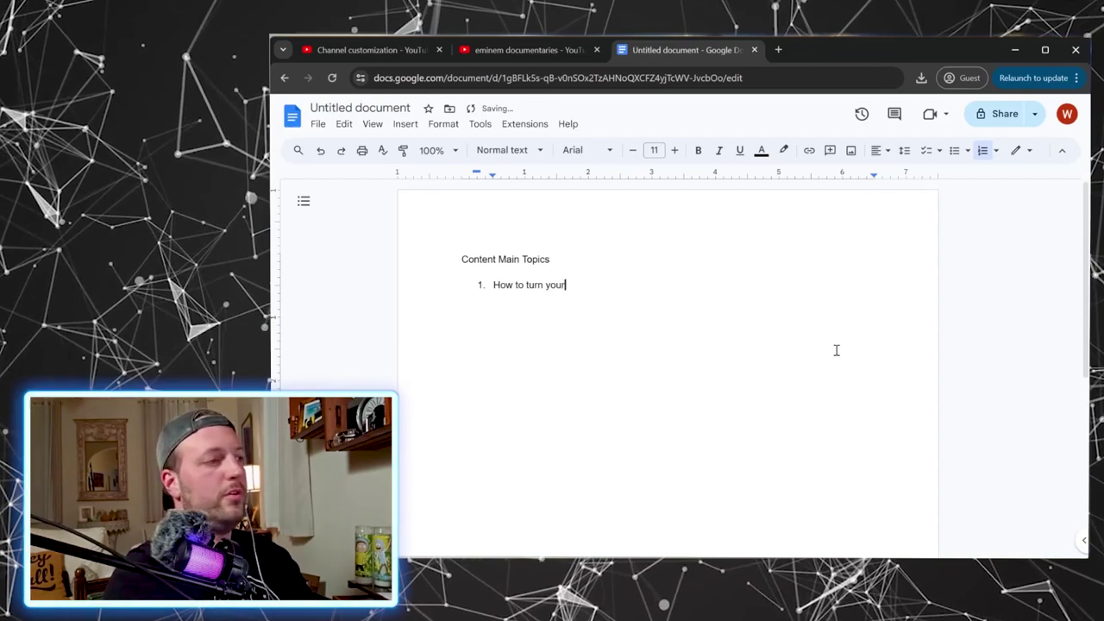
type(" side hustl")
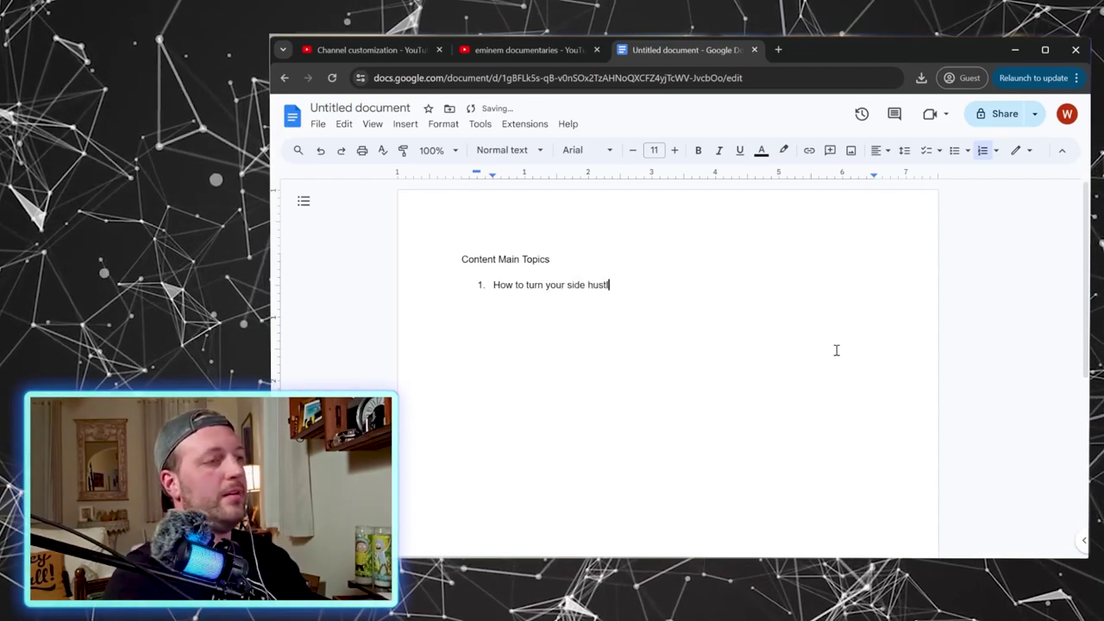
type("e into a business")
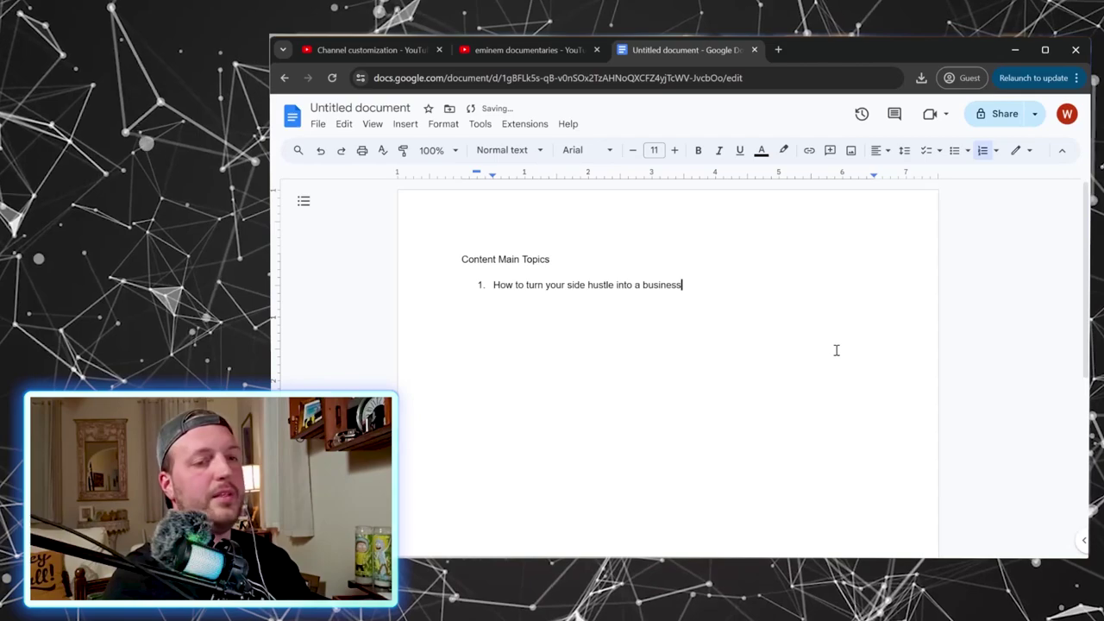
- Add "How to start a youtube channel" as the second list item
key("Return")
type("How to s")
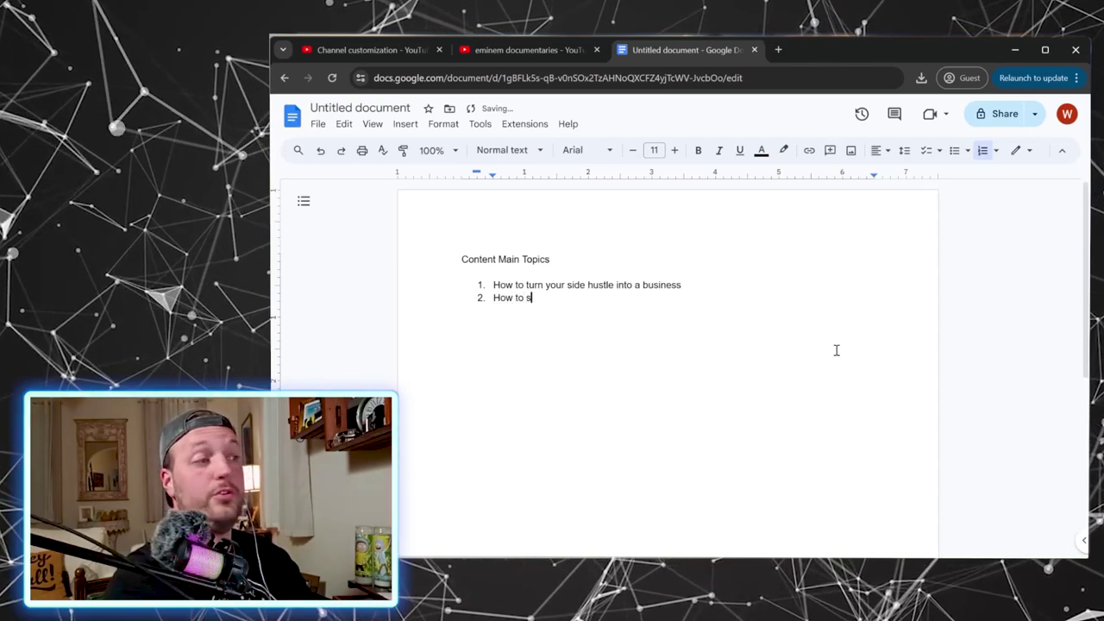
type("tart a you")
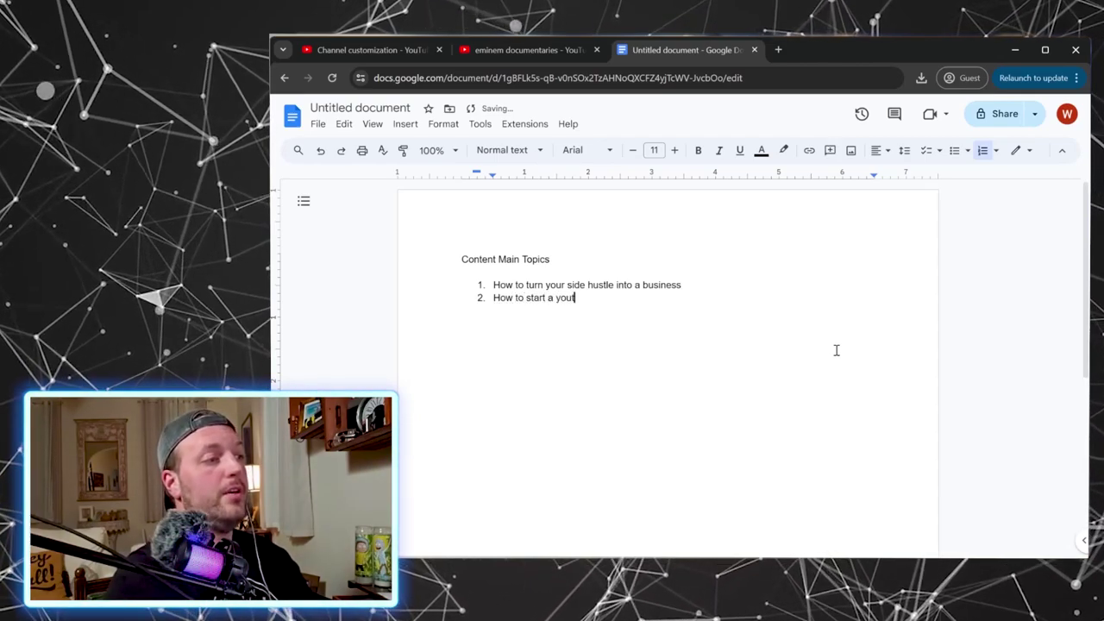
type("tube channel")
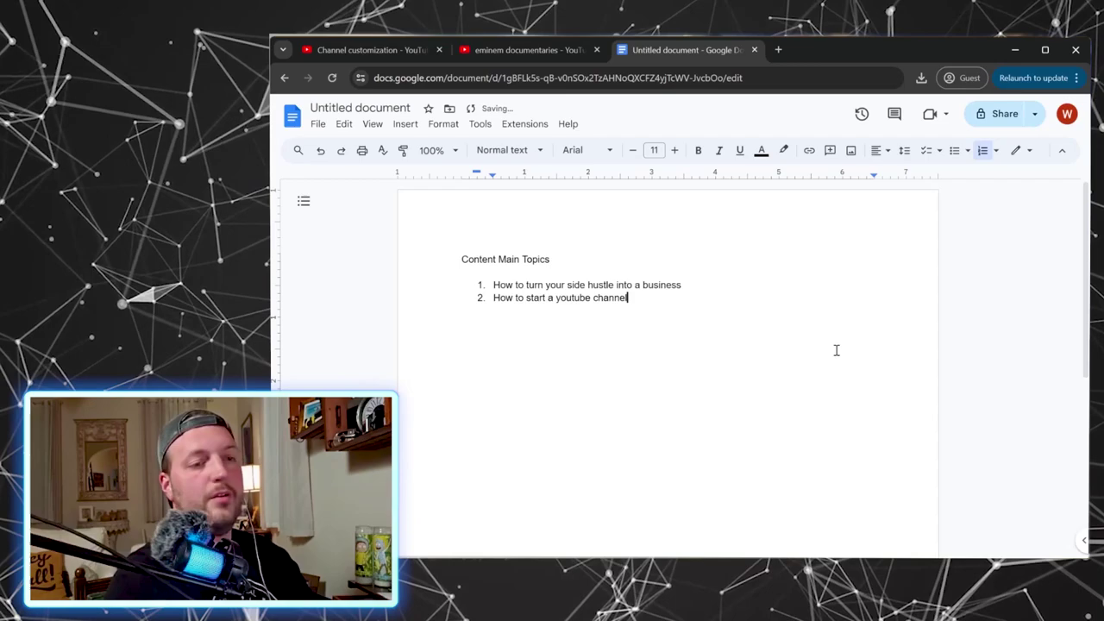
- Add "How to build an email mailing list" as the third list item
key("Return")
type("How to b")
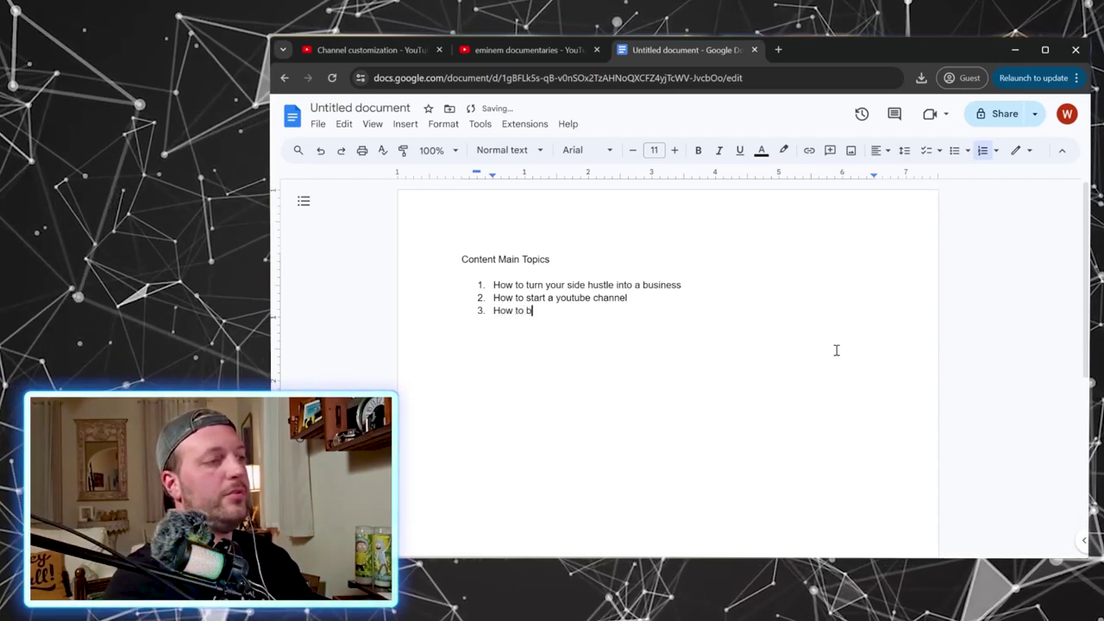
type("uild an em")
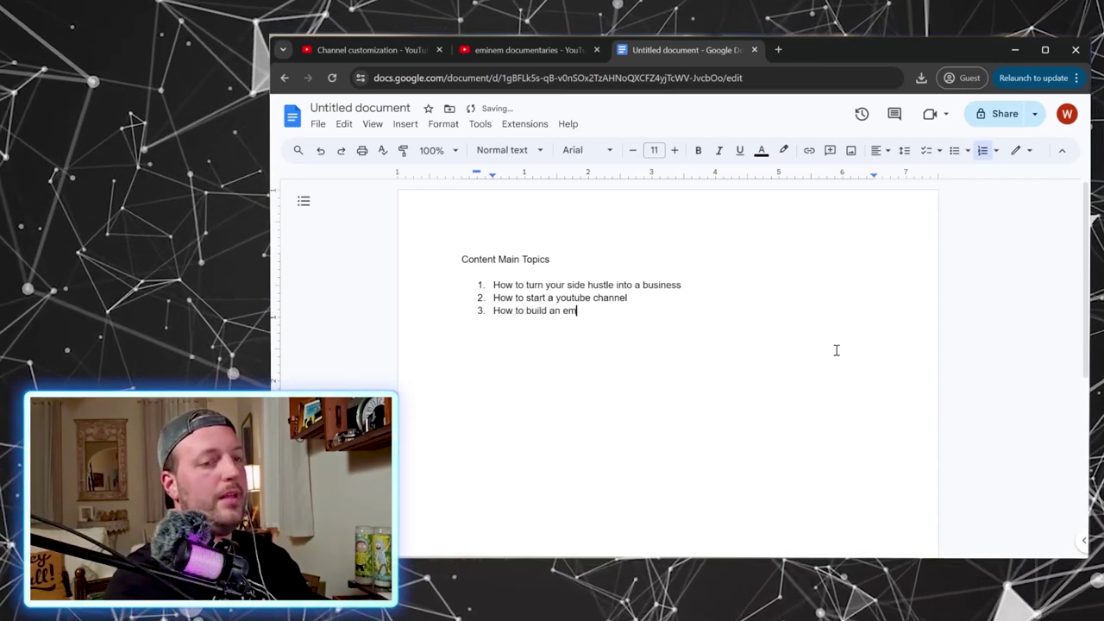
type("ail mailing list")
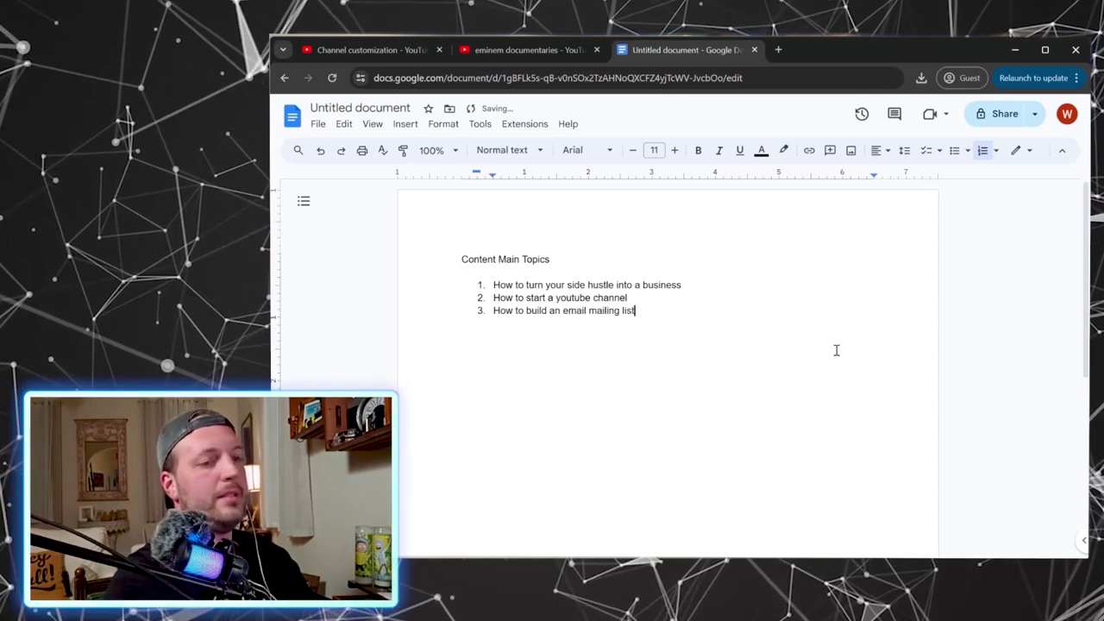
- Add "How to earn money through affiliate marketing" as the fourth list item
key("Return")
type("How to earn ")
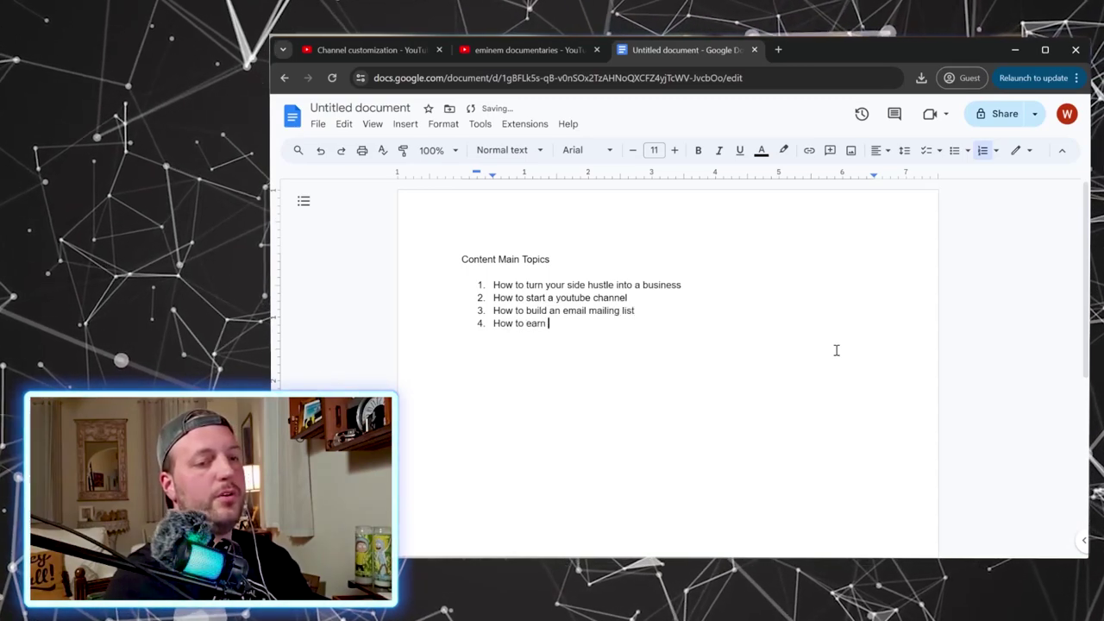
type("money through a")
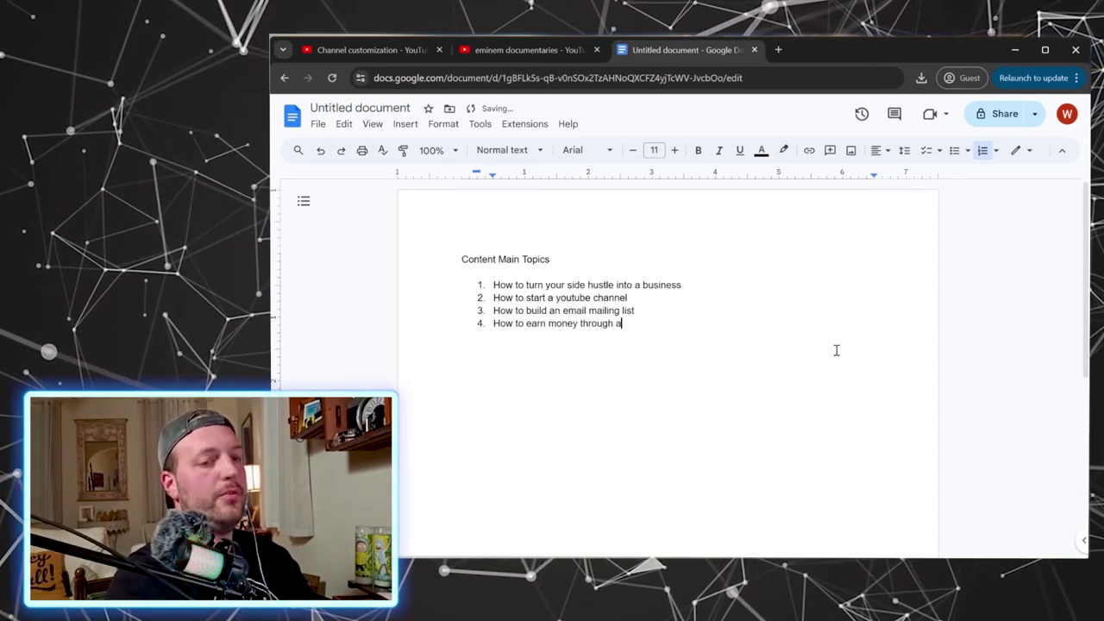
type("ffiliate me")
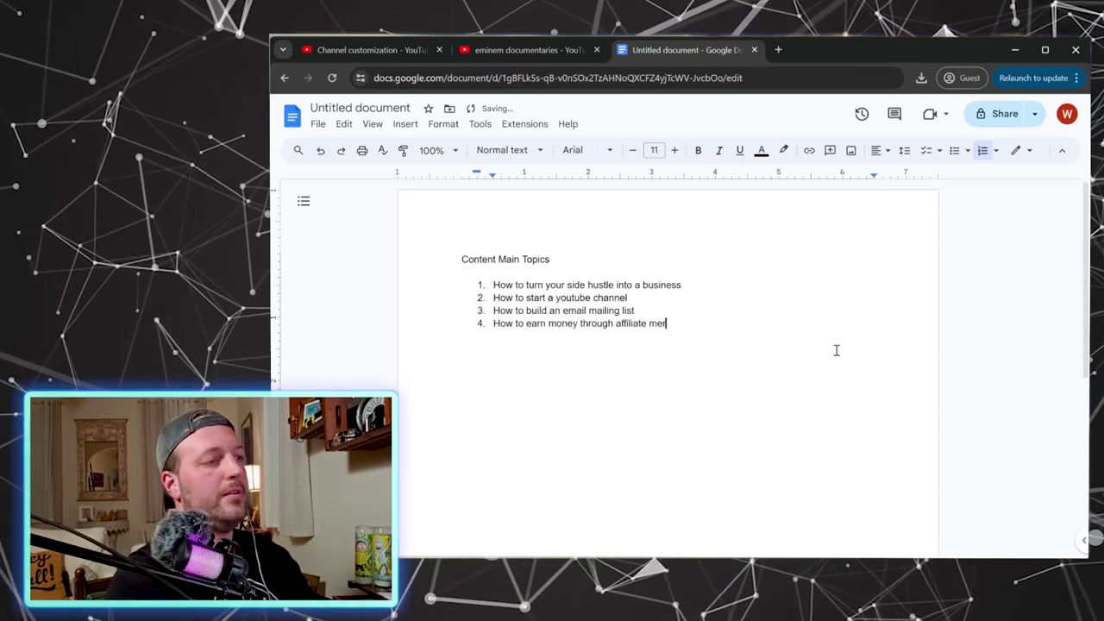
type("rketing")
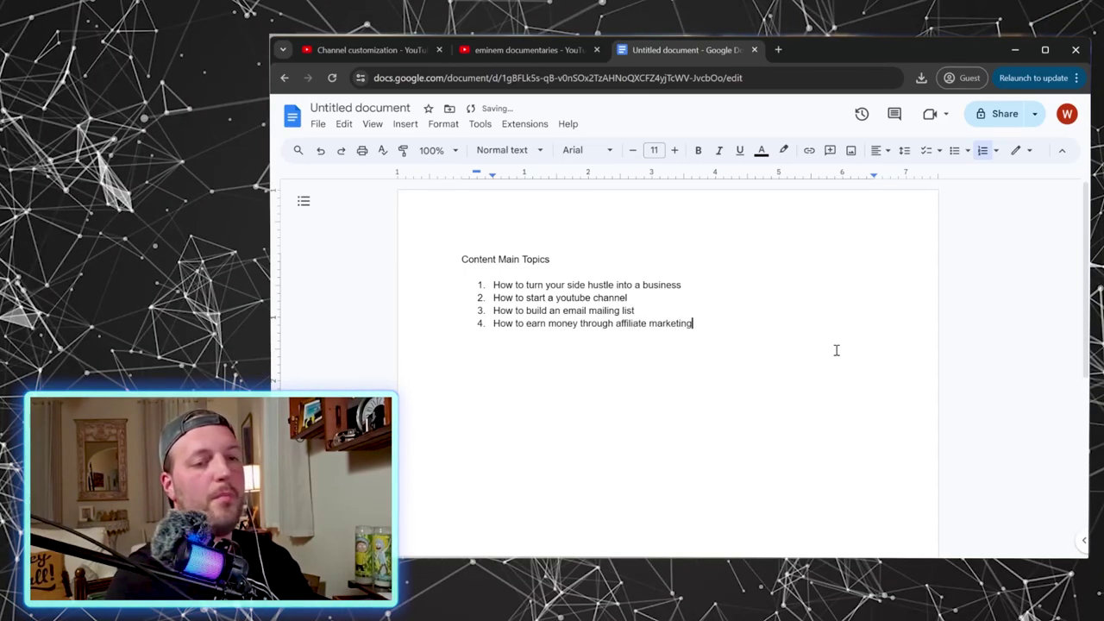
- Add "How to write and self-publish an ebook or paperback" as the fifth list item
key("Return")
type("How t")
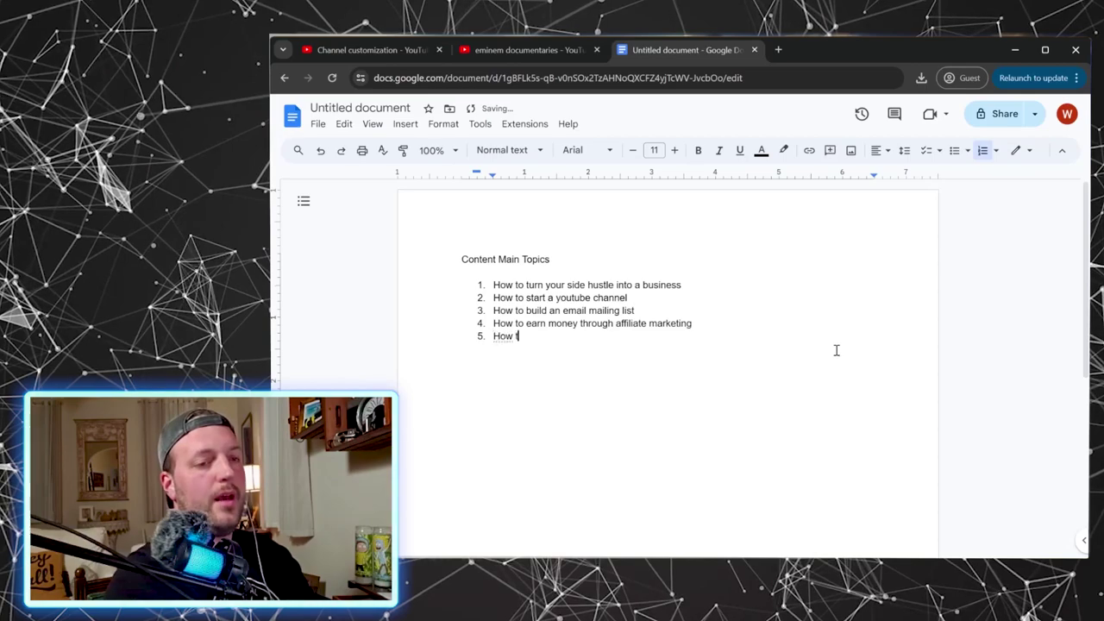
type("o write and sel")
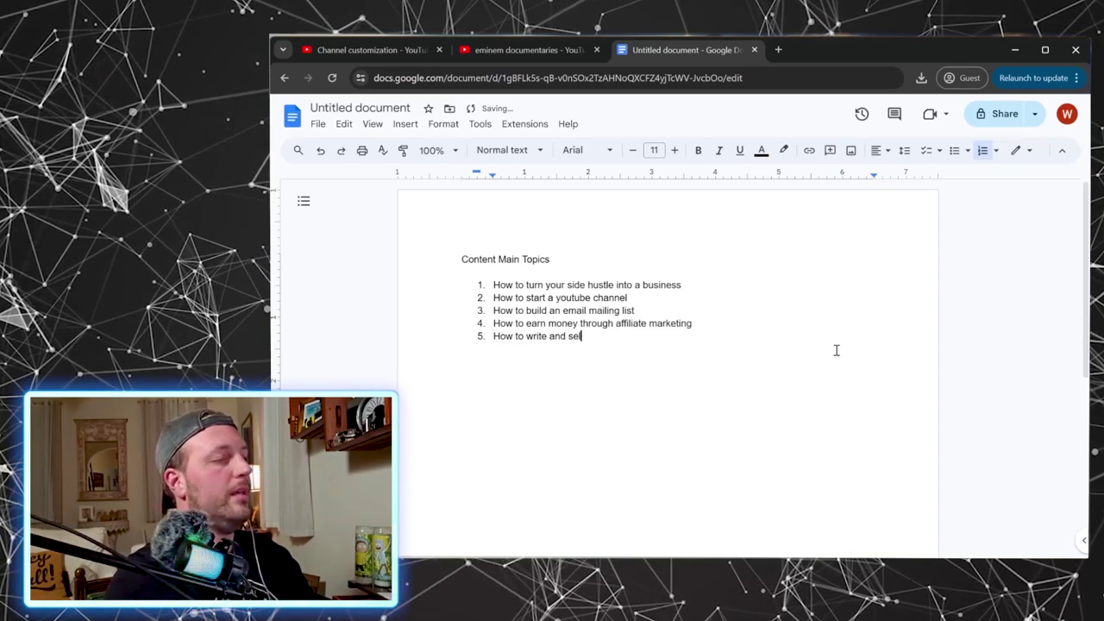
type("f-publish")
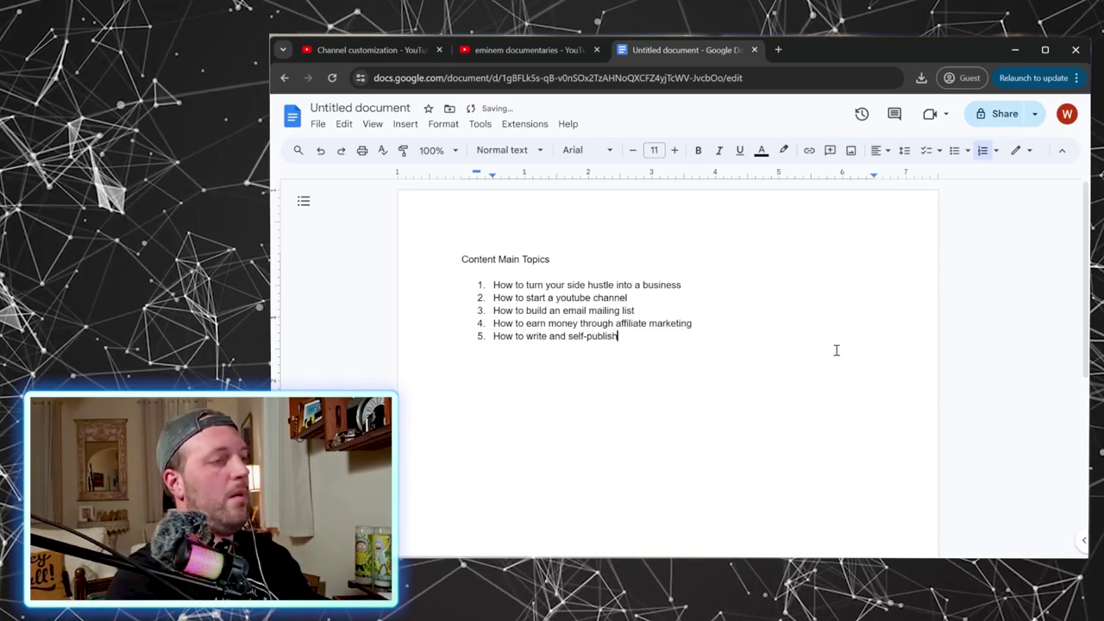
type(" an")
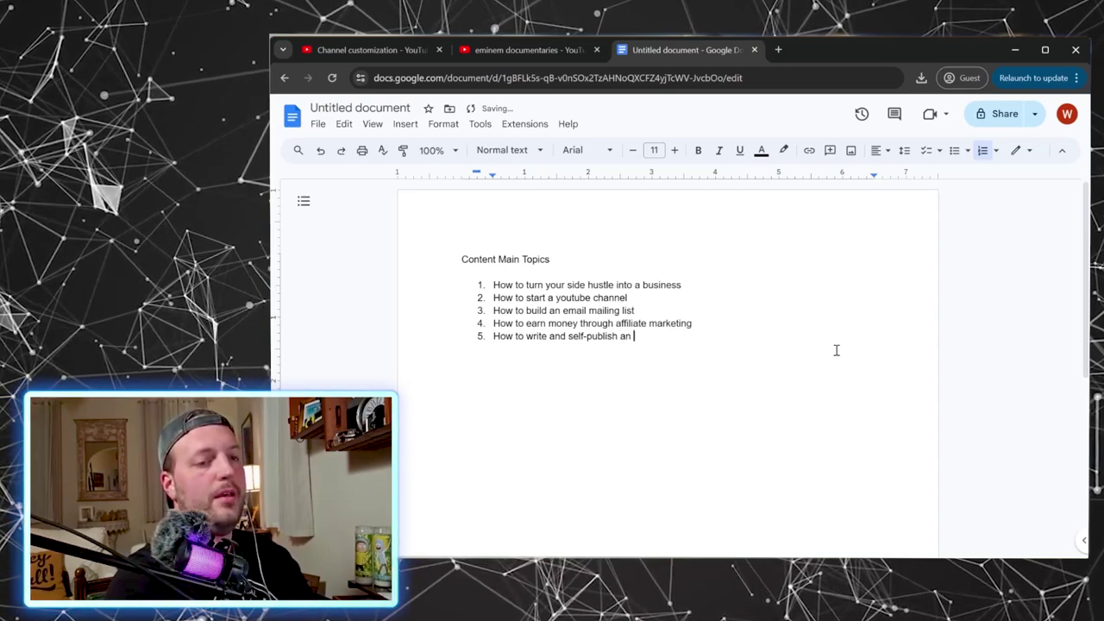
type(" eb")
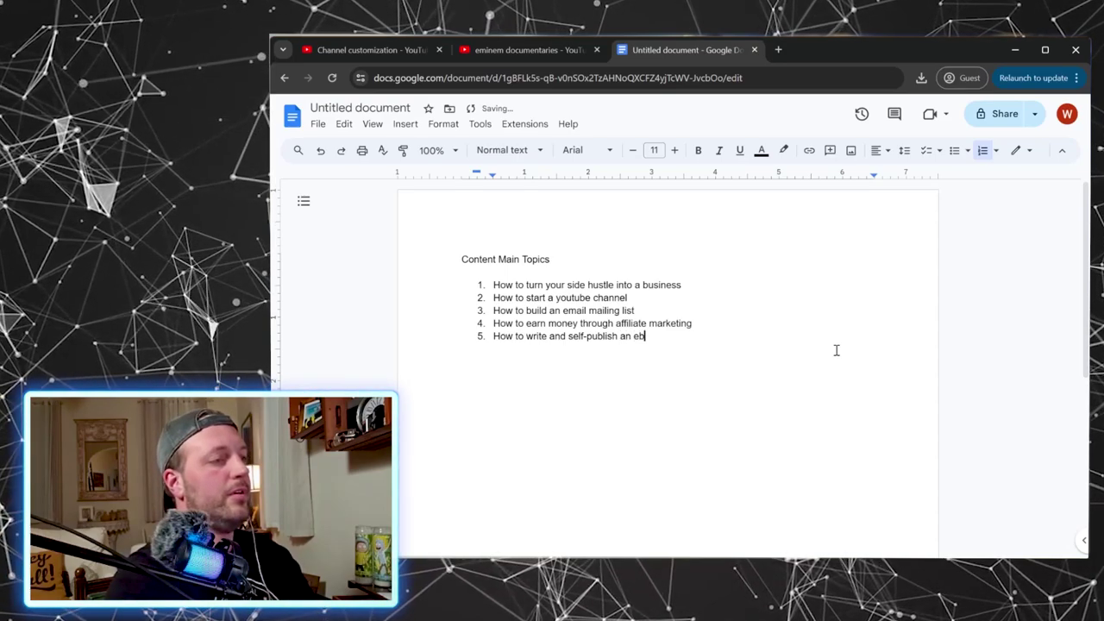
type("ook or pape")
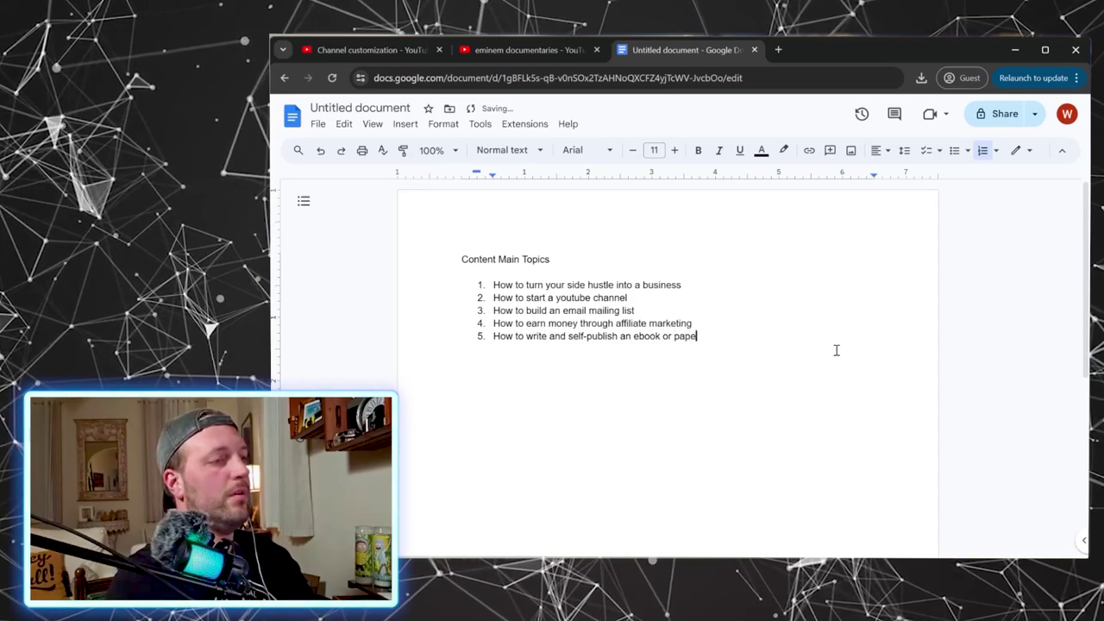
type("rback")
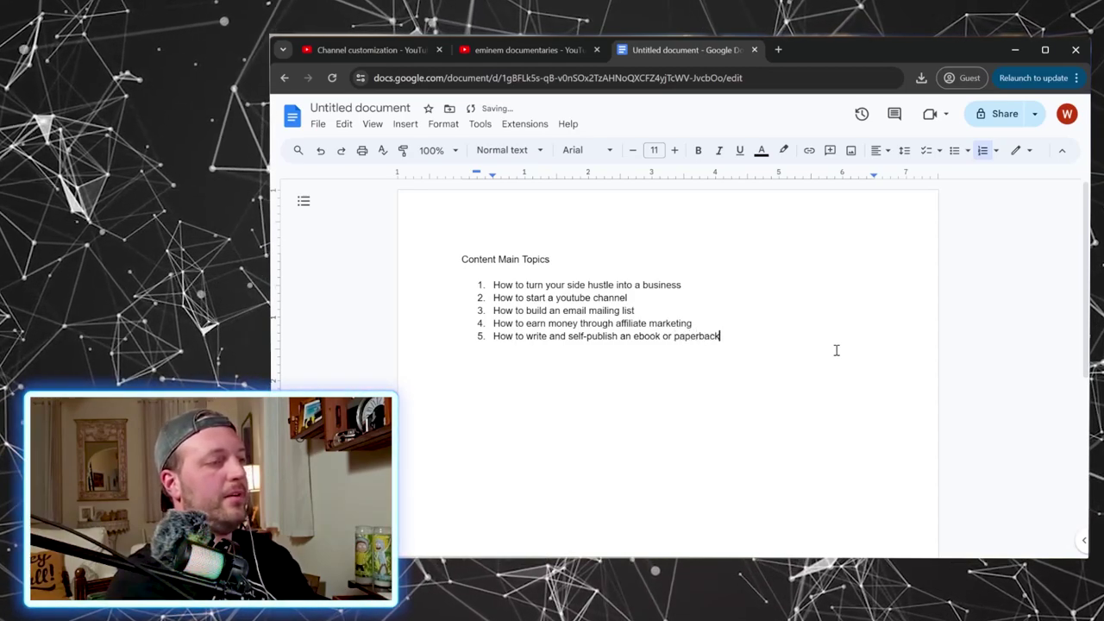
- Add "How to read more books when you have no free time" as the sixth list item
key("Return")
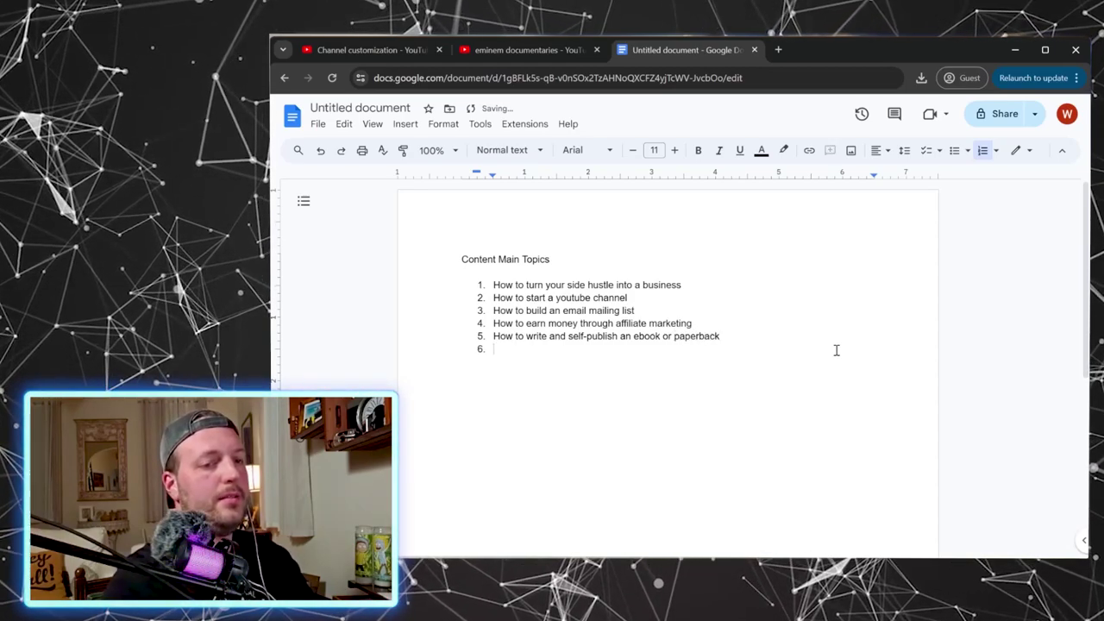
type("How to re")
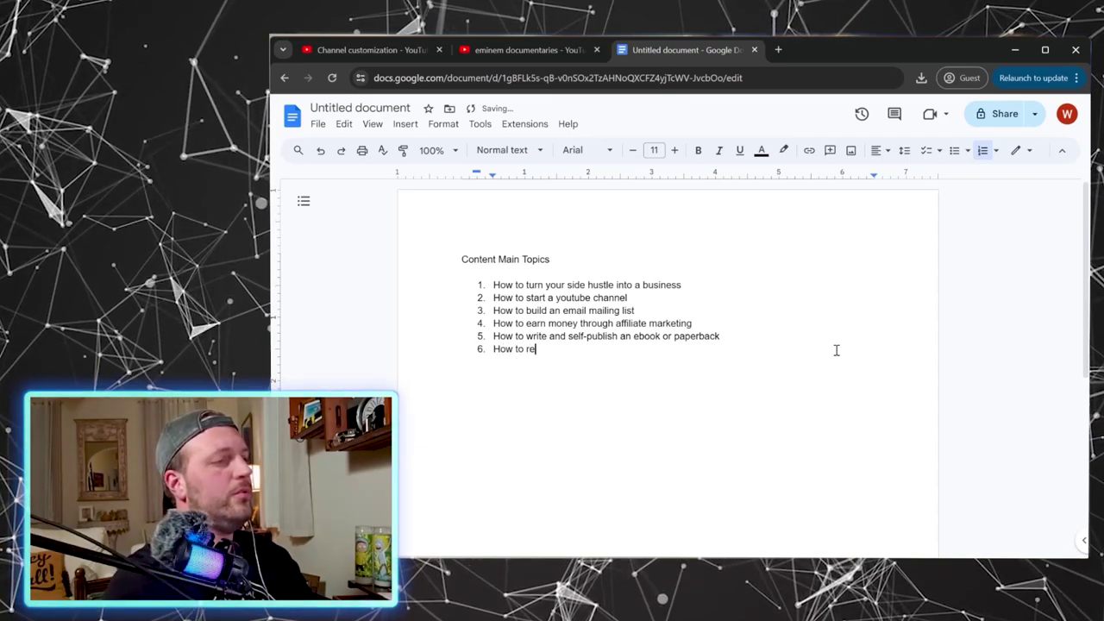
type("ad more bo")
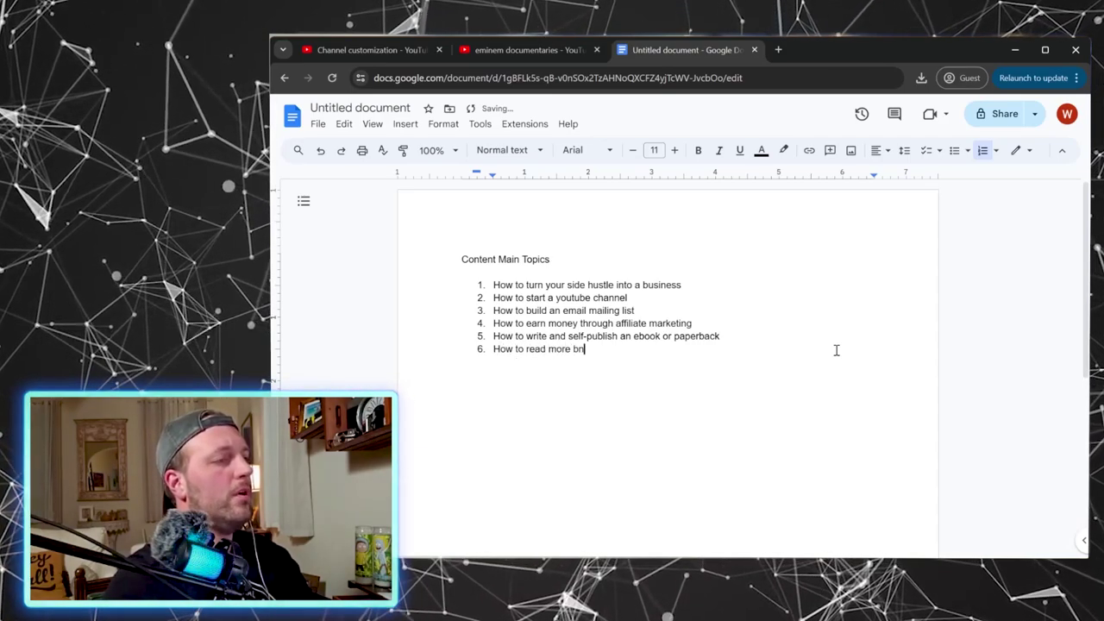
type("oks when ")
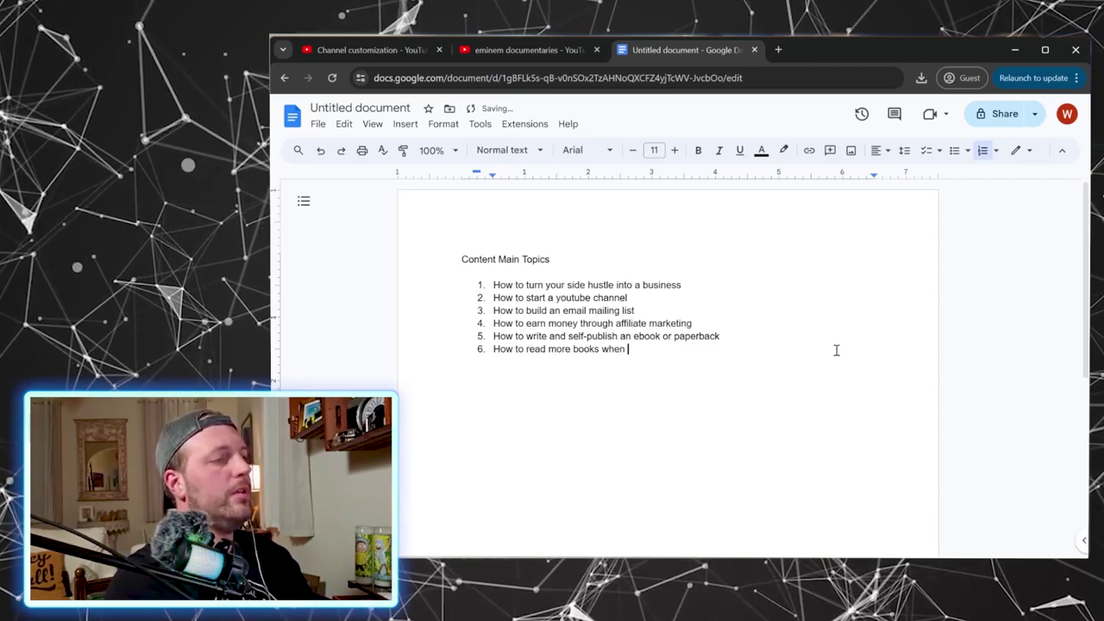
type("you have no ")
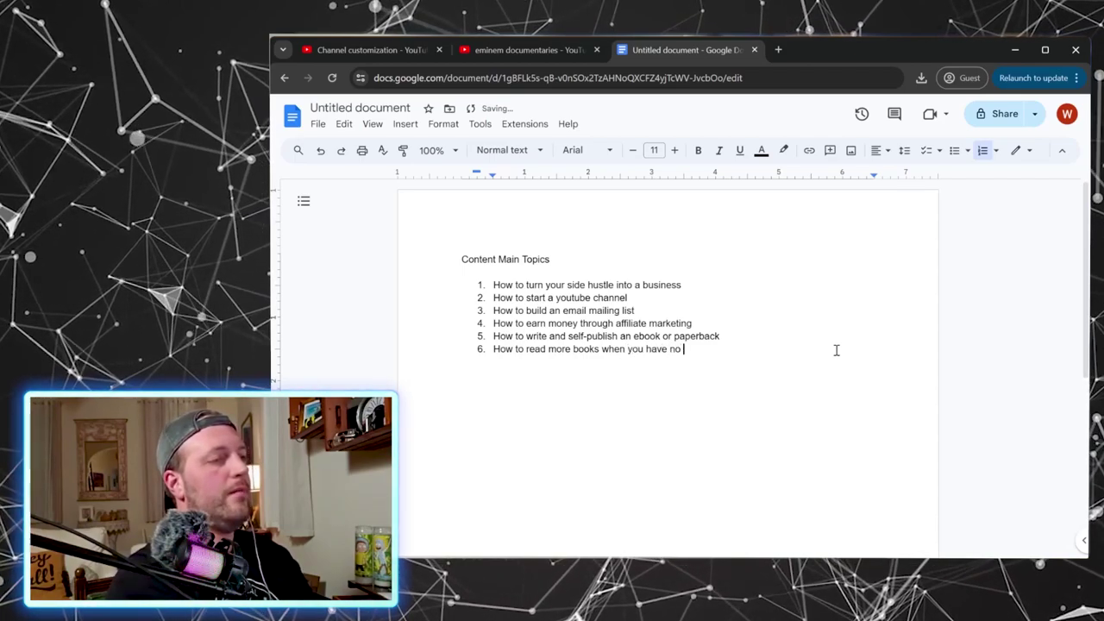
type("free time")
- Add "How to become financially responsible" as the seventh list item
key("Return")
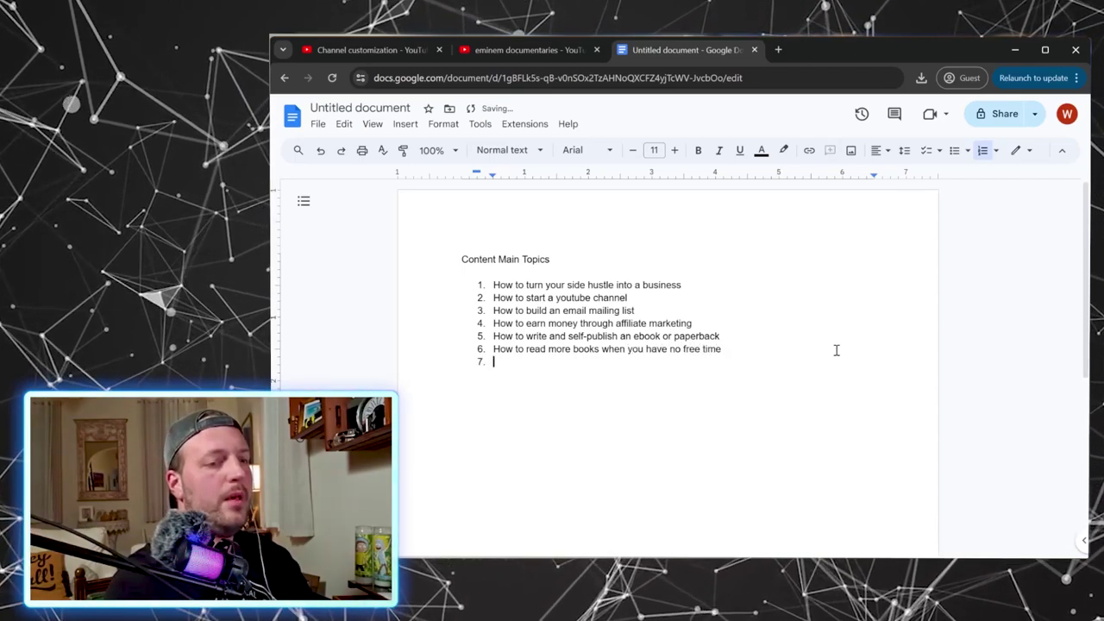
type("How to beco")
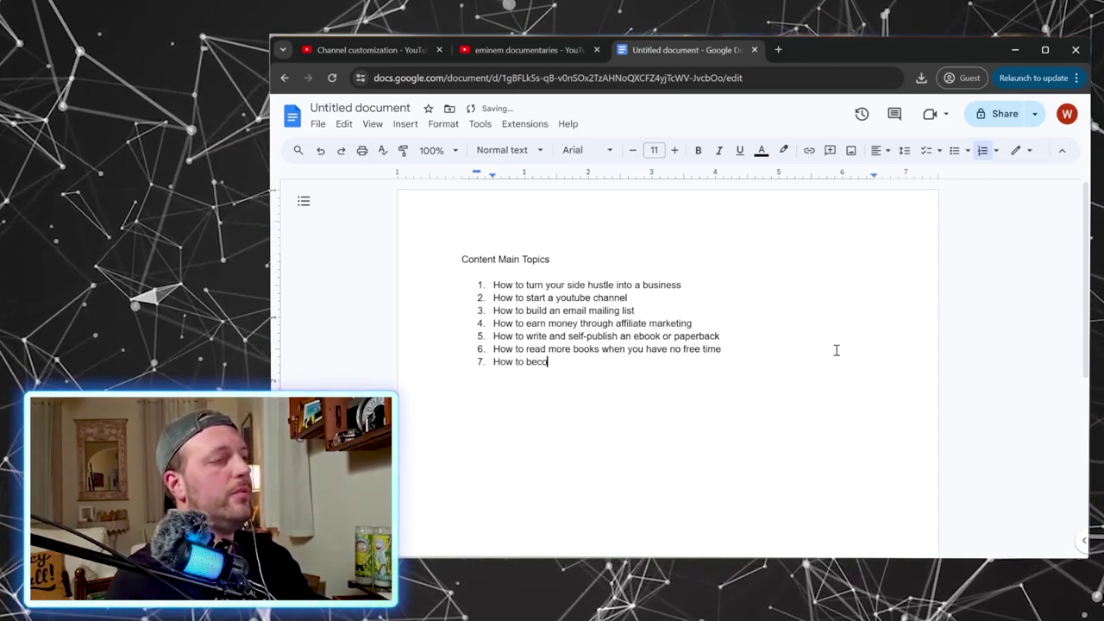
type("me fina")
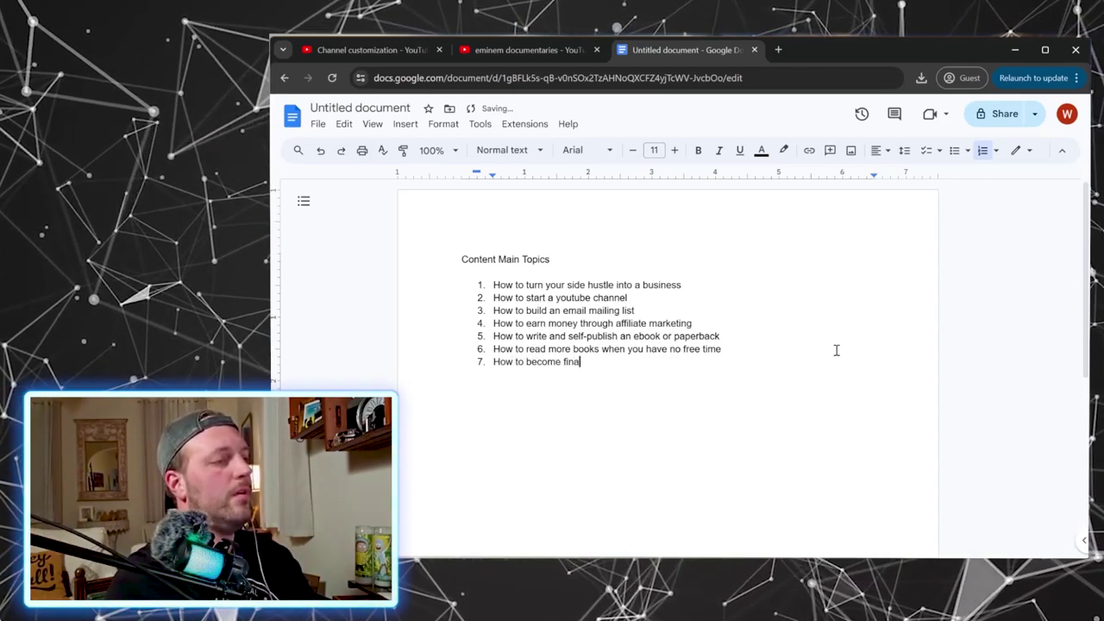
type("ncially re")
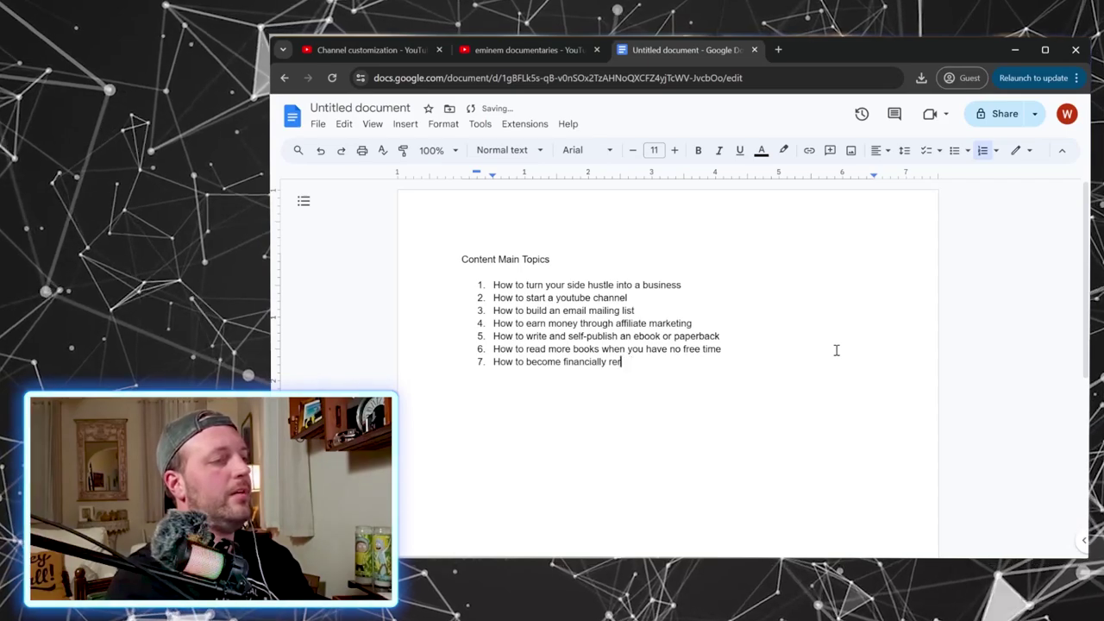
type("sponsible")
- Add "How to get out of debt" as the eighth list item
key("Return")
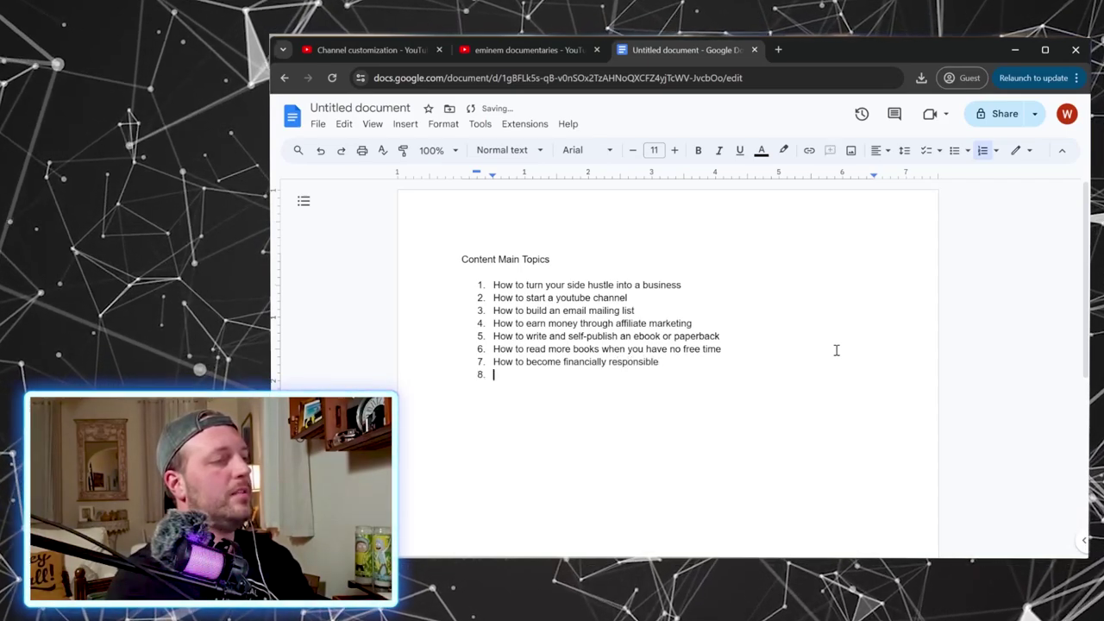
type("How to get out of")
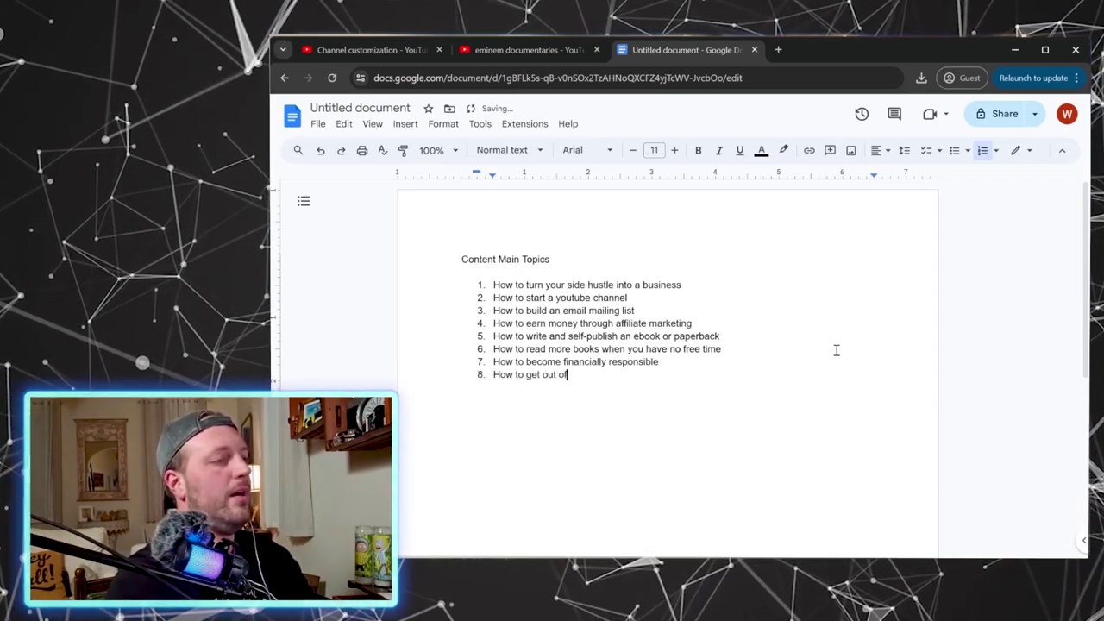
type(" debt")
- Add "How to set up a website on wordpress" as the ninth list item
key("Return")
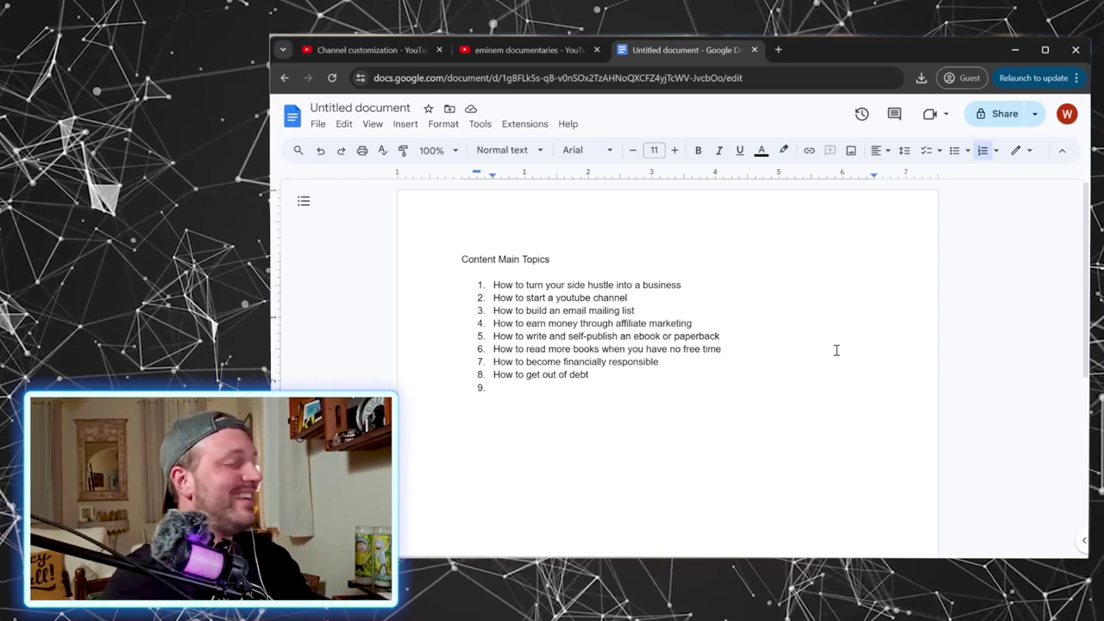
type("How to set u")
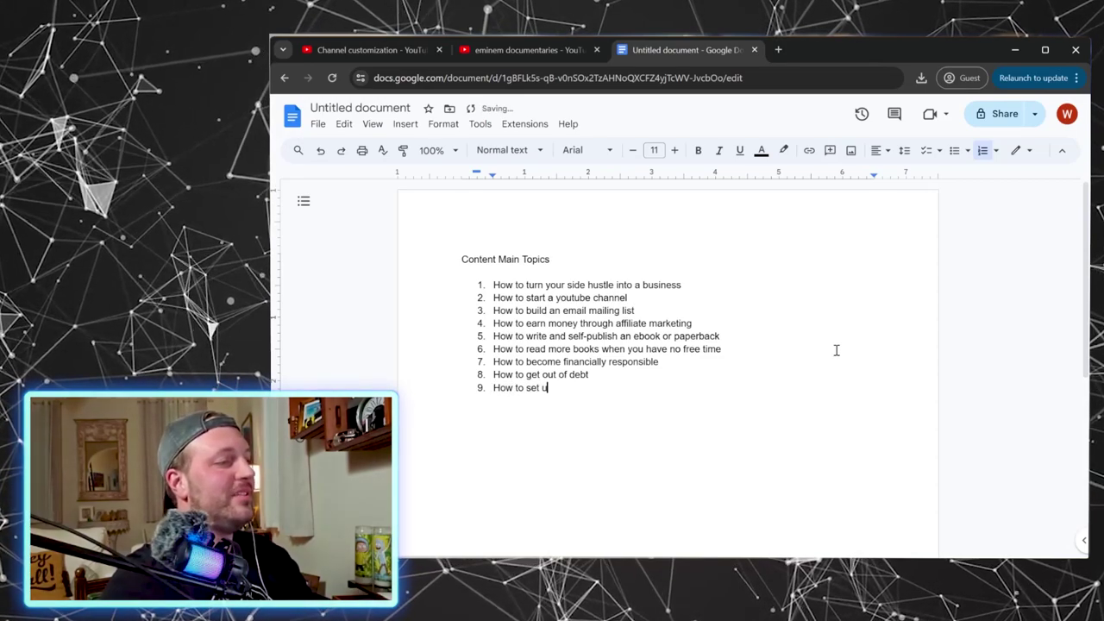
type("p a")
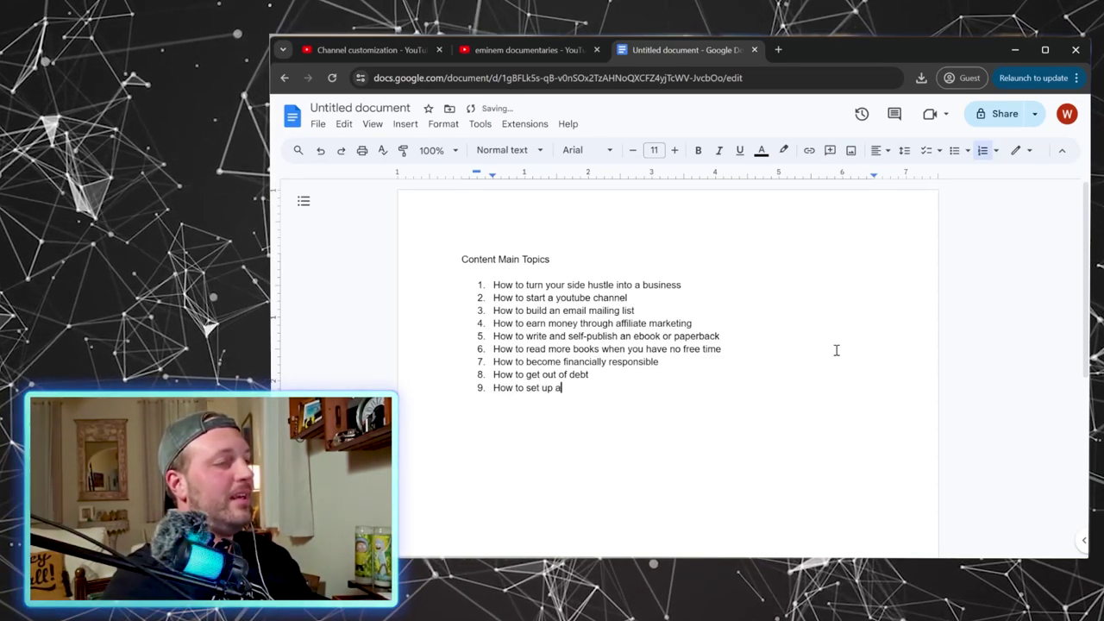
type(" website ")
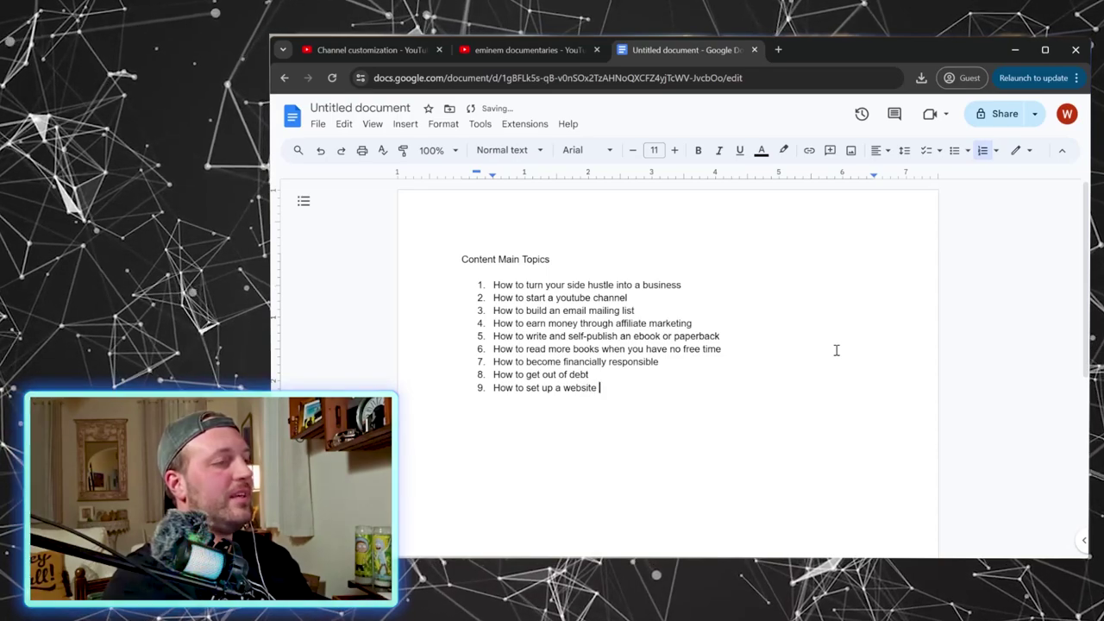
type("on wordpress")
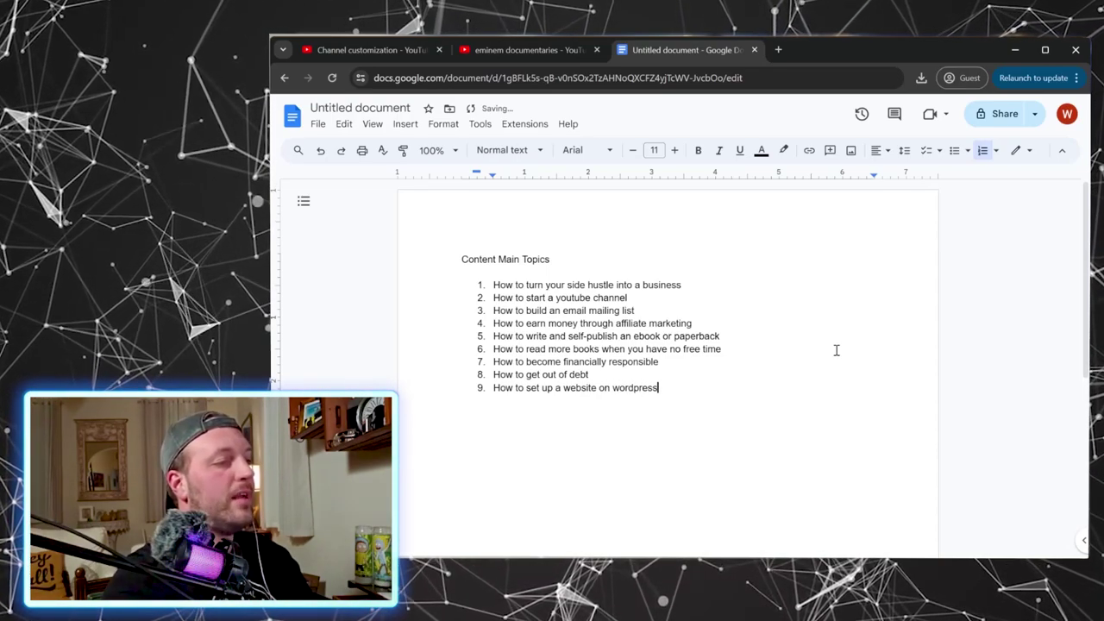
- Add "How to set up a youtube studio" as the tenth list item and end the numbered list
key("Return")
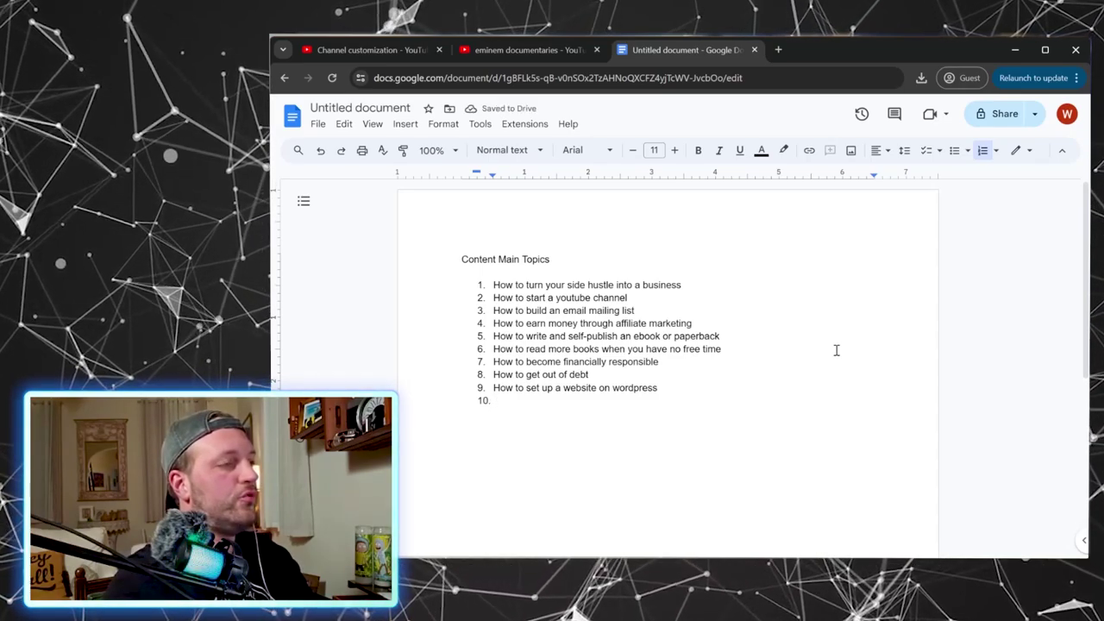
type("How to set up")
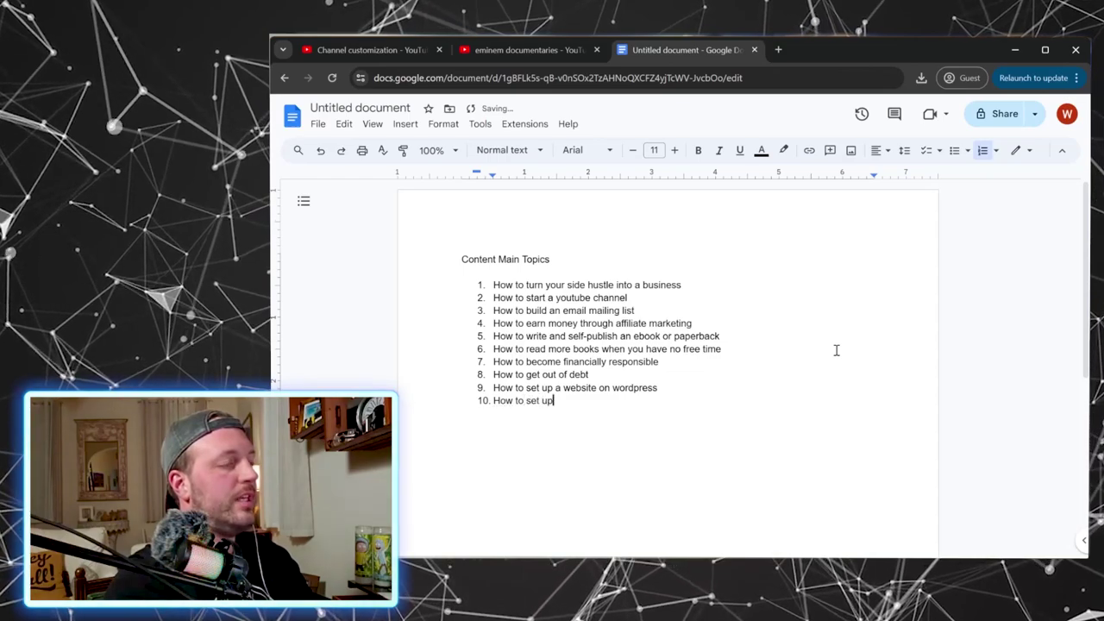
type(" a yout")
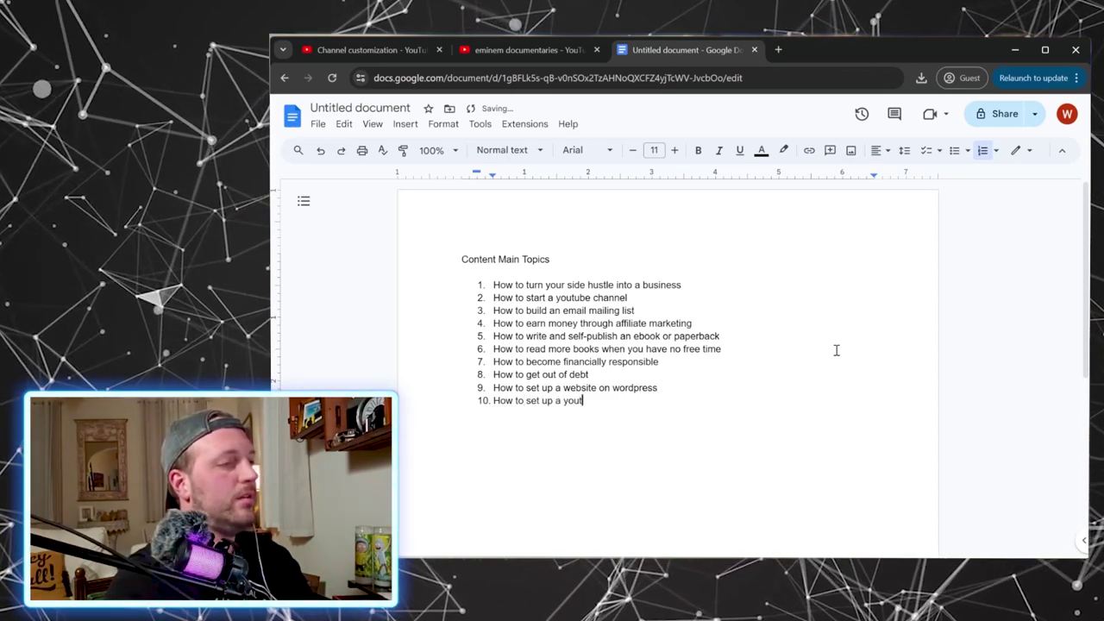
type("ube studio")
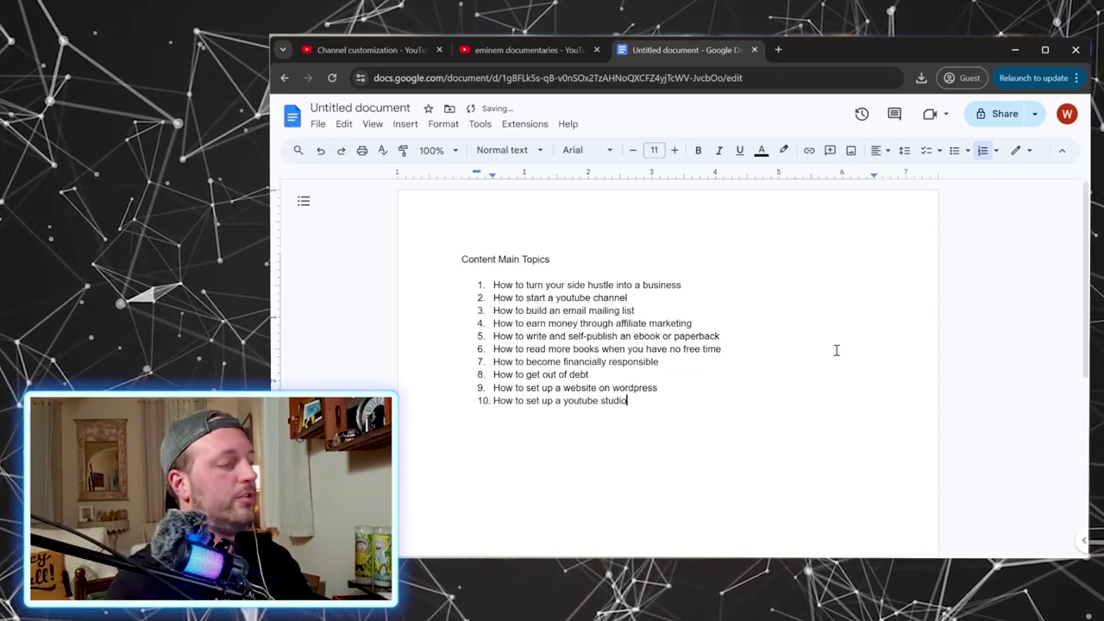
key("Return")
key("Return")
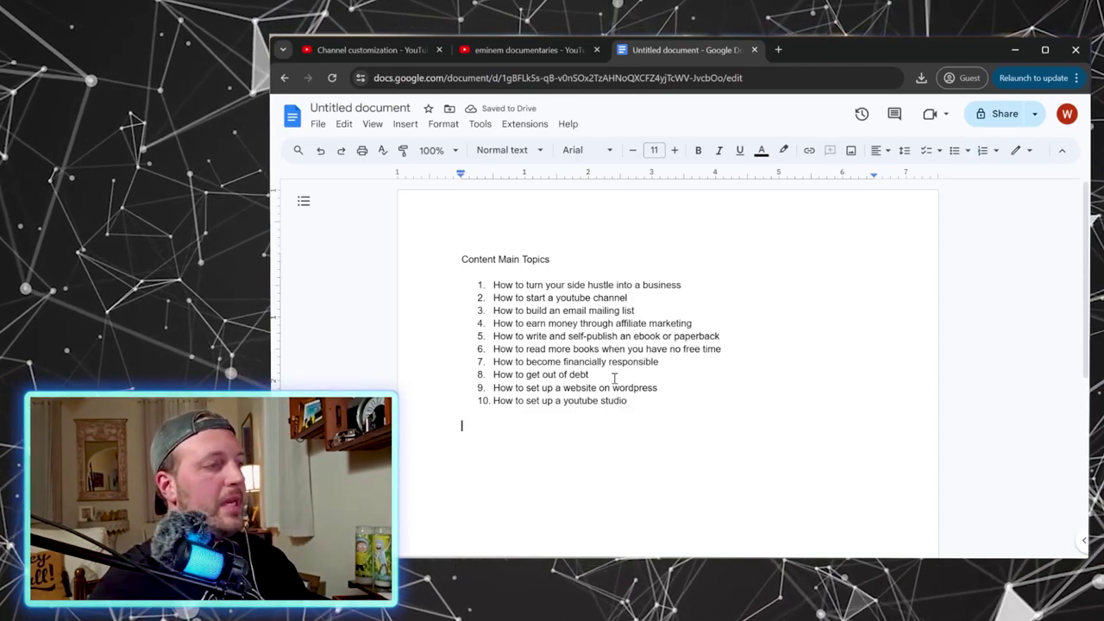
left_click(494, 285, "shift")
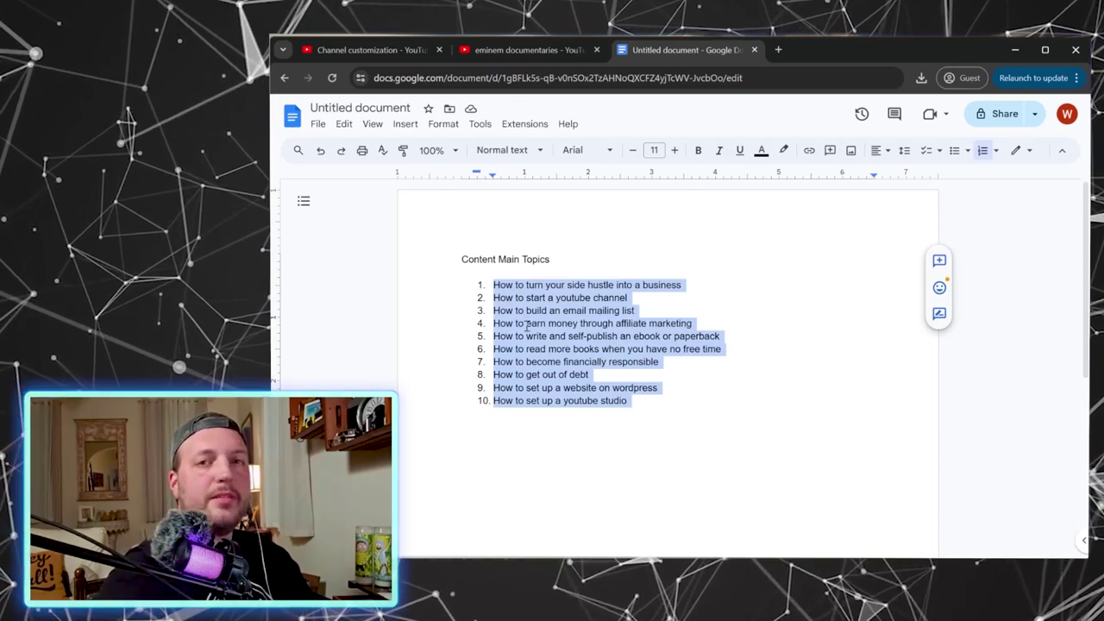
left_click(691, 398)
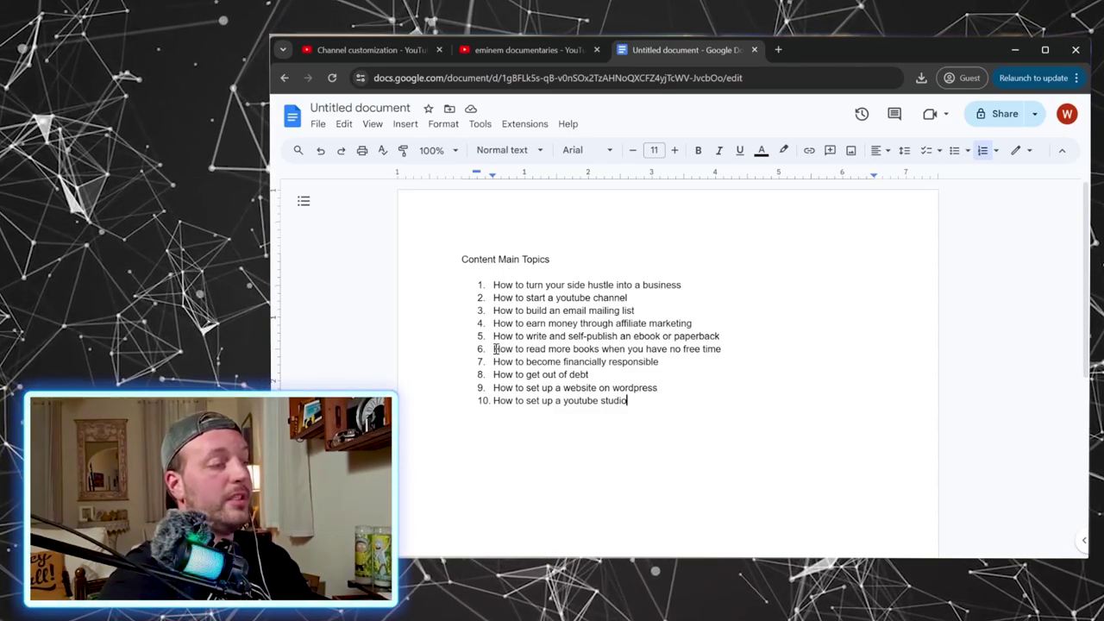
left_click_drag(493, 336, 722, 332)
left_click(739, 367)
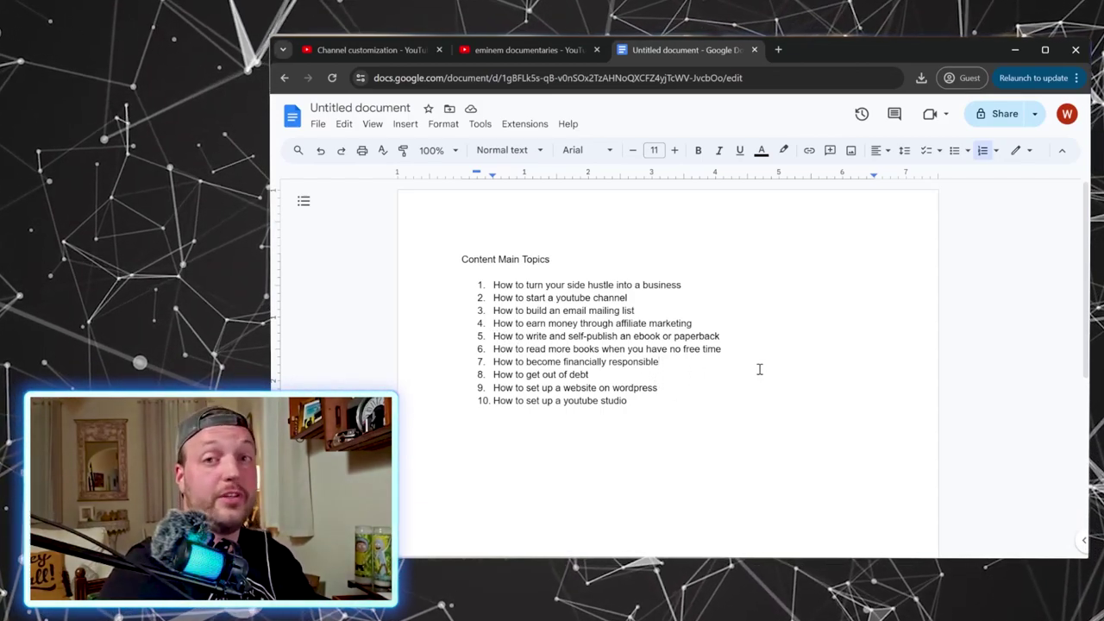
left_click(655, 404)
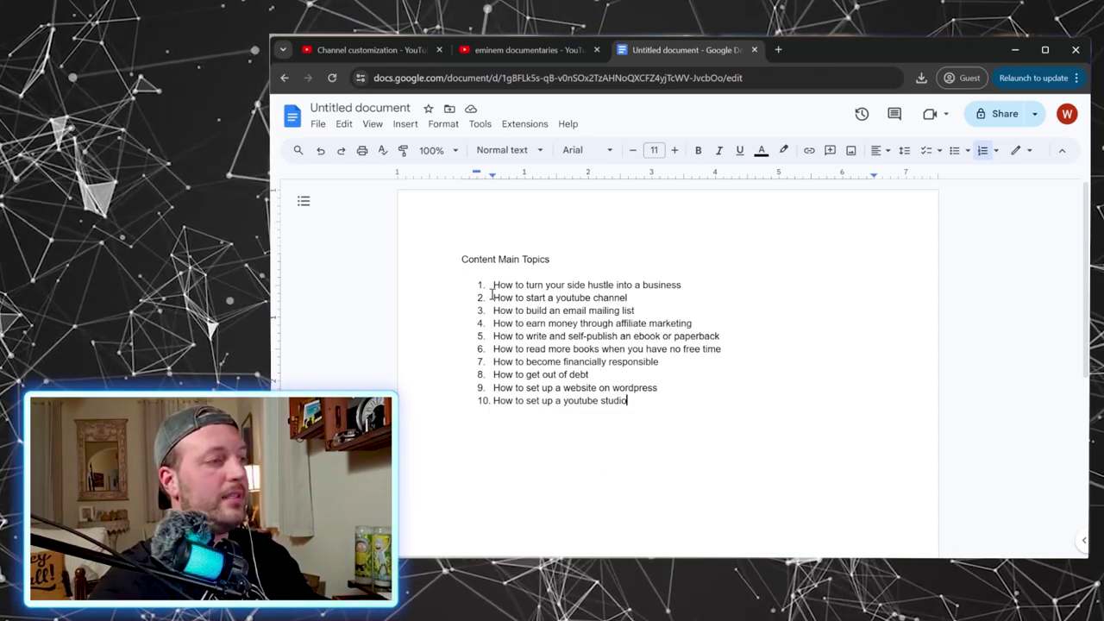
- Copy the "How to start a youtube channel" topic below the list and make it an unnumbered heading line with extra space above
left_click_drag(491, 295, 633, 309)
key("ctrl+c")
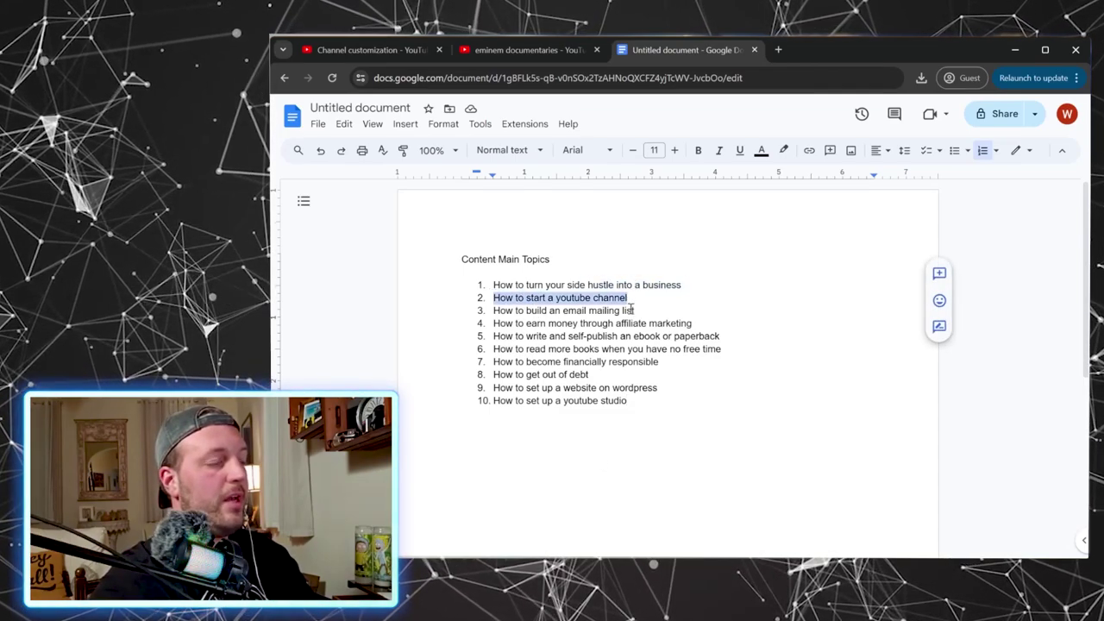
left_click(629, 454)
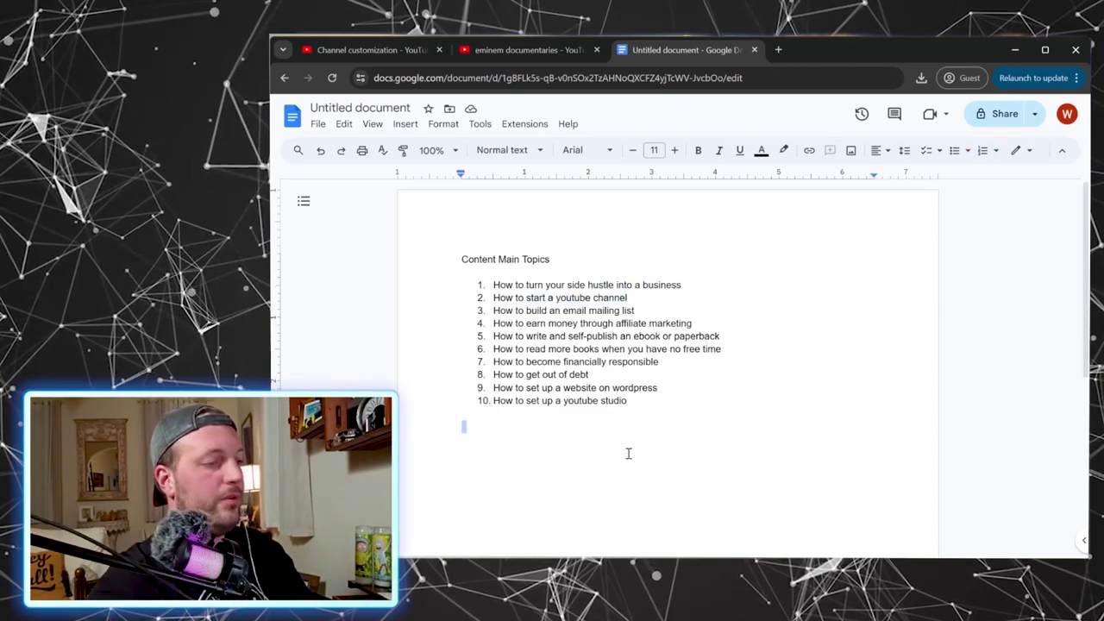
key("ctrl+v")
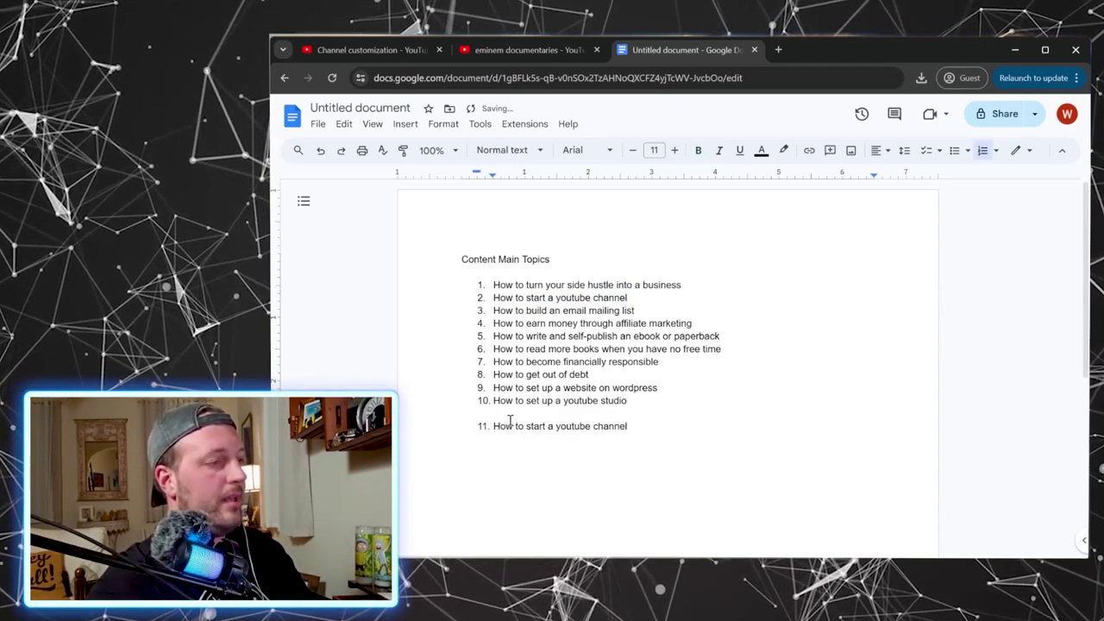
key("Return")
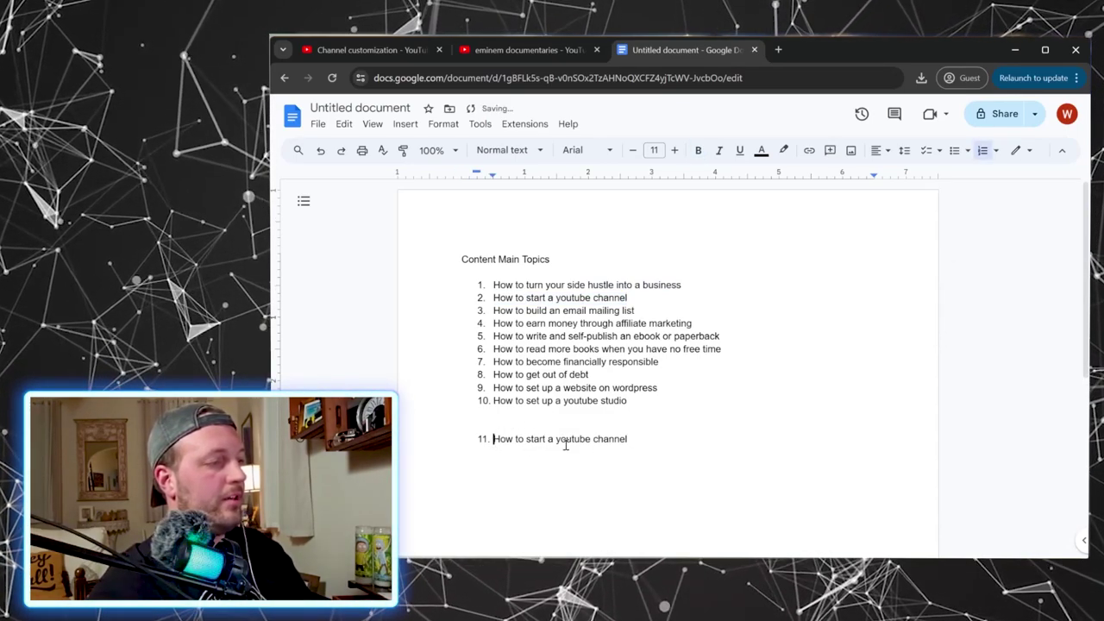
key("BackSpace")
key("BackSpace")
left_click(627, 439)
- Start a new numbered list under the "How to start a youtube channel" heading with "Youtube shorts" as its first item
key("Return")
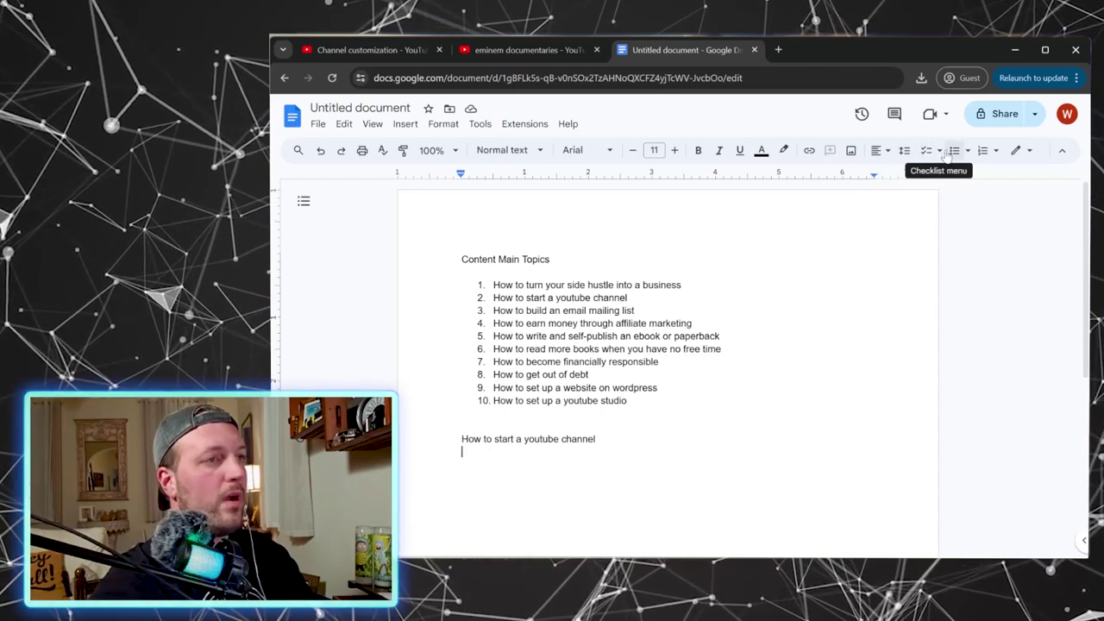
left_click(982, 150)
scroll(632, 399, "down", 1)
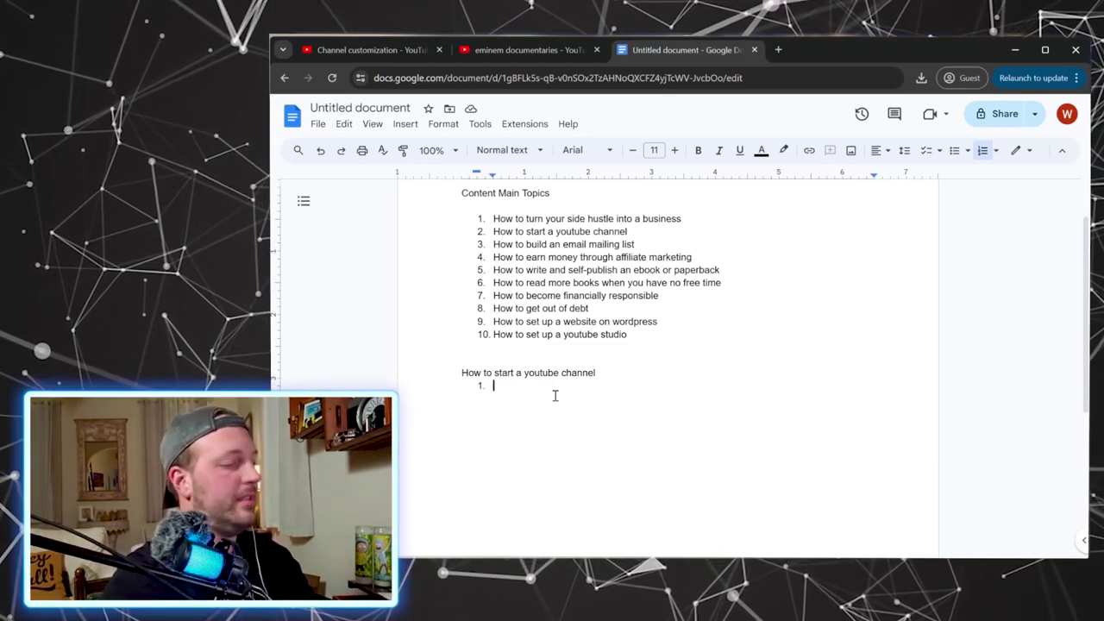
type("youtube short")
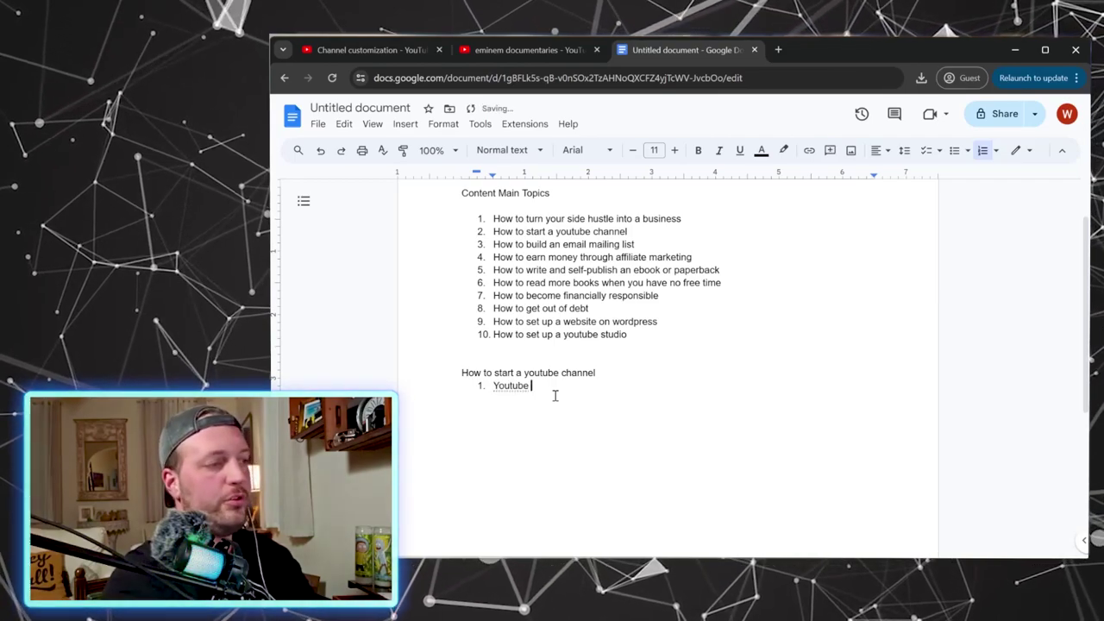
type("s")
- Add "How to find your niche" as the second item under the "How to start a youtube channel" heading
key("Return")
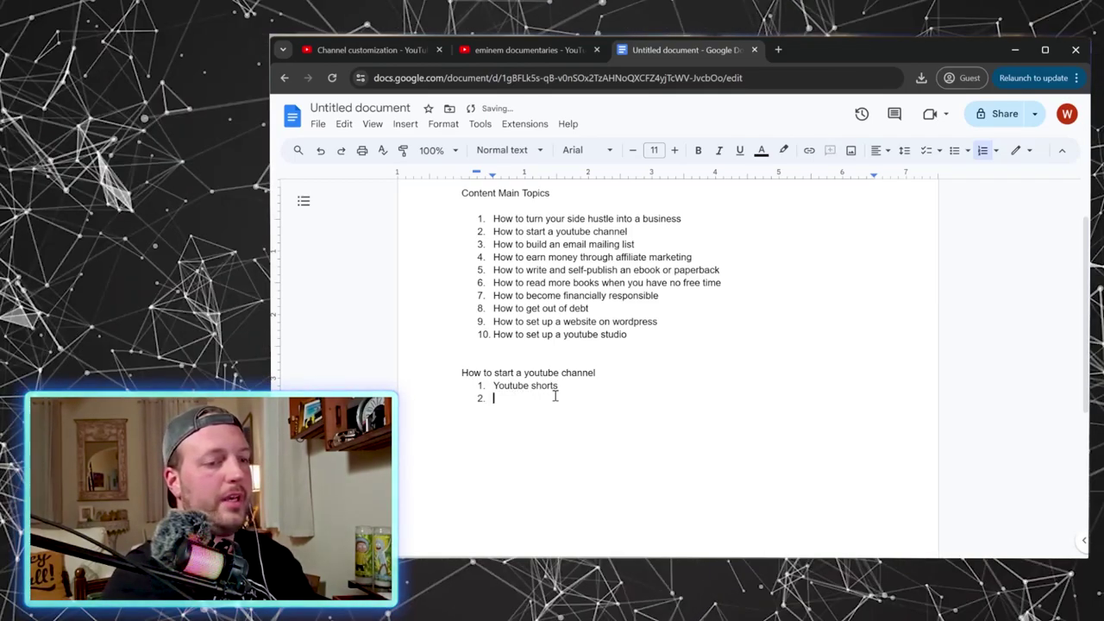
type("How to find your n")
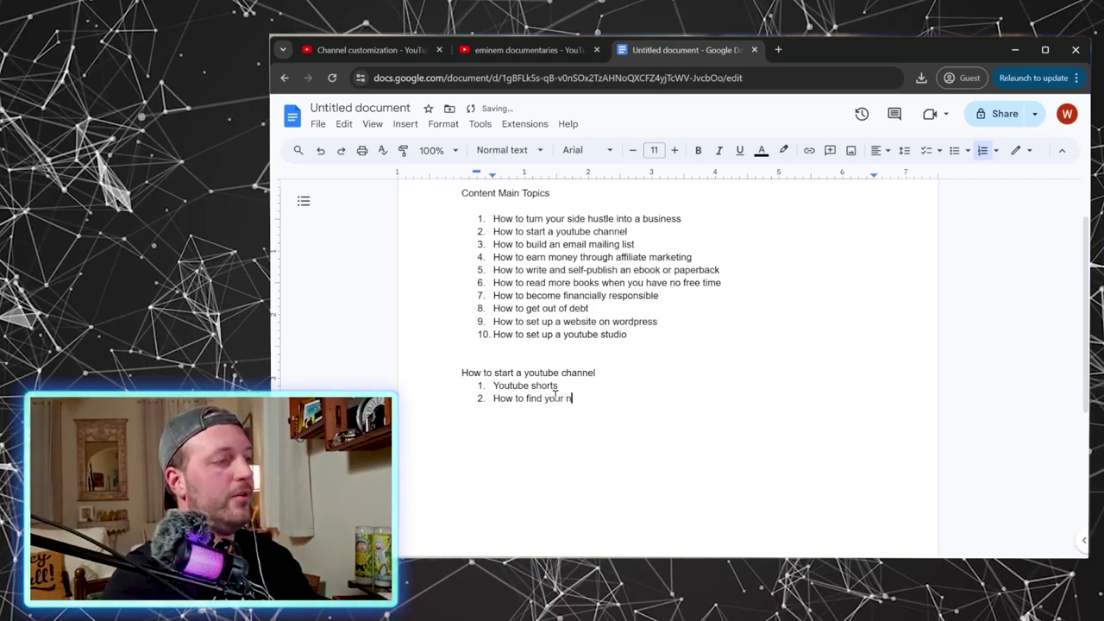
type("iche")
- Add "How to monetize your youtube channel" as the third item under the "How to start a youtube channel" heading
key("Return")
type("How ")
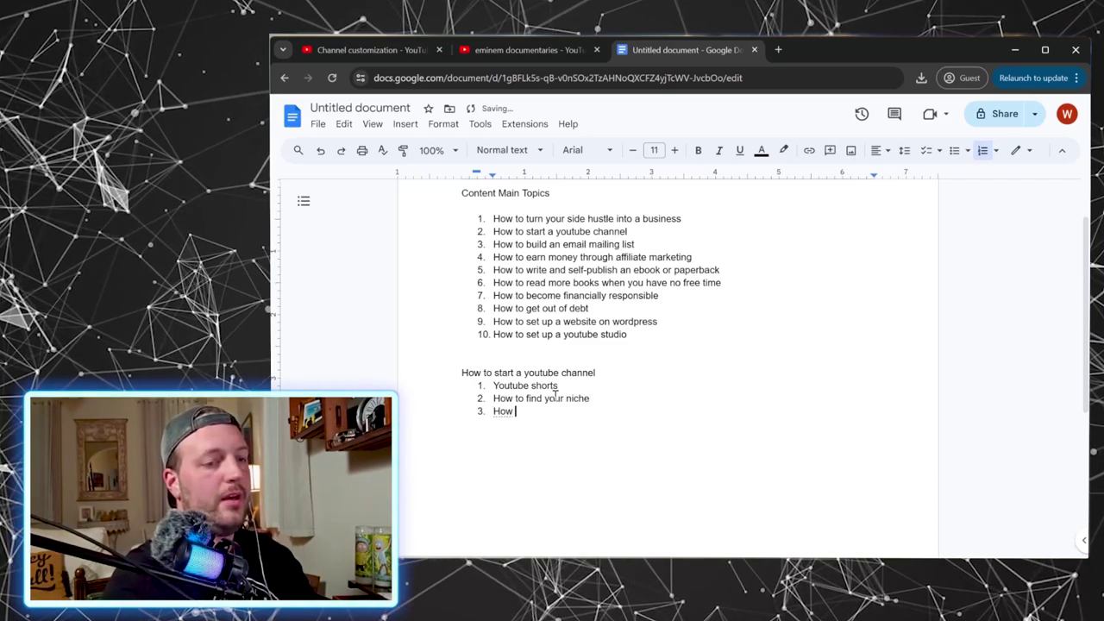
type("to monetize ")
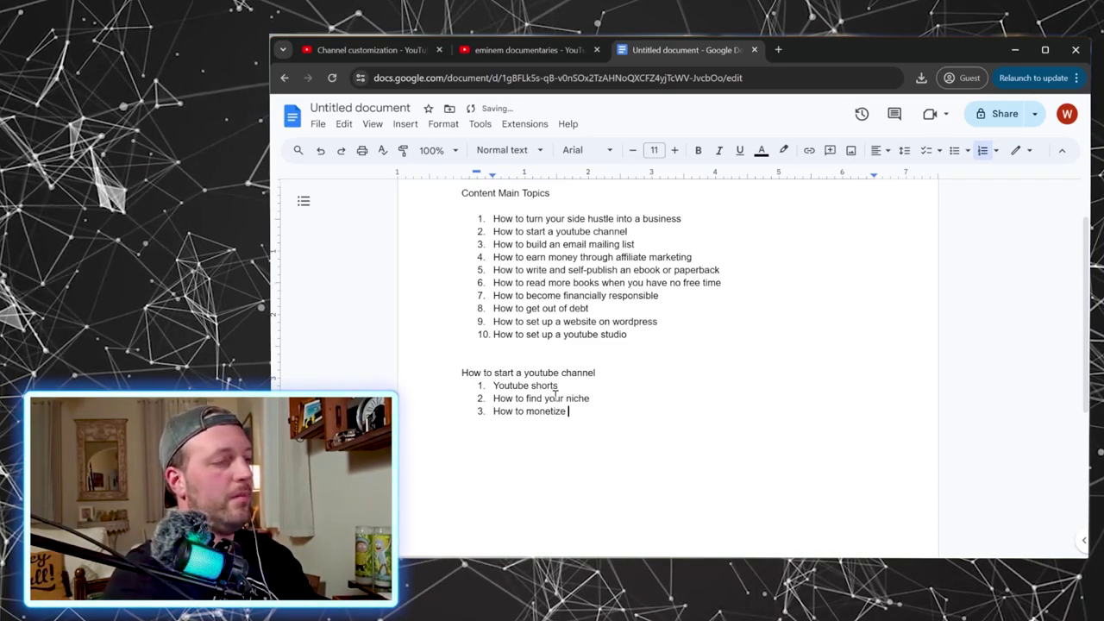
type("t")
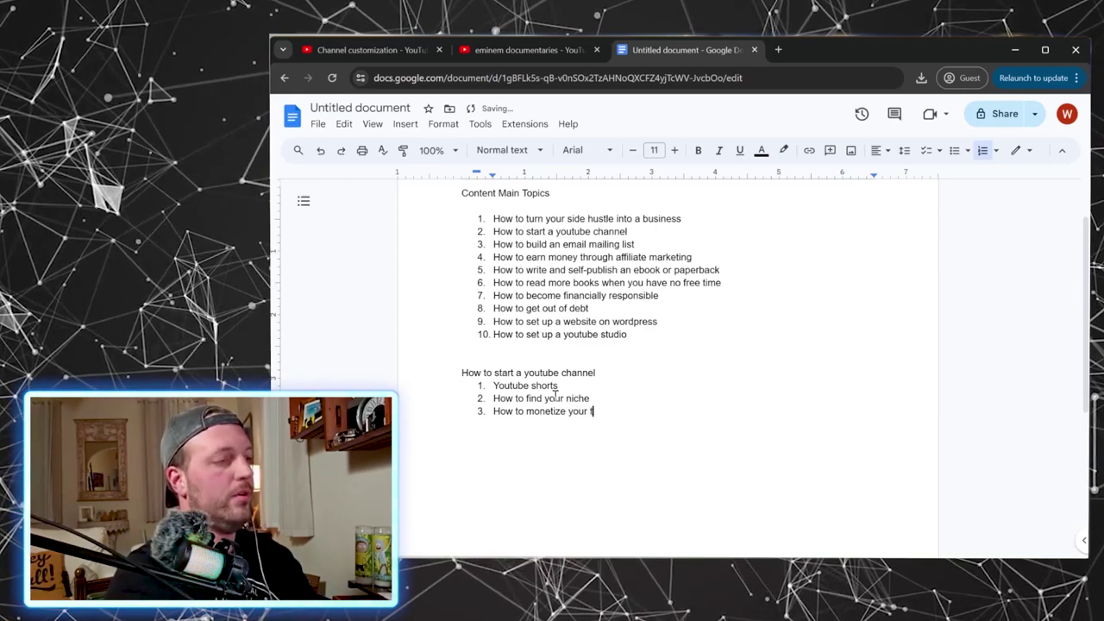
type("our youtube channel")
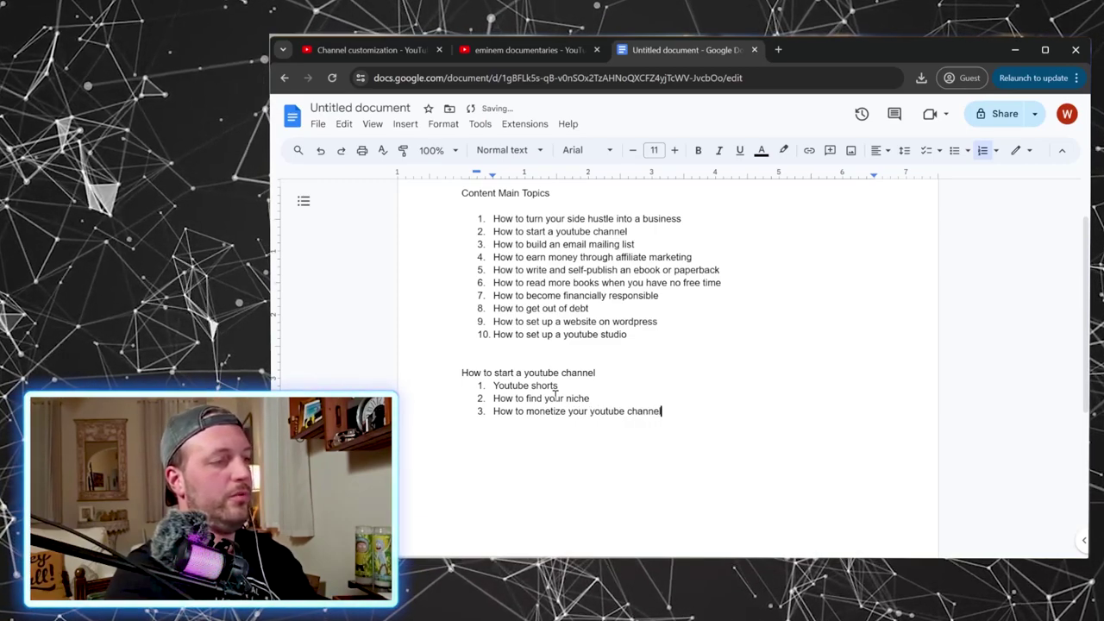
- Add "How to set up a youtube channel" as the fourth item of the subtopic list
key("Return")
type("How to ")
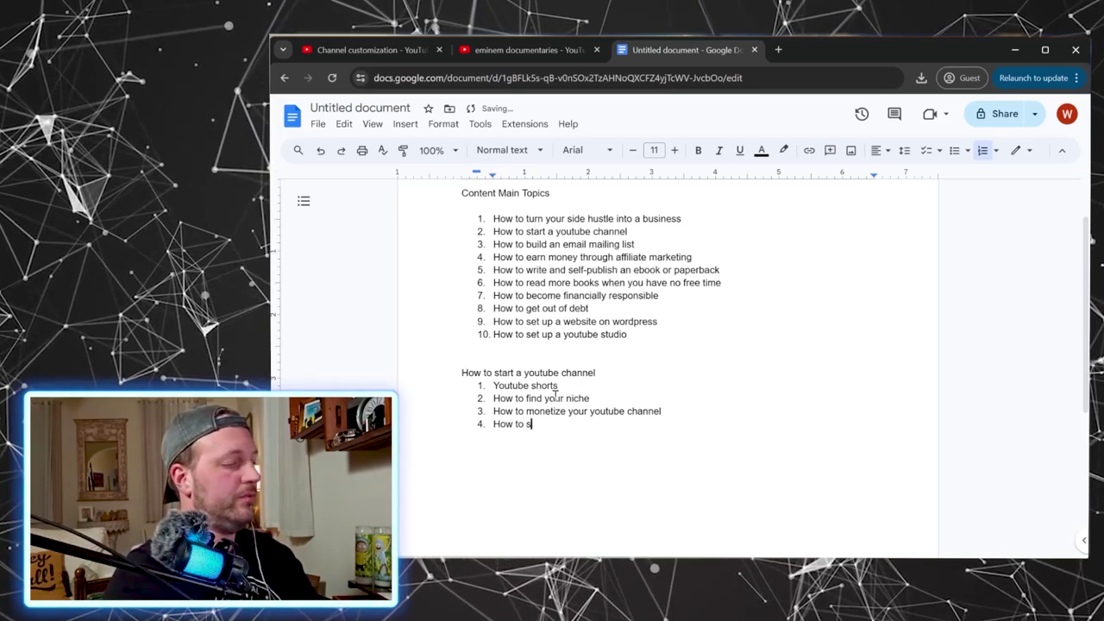
type("set up a ")
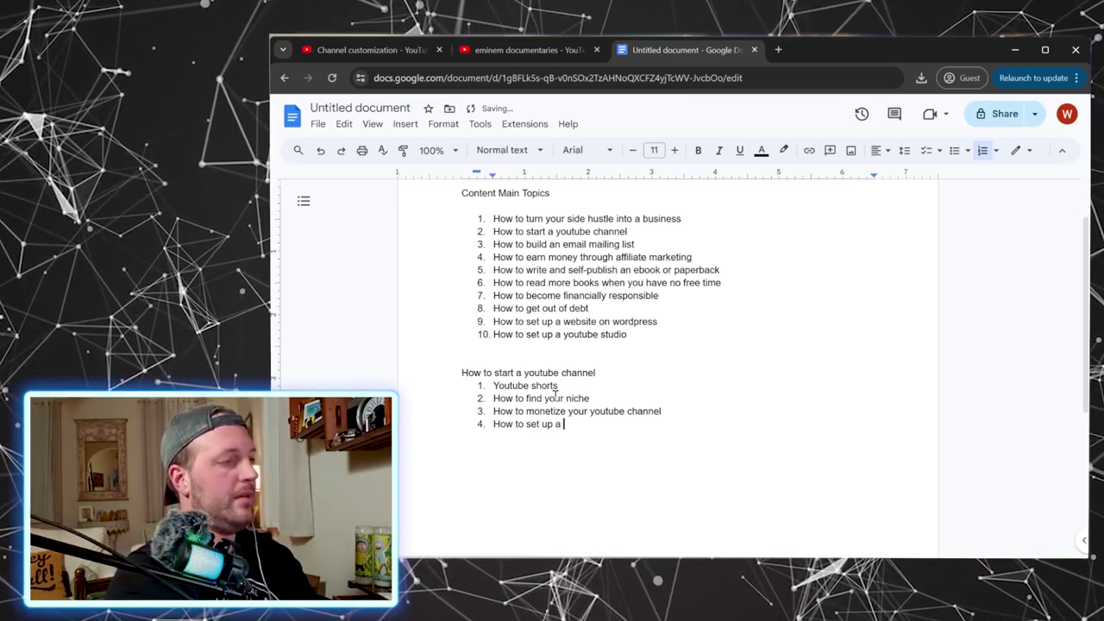
type("youtube channel")
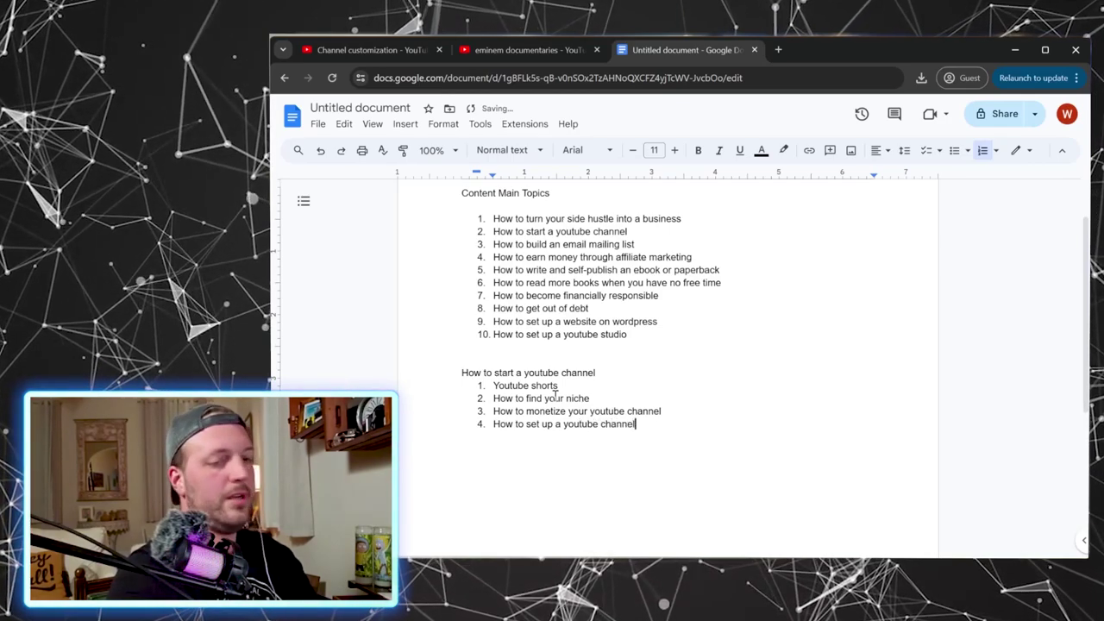
- Add "How to upload your first video" as the fifth item of the subtopic list
key("Return")
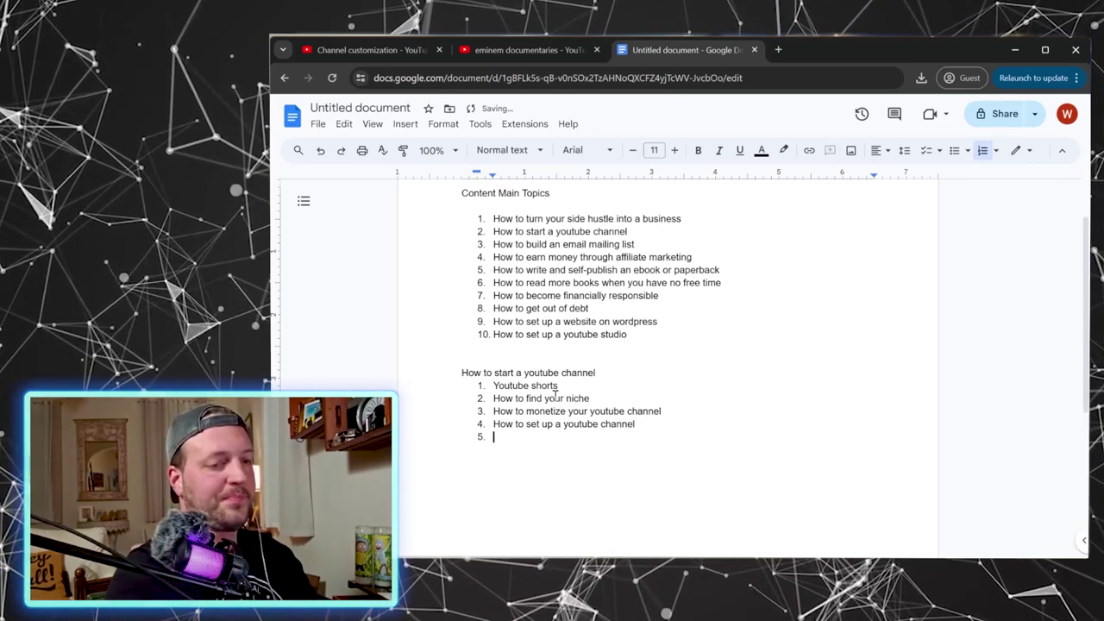
type("How t")
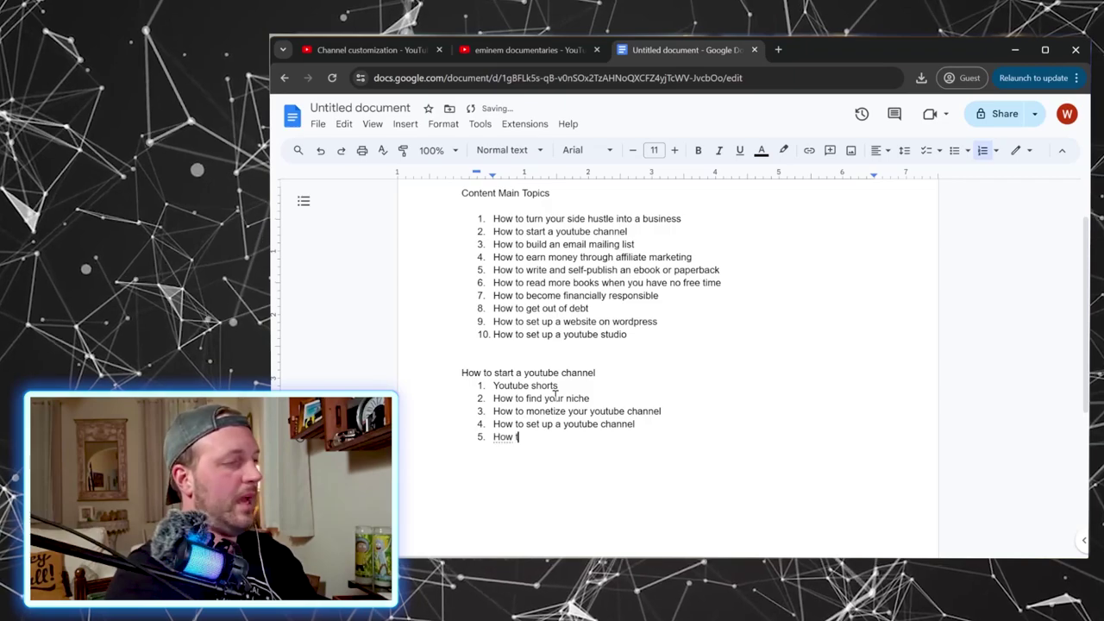
type("o upload y")
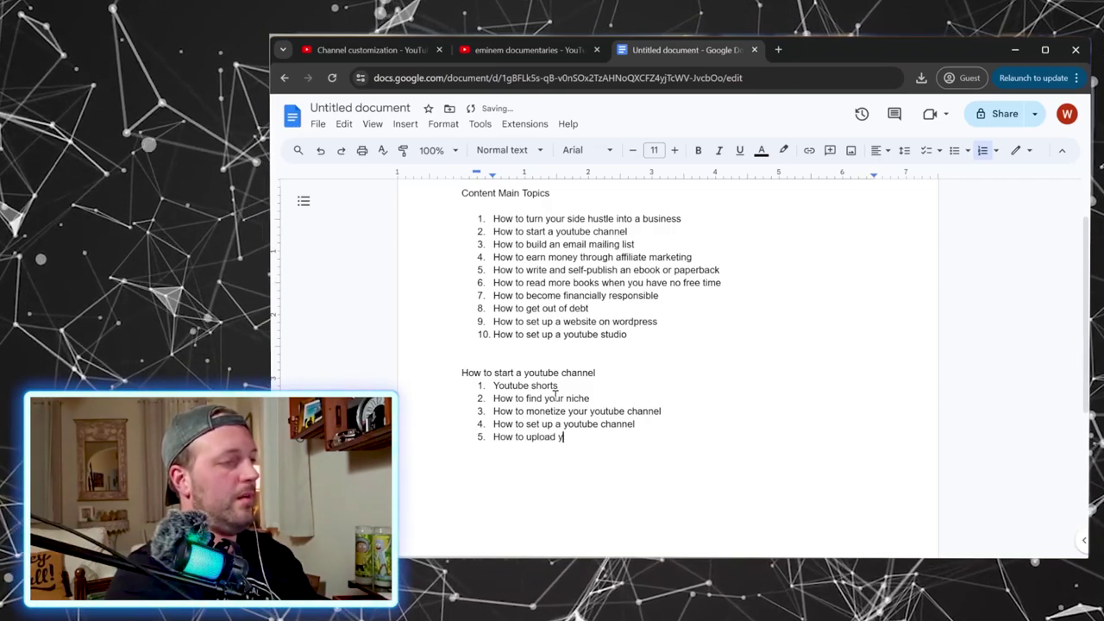
type("our first video")
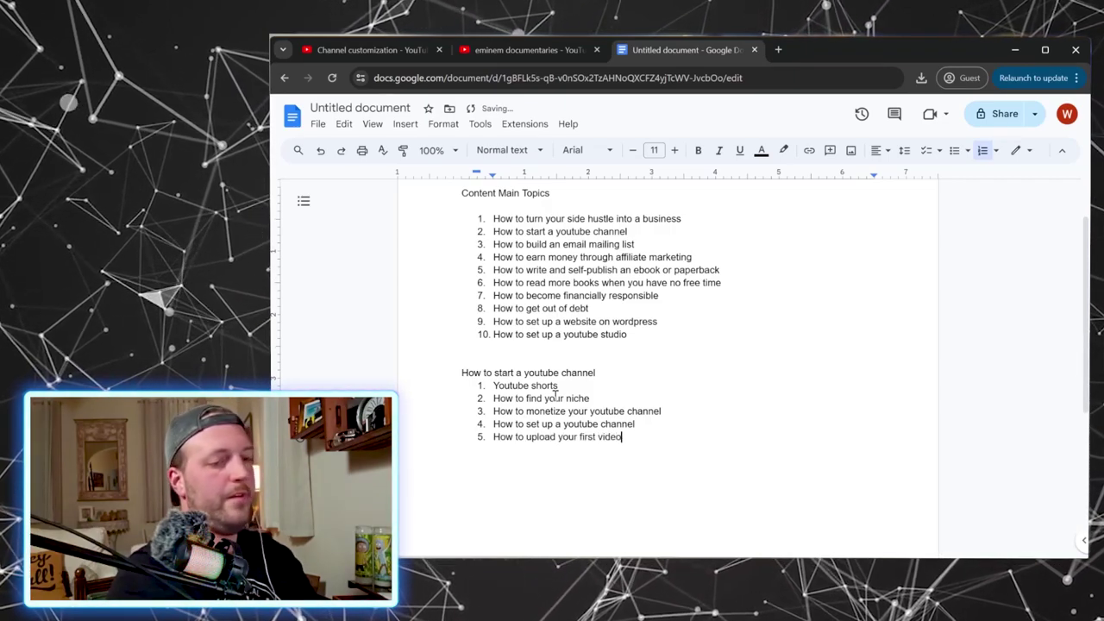
- Add "Why starting a youtube channel will change your life" as the sixth item of the subtopic list
key("Return")
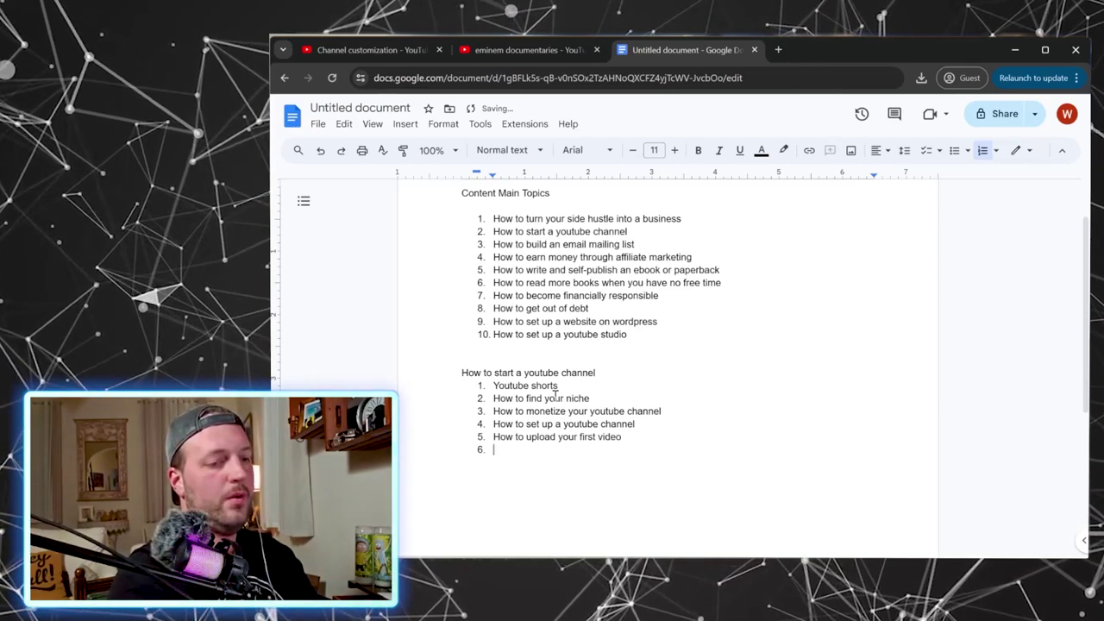
type("Why ")
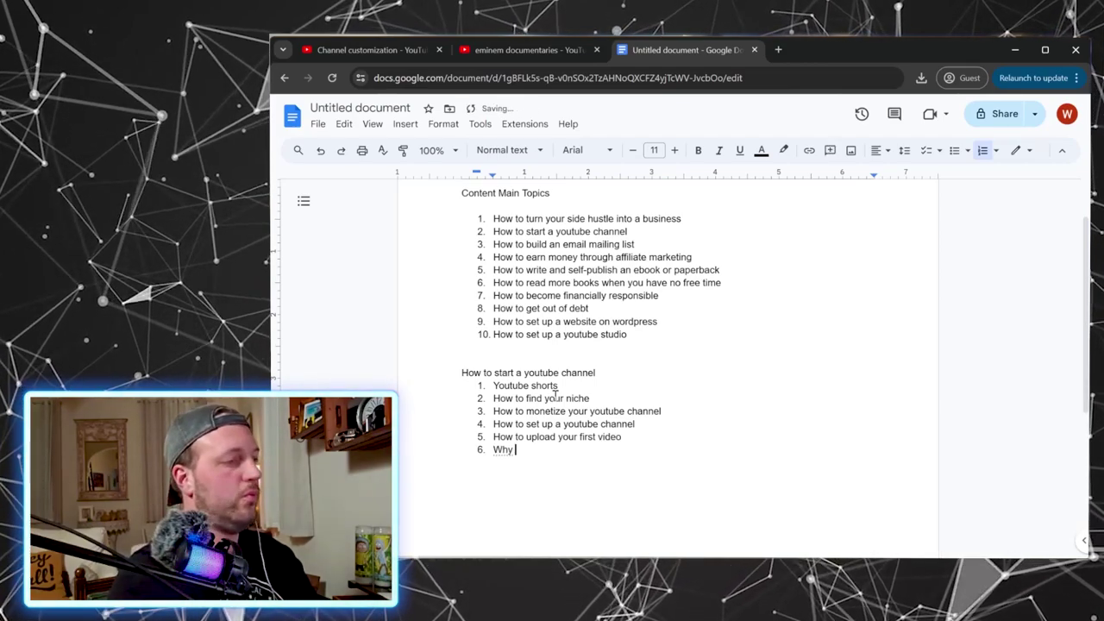
type("starting a youtbu")
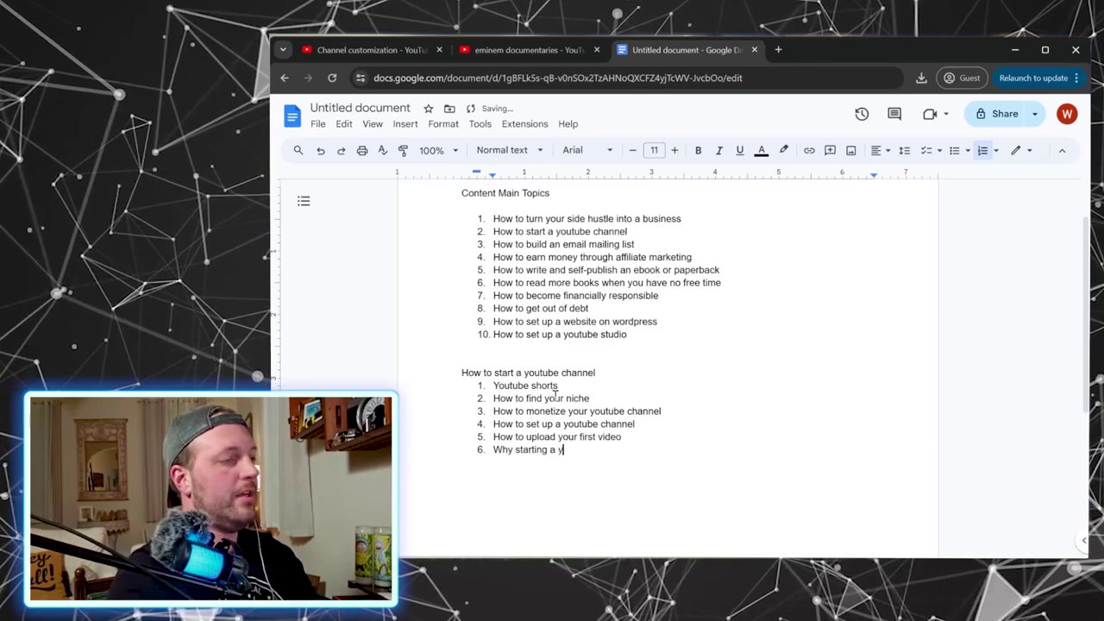
key("BackSpace")
key("BackSpace")
type("ube ")
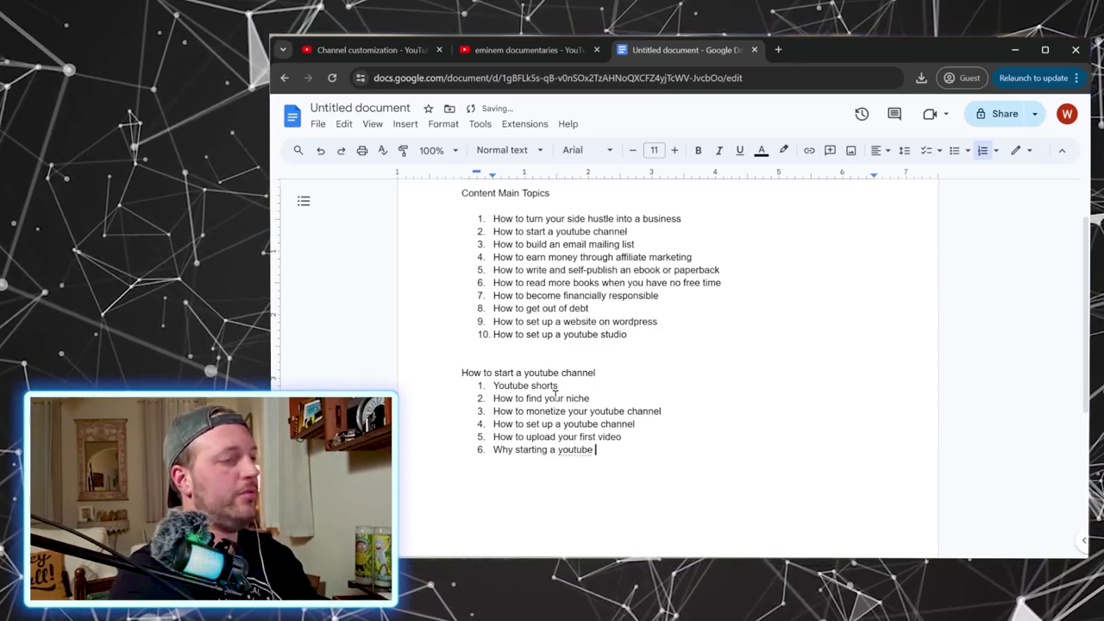
type("channel will chang")
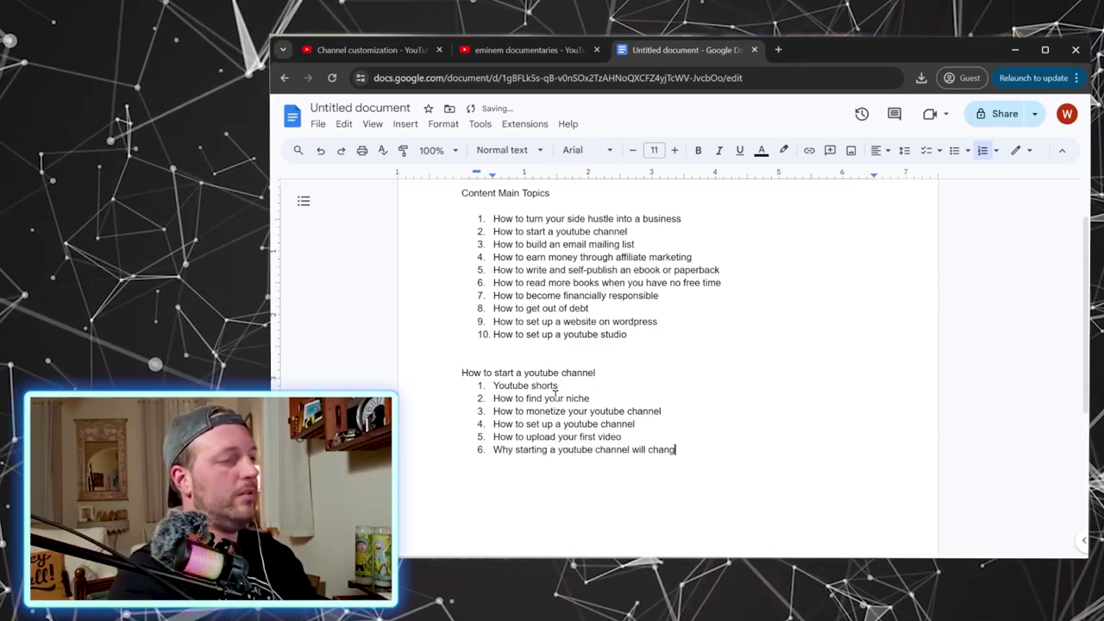
type("e your life")
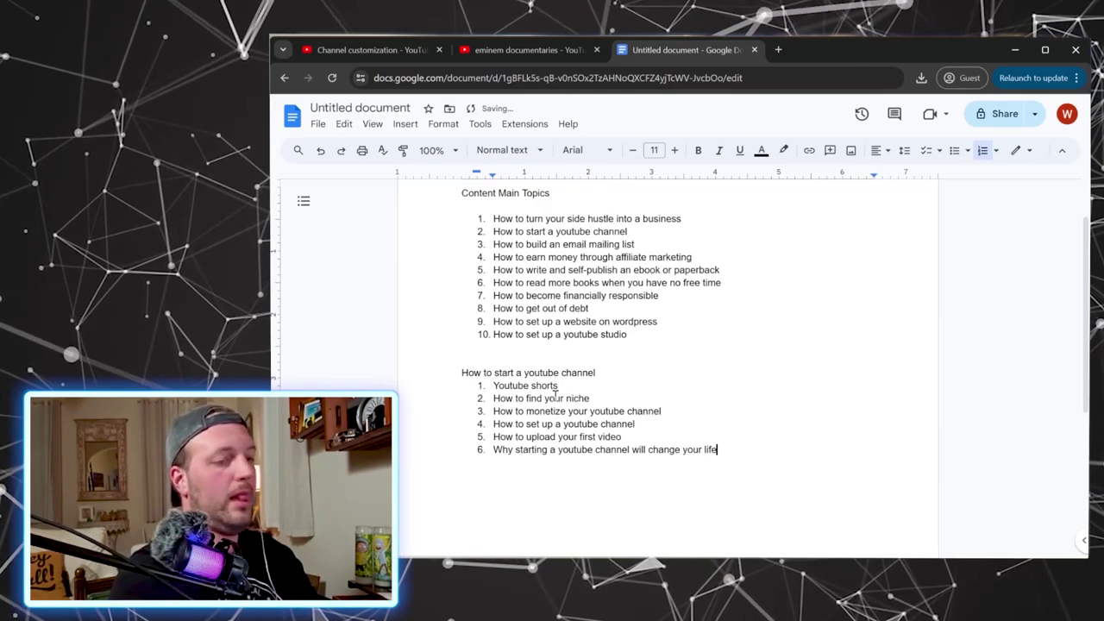
- Add "How to stay consistent" and "How to generate video ideas" as the seventh and eighth items of the subtopic list
key("Return")
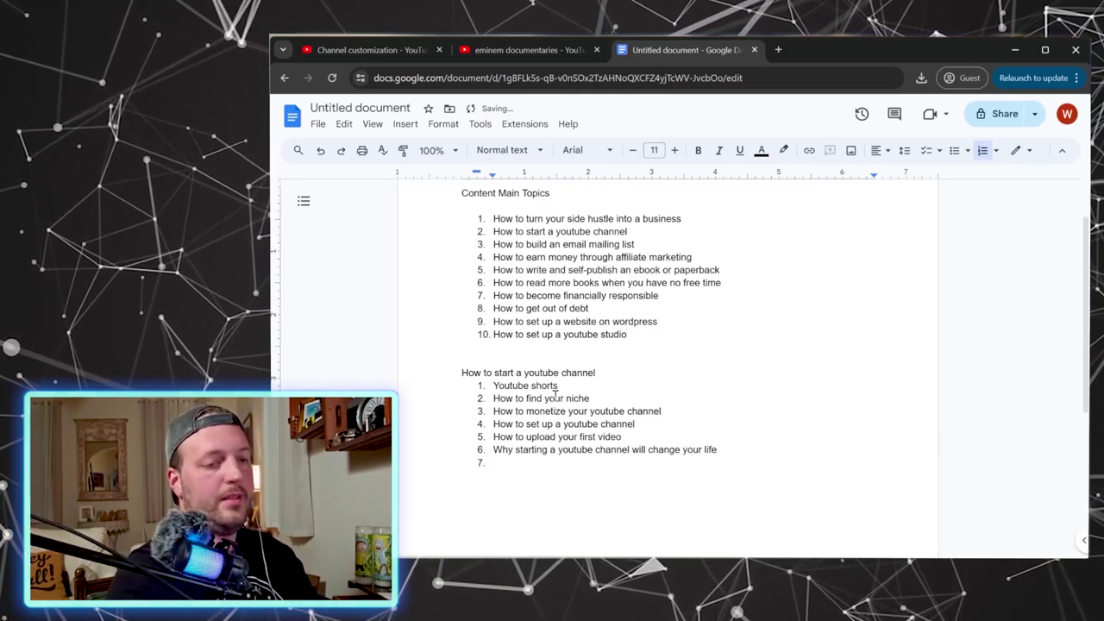
type("How to stay consistent")
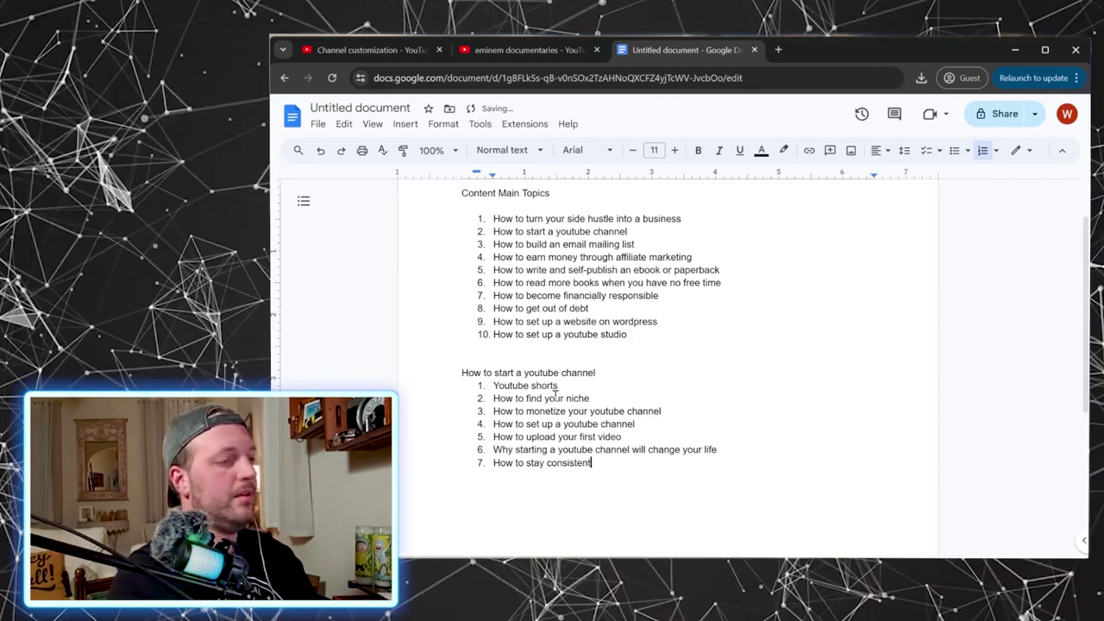
key("Return")
type("How to generate v")
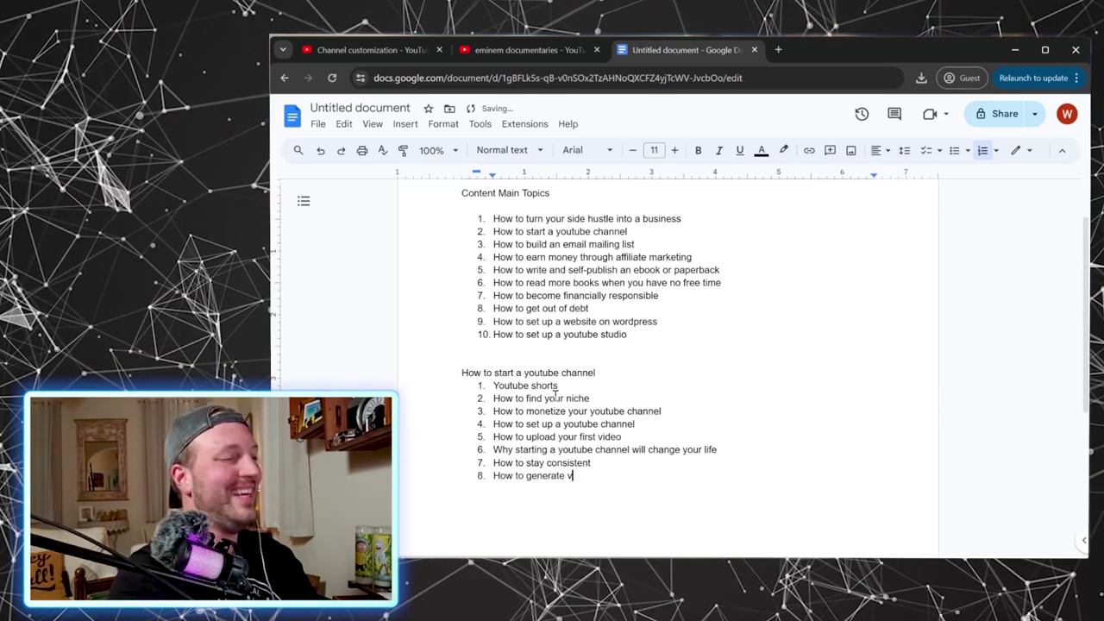
type("ideo ideas")
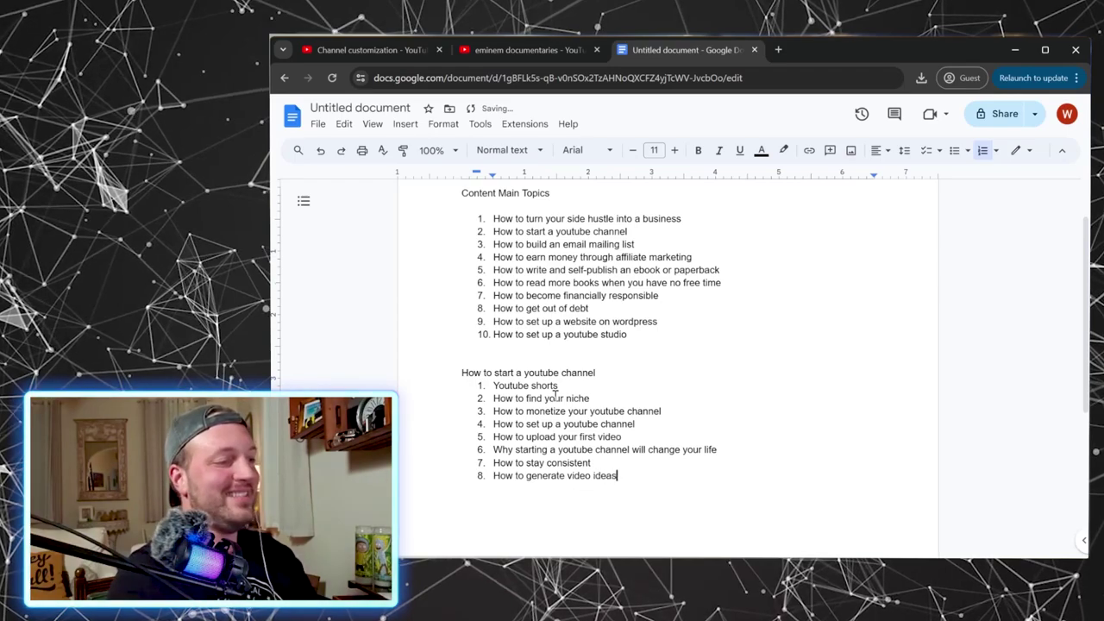
- Add "How to not burn out" as the ninth item of the subtopic list
key("Return")
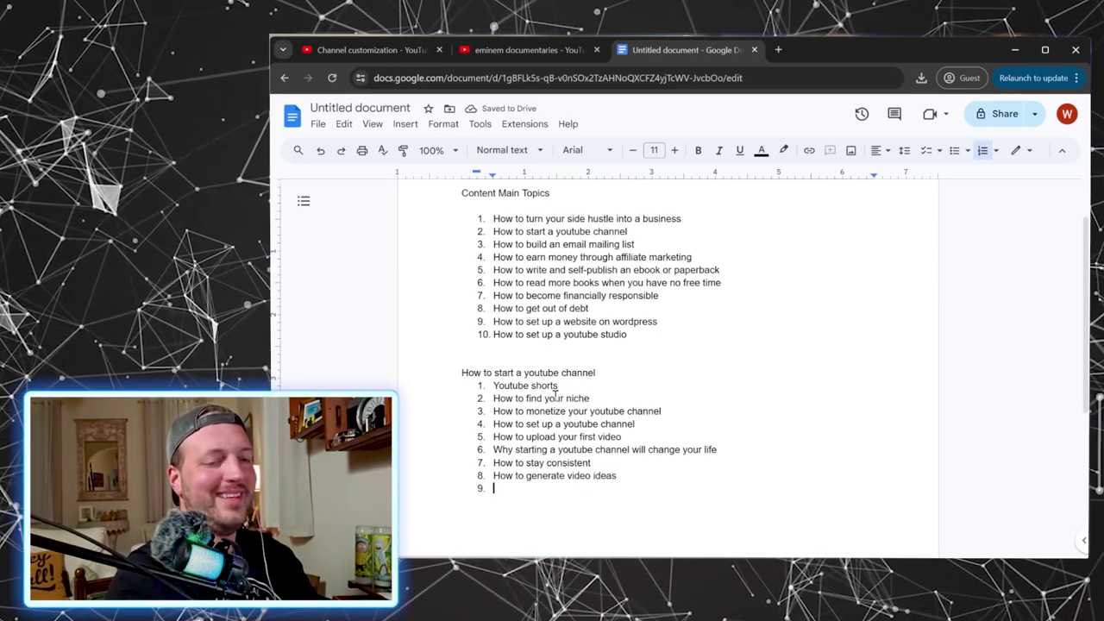
type("How t")
key("BackSpace")
type("to")
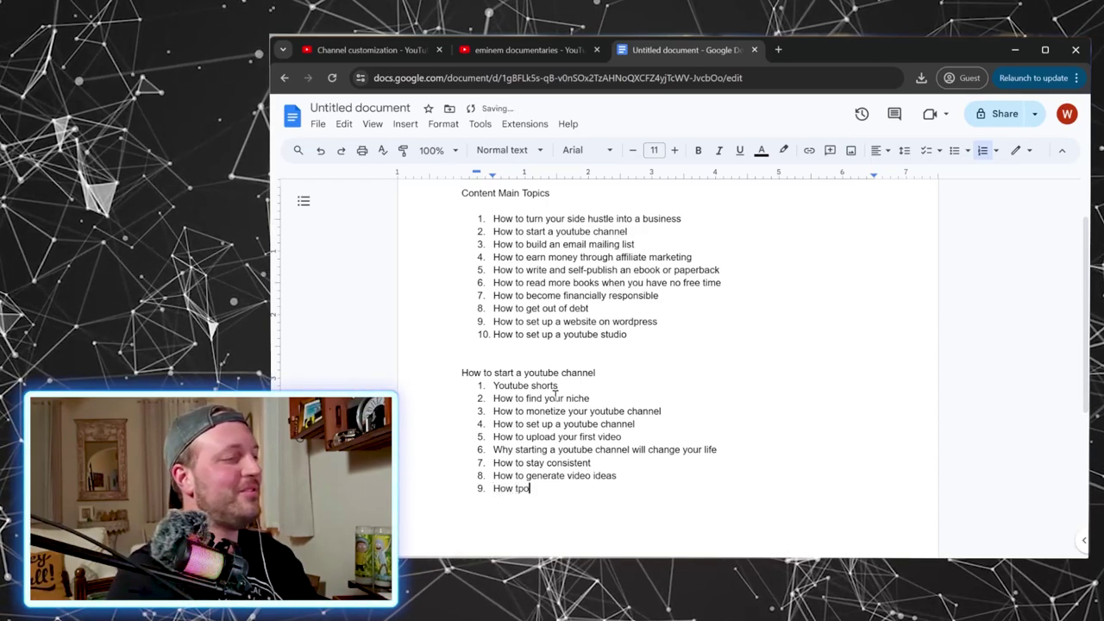
key("BackSpace")
type("o not bu")
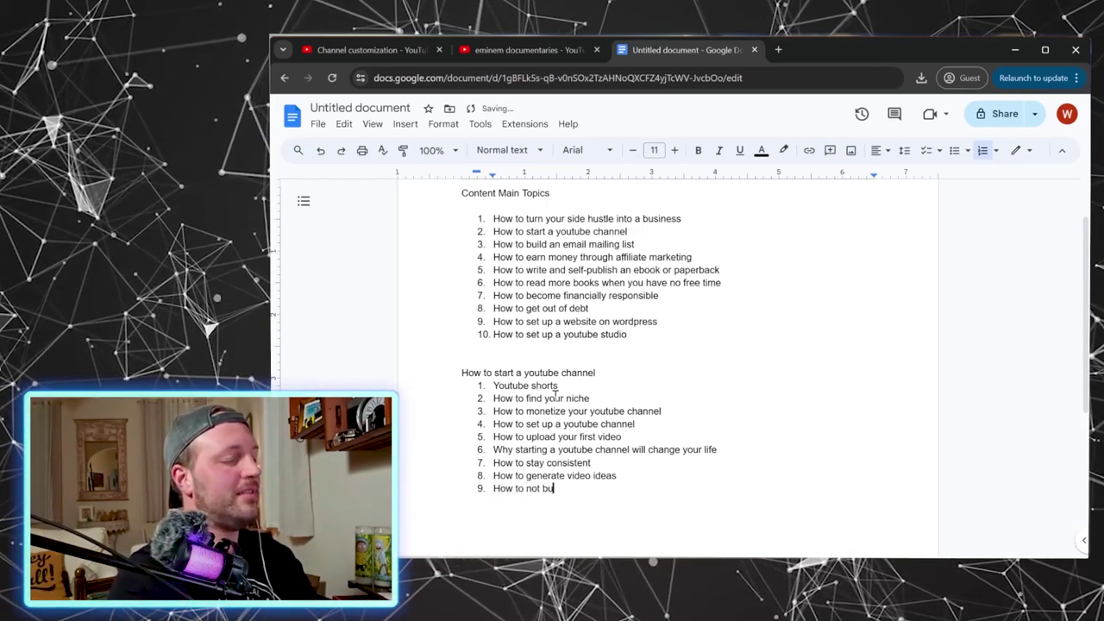
type("rn otu")
key("BackSpace")
key("BackSpace")
type("tu")
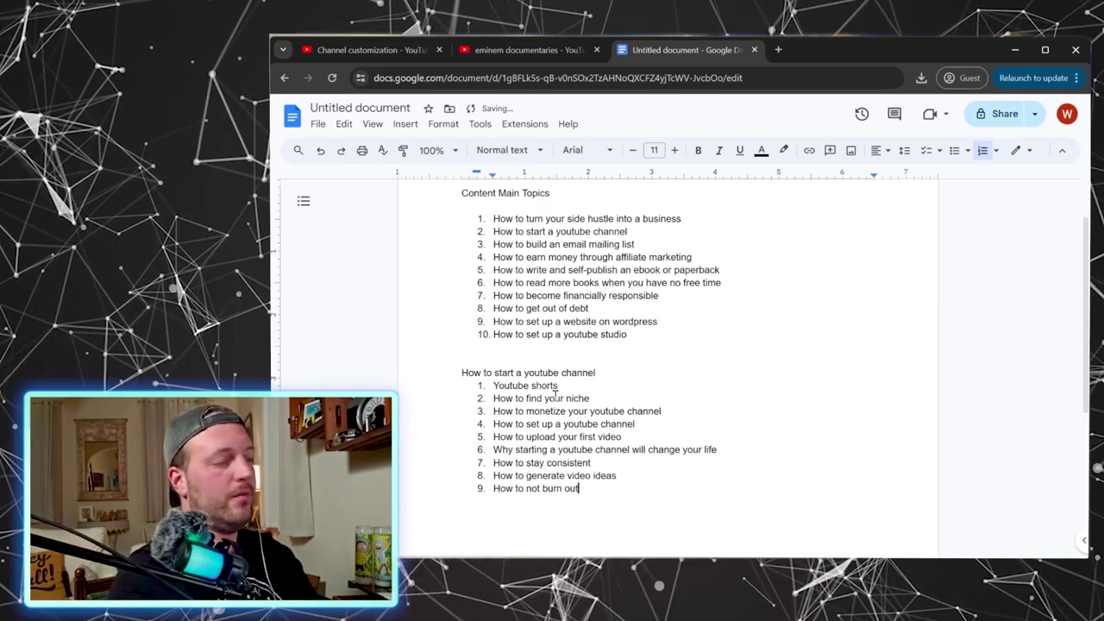
- Add "How to edit videos" as the tenth item of the subtopic list
key("Return")
type("How t")
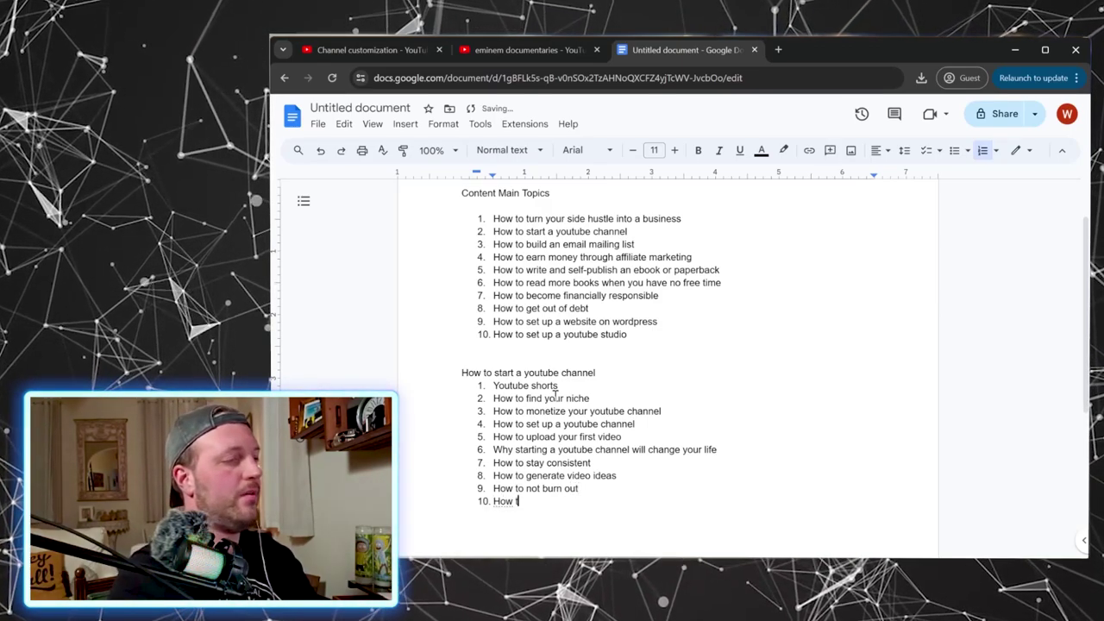
type("o edit vide")
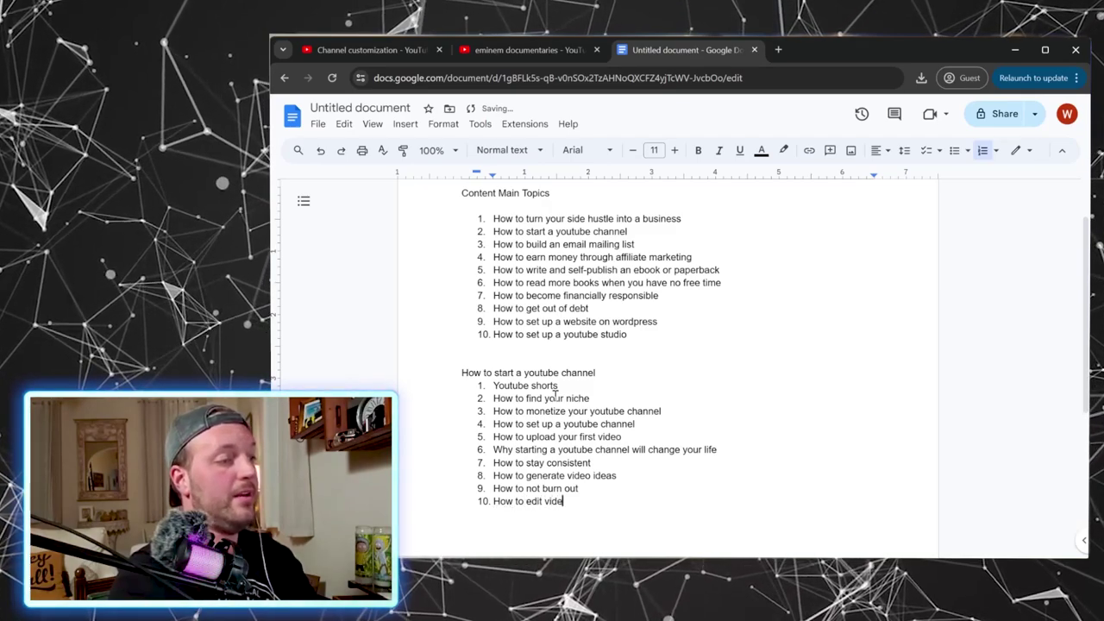
type("os")
- Add "How to light your setup" as the eleventh item of the subtopic list
key("Return")
type("how")
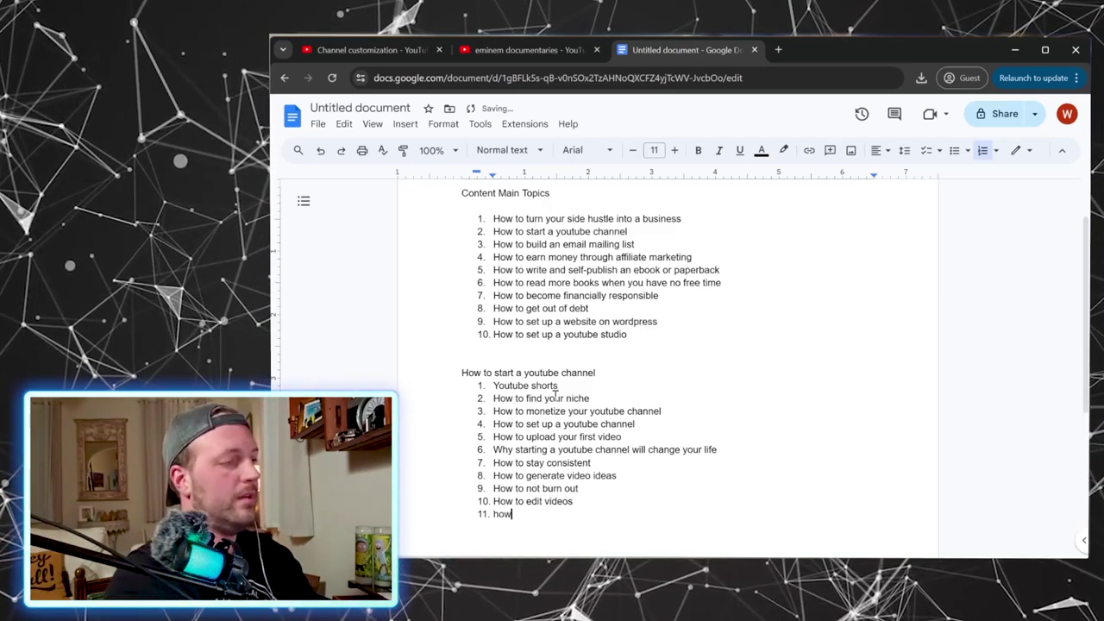
type(" to light you")
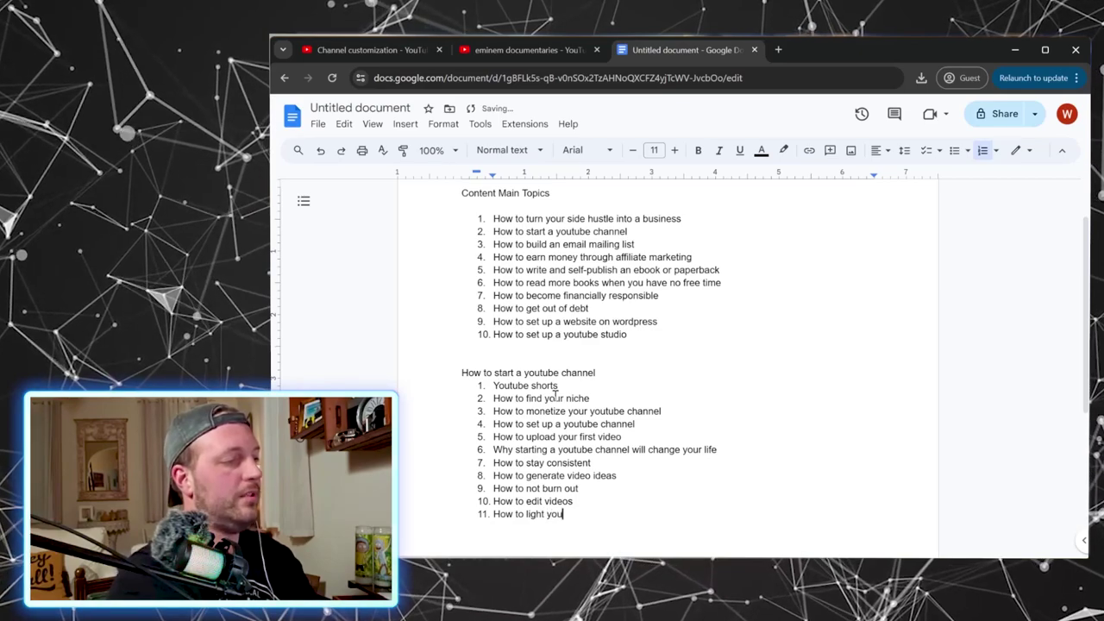
type("r setup")
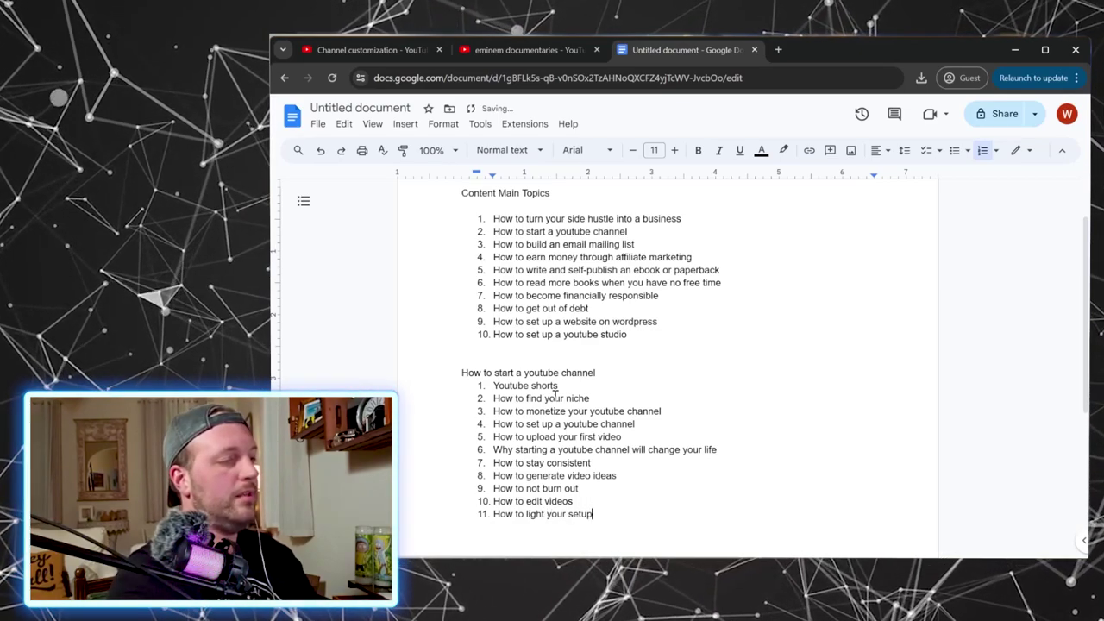
- Add "How to steal ideas" and "How to create a visual brand" as the twelfth and thirteenth items of the subtopic list
type("ho")
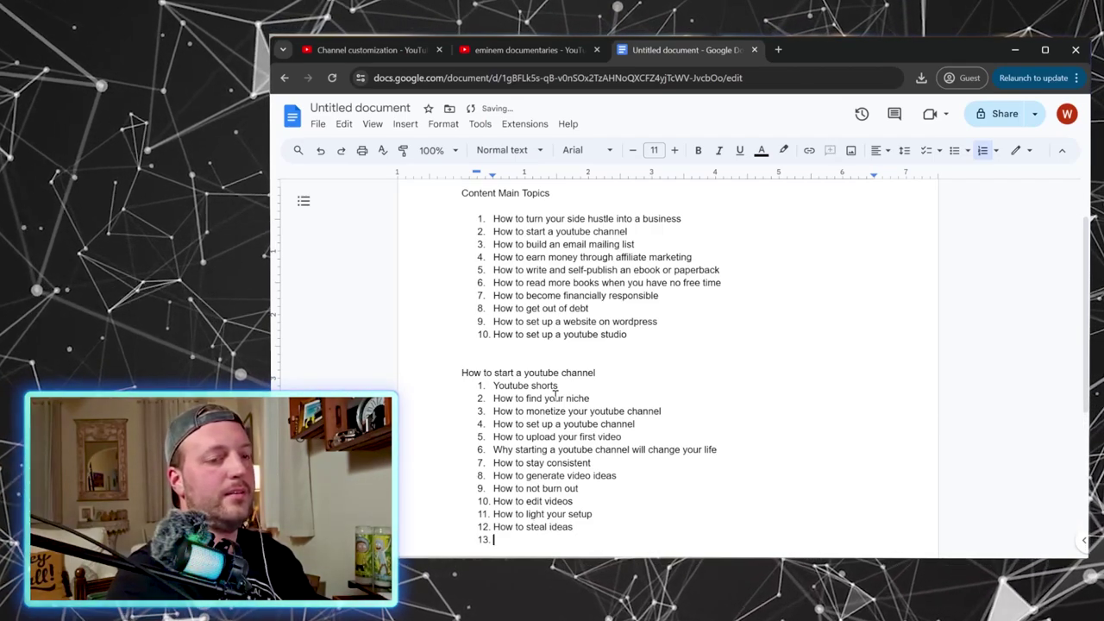
type("How to creatur")
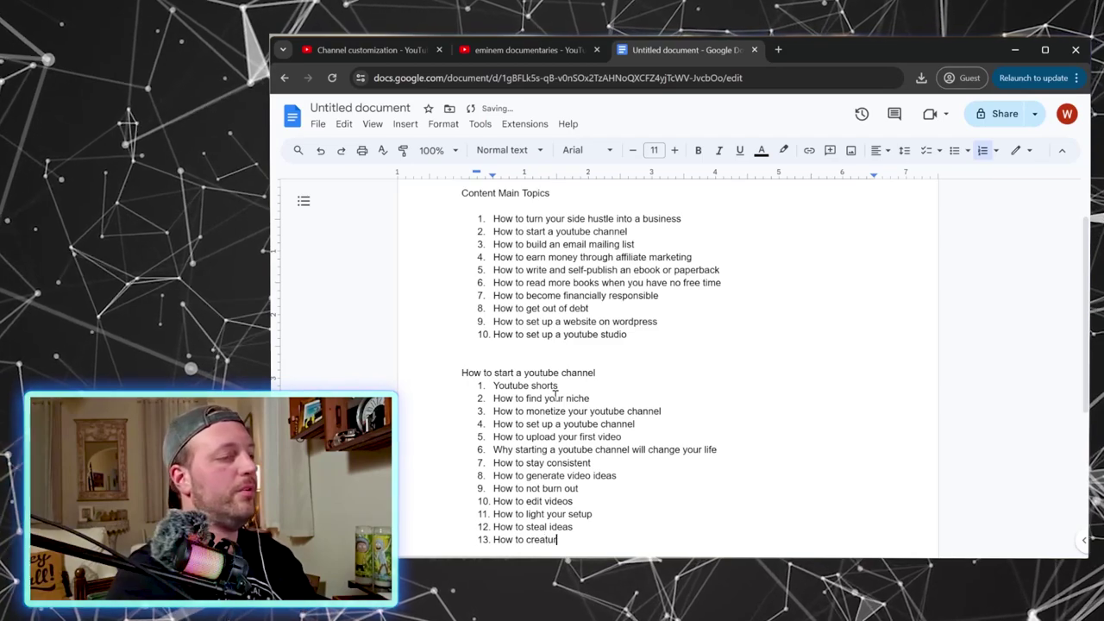
key("BackSpace")
key("BackSpace")
type("e a ")
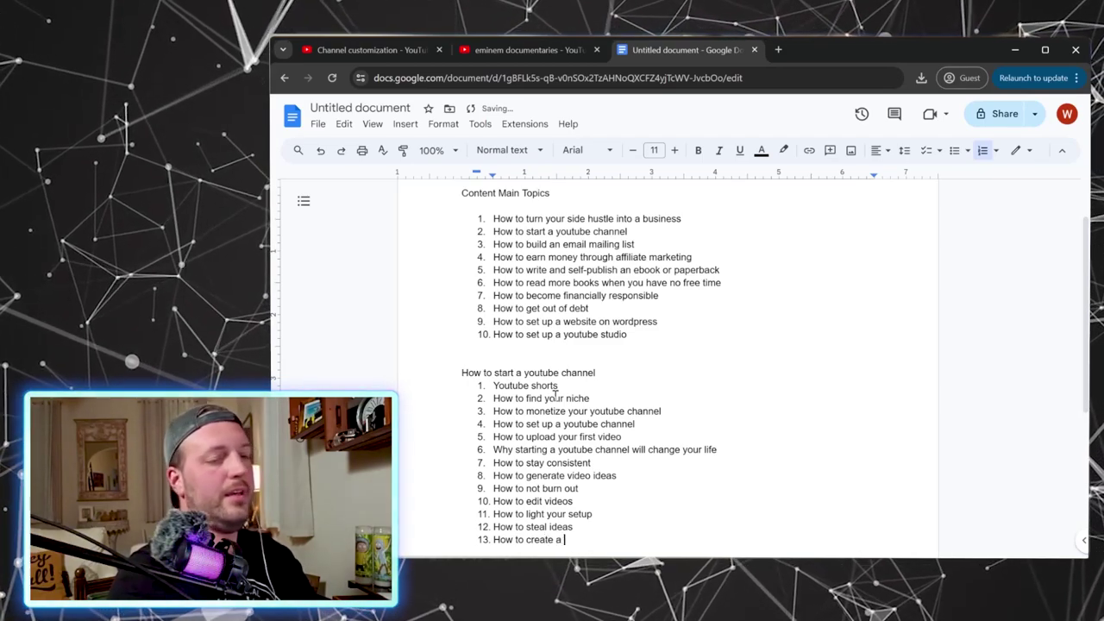
type("visual bran")
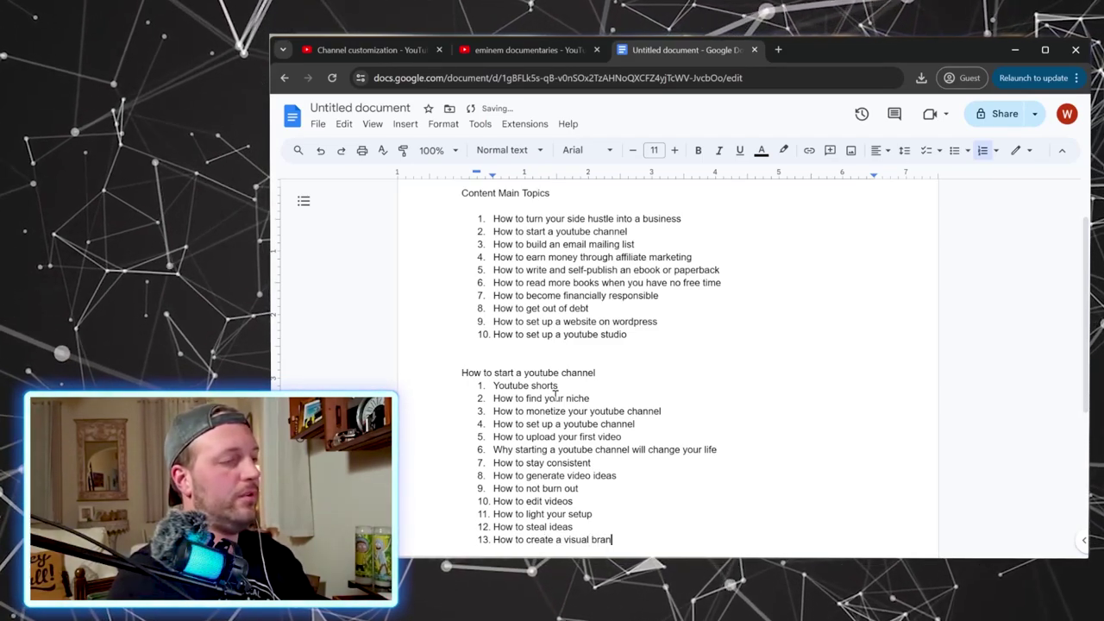
type("d")
- Add "How to rank in search results" and "How to be more confident on camera" as the fourteenth and fifteenth items of the subtopic list
key("Return")
type("How to ra")
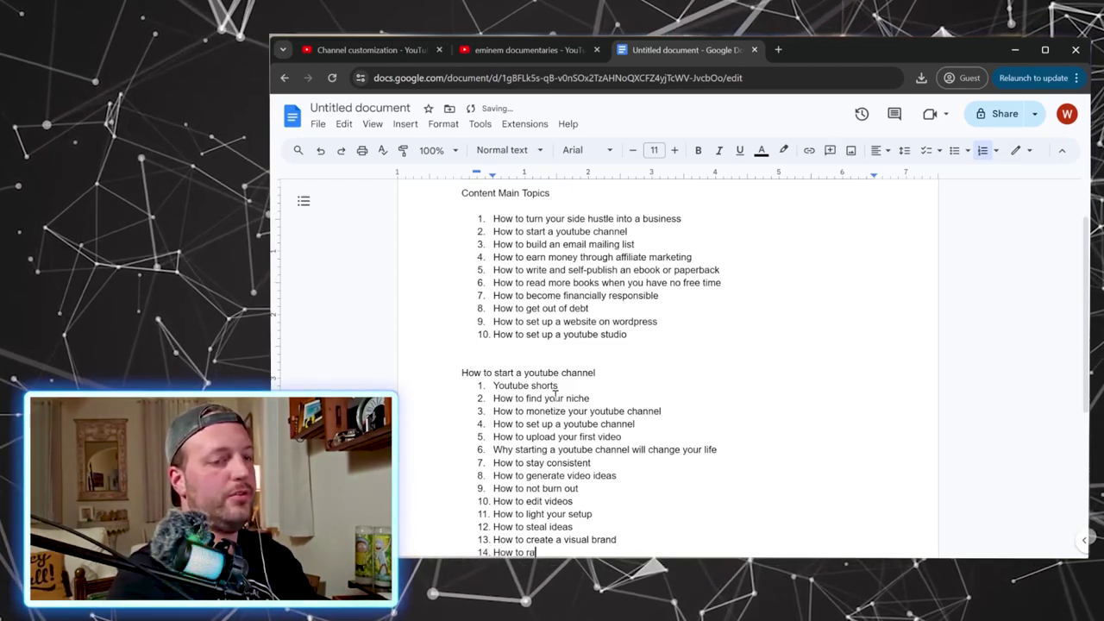
type("nk in search r")
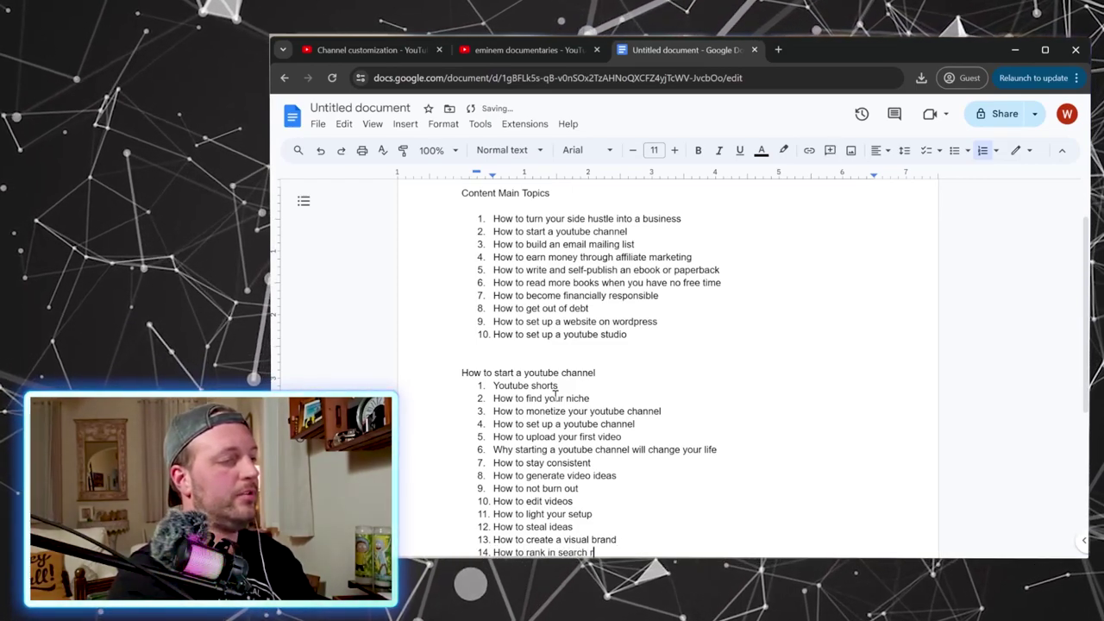
type("esults")
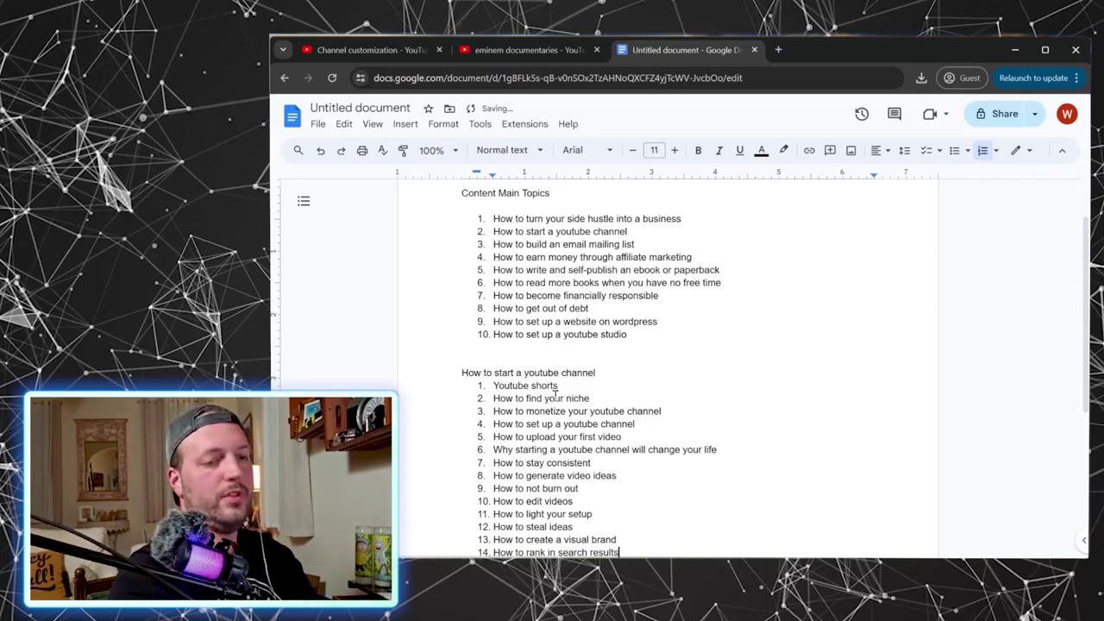
key("Return")
type("How to be more")
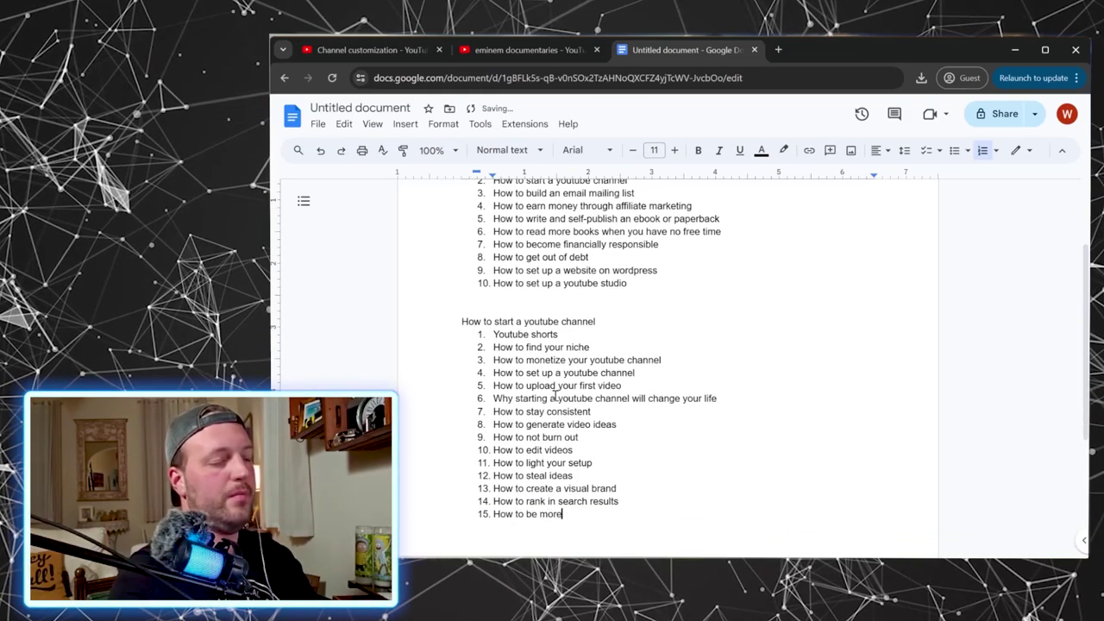
type(" confident on camera")
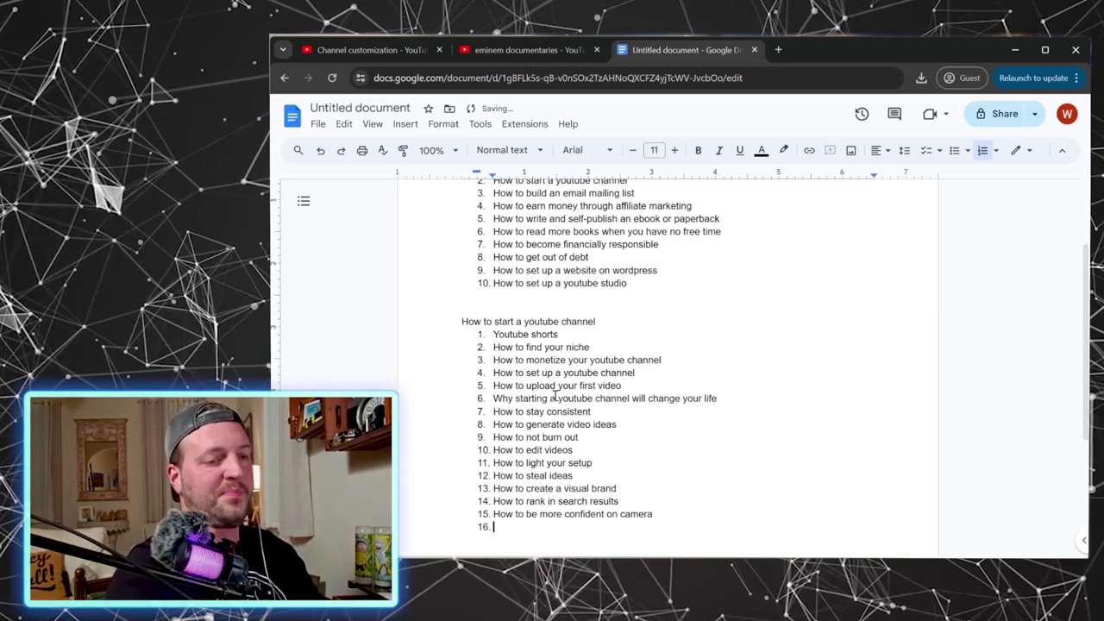
- Add "How to setup your audio" and "How to write a script" as the sixteenth and seventeenth items of the subtopic list
type(" How to setup y")
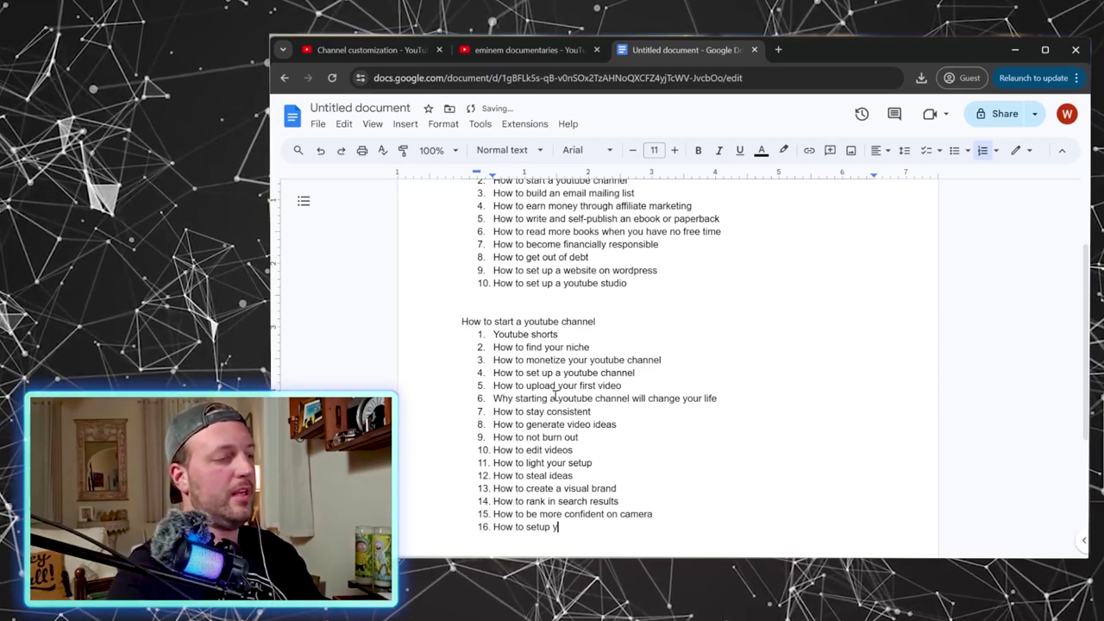
type("our audio")
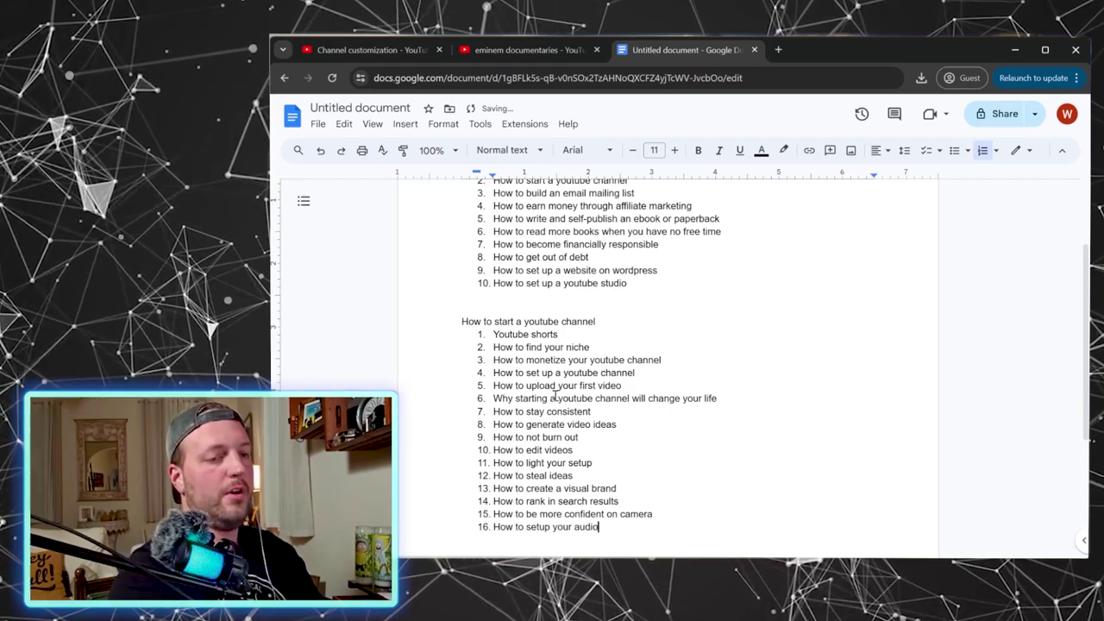
key("Return")
type("How to write ")
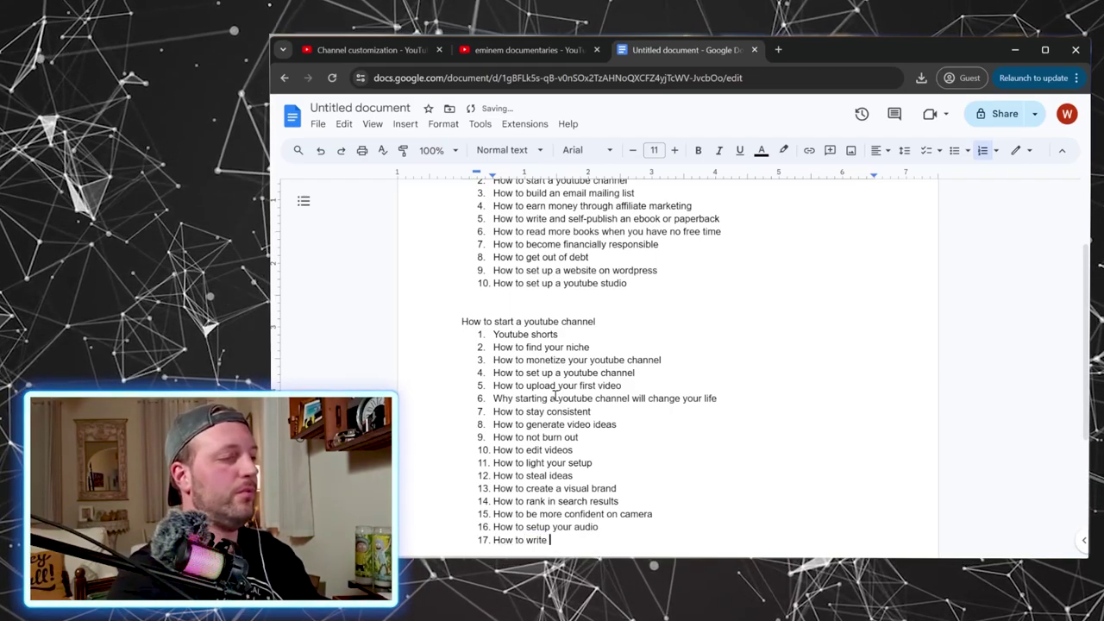
type("a script")
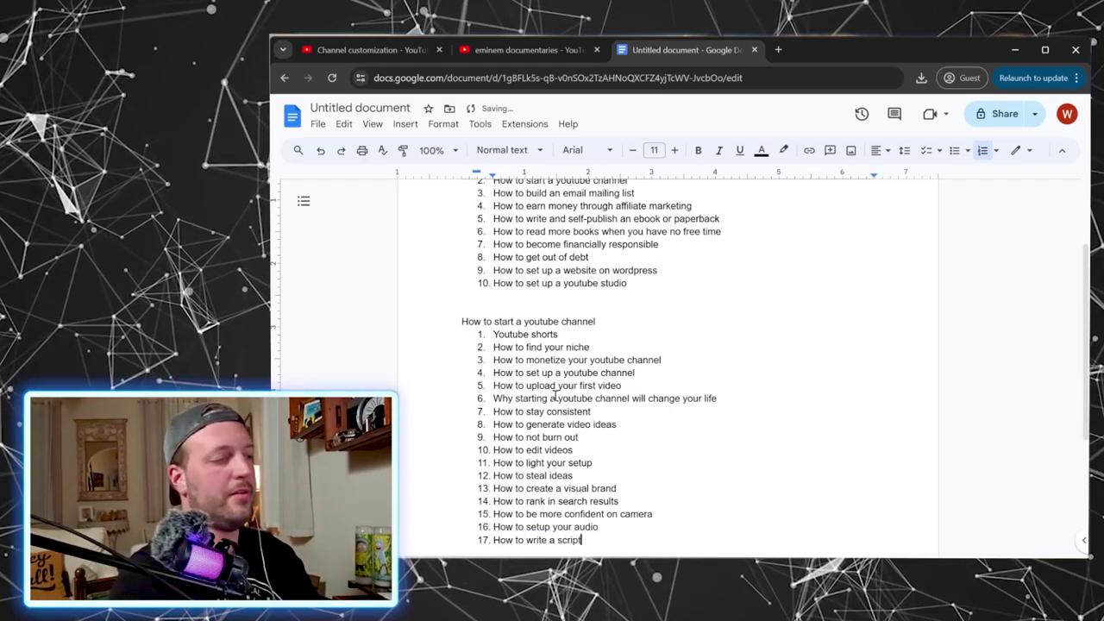
- Add "How to create compelling titles" and "How to make a thumbnail" as the eighteenth and nineteenth items of the subtopic list
key("Return")
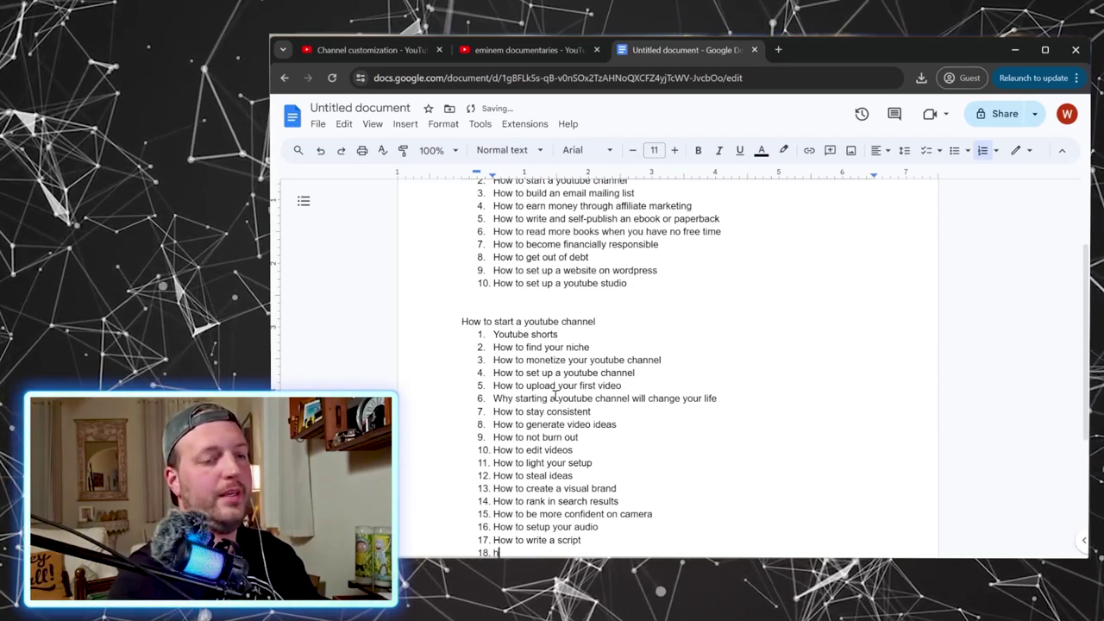
type("How to d")
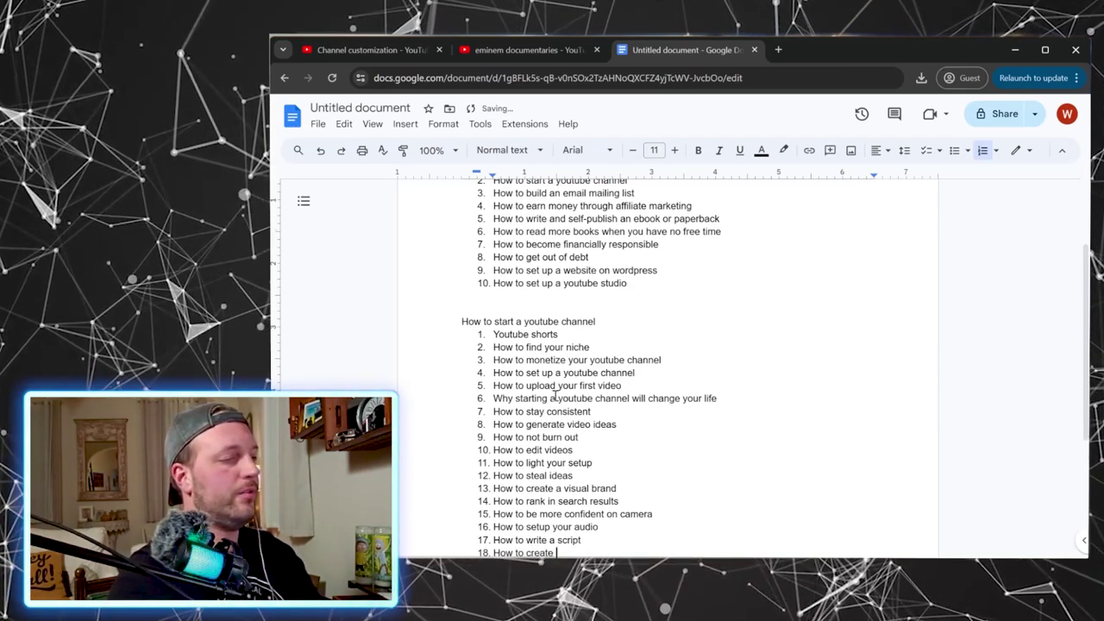
type("reate compelling titles")
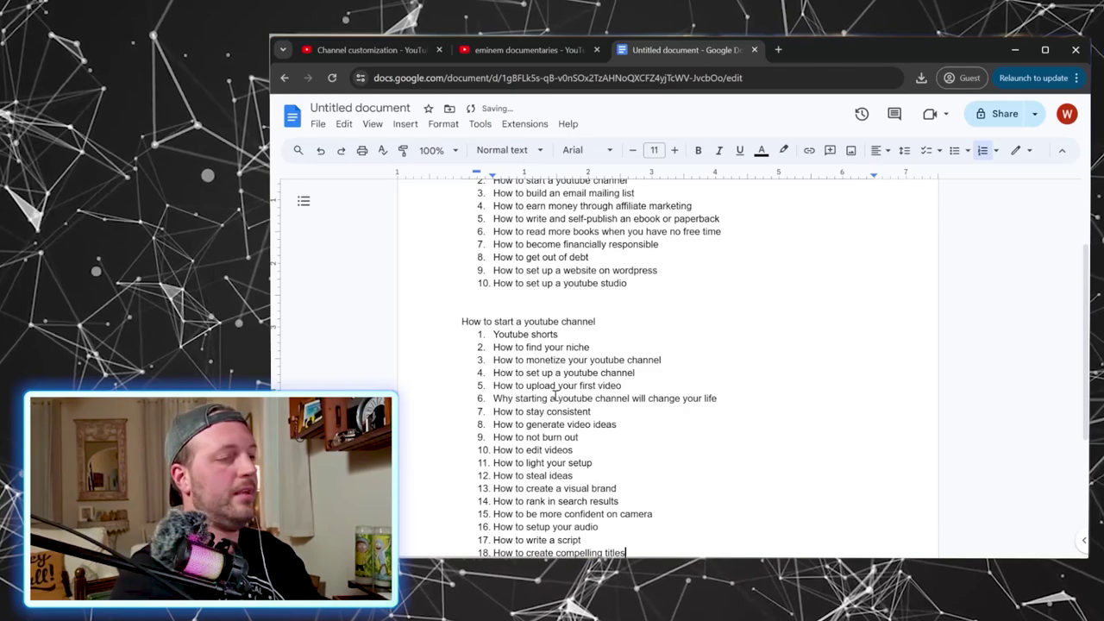
key("Return")
type("How to mak")
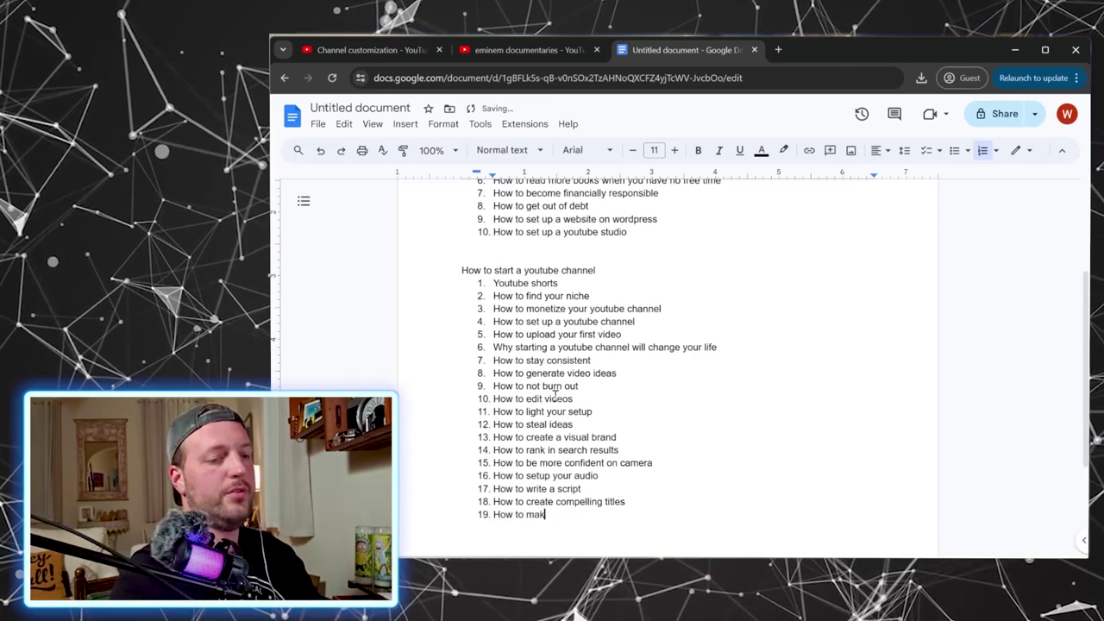
type("e a thumb")
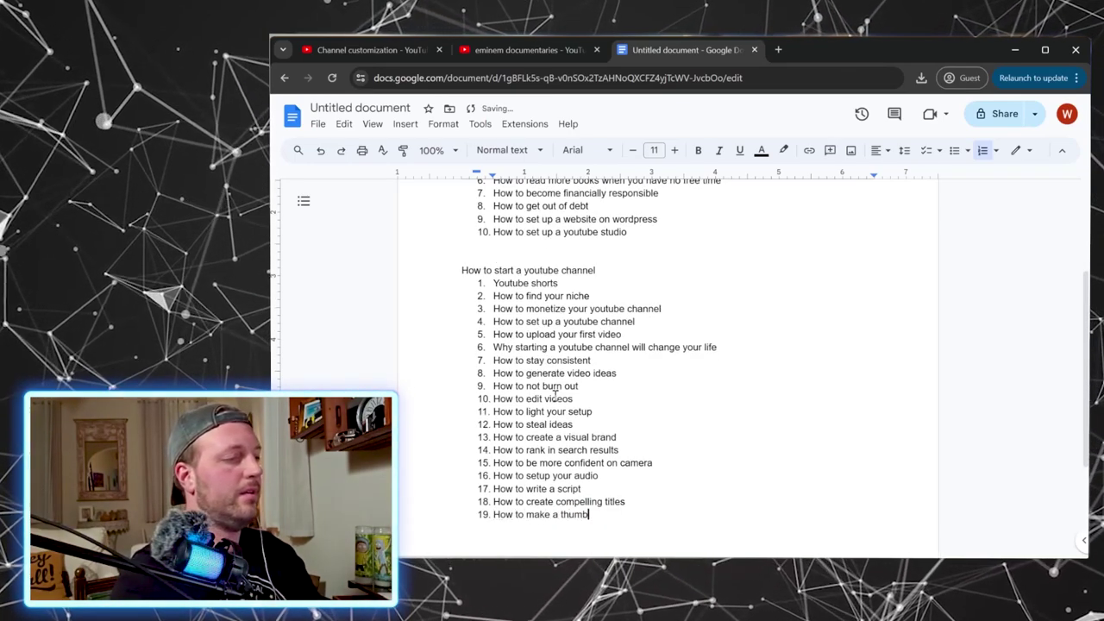
type("nail")
- Add "How to edit everything on your phone" as the twentieth item of the subtopic list
key("Return")
type("how")
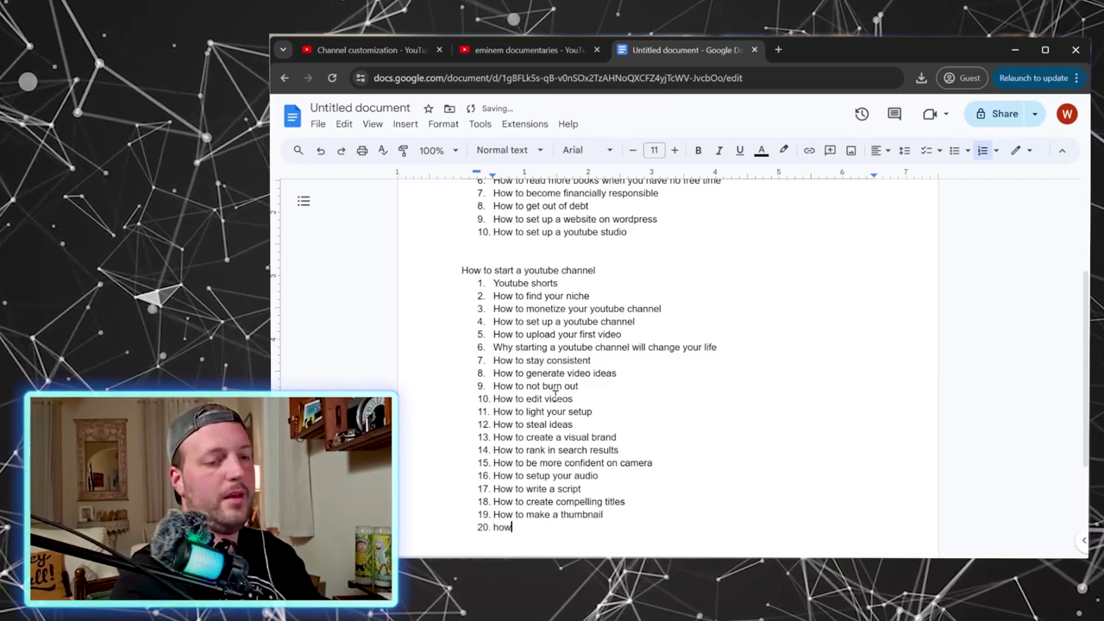
type(" to edit ")
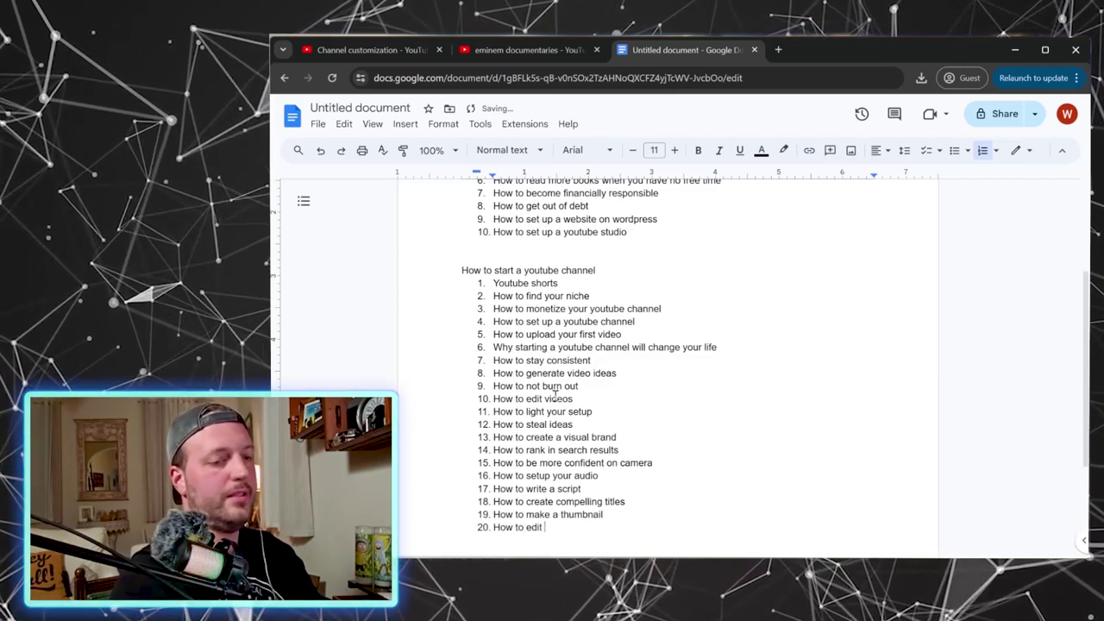
type("everything on")
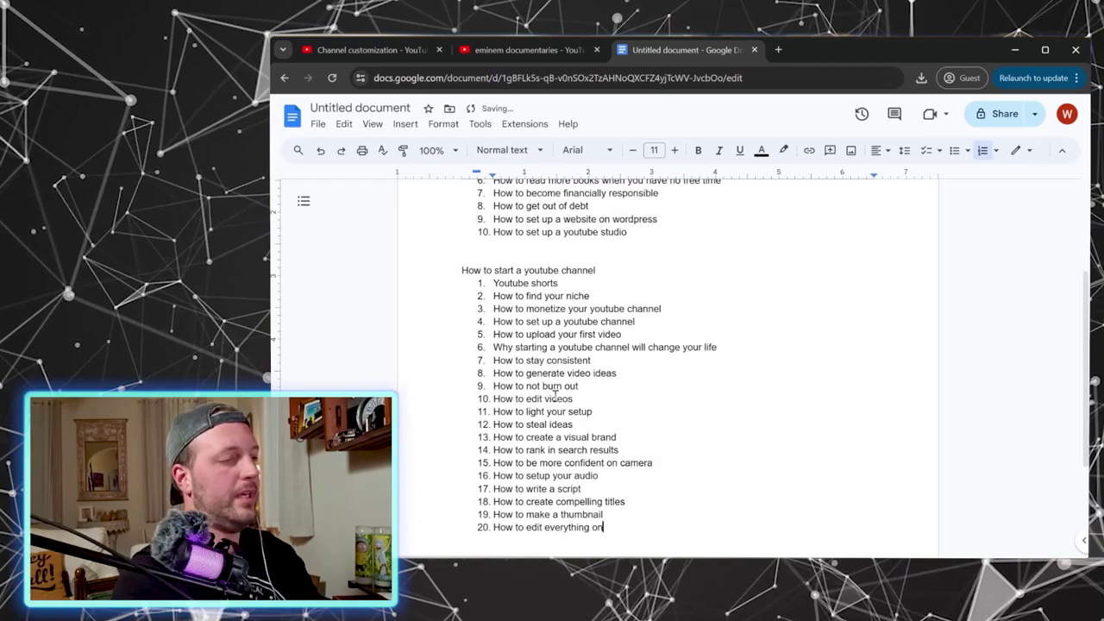
type(" your p")
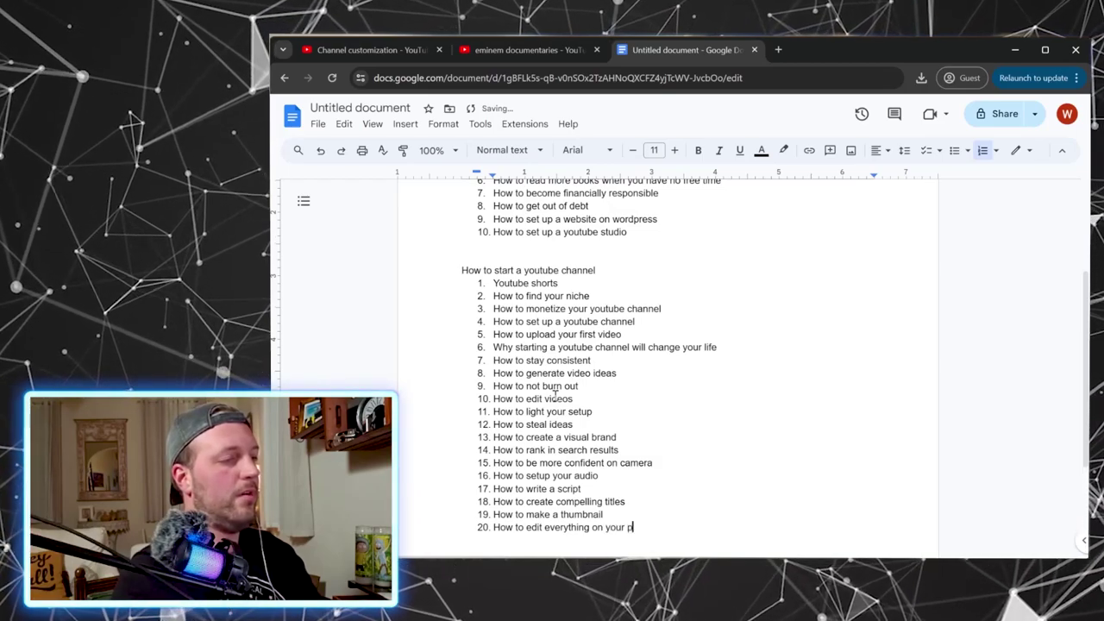
type("hone")
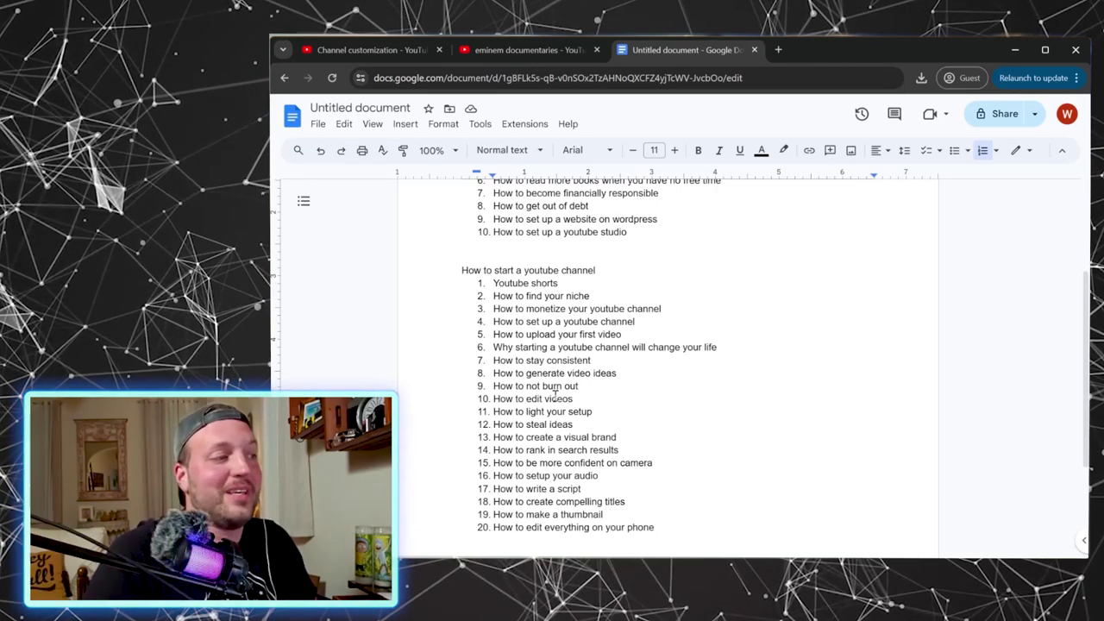
scroll(621, 481, "up", 3)
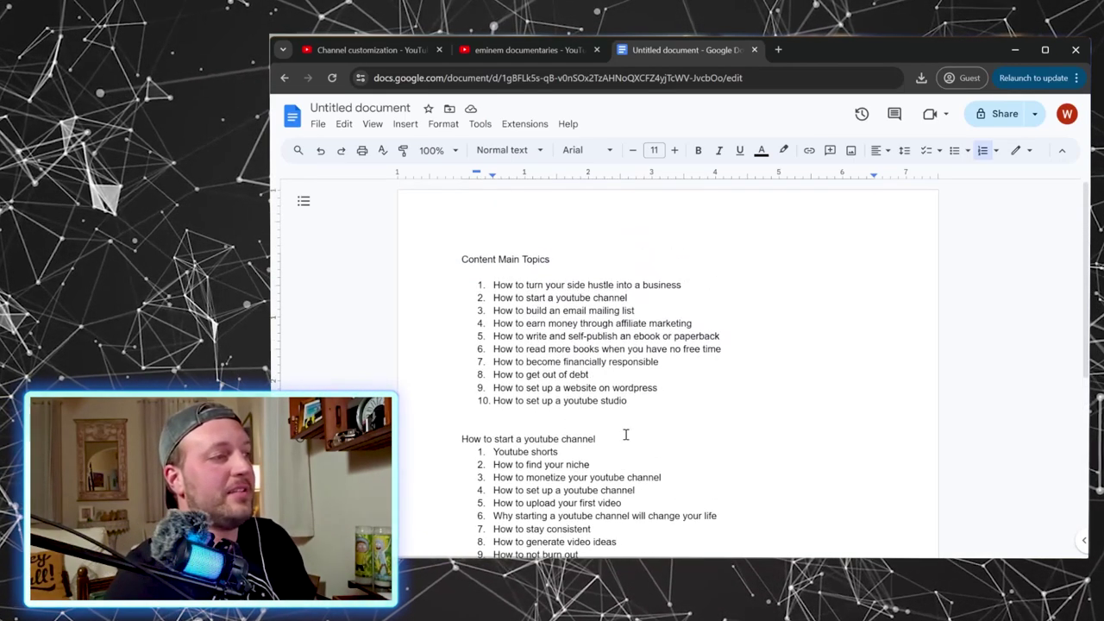
scroll(626, 434, "down", 5)
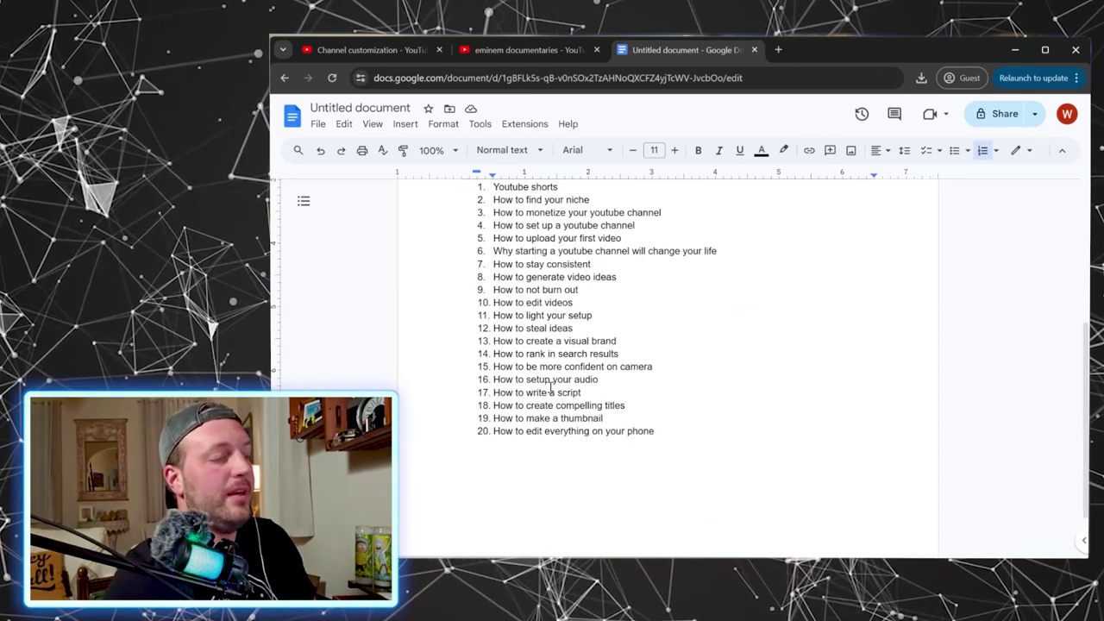
scroll(562, 395, "up", 1)
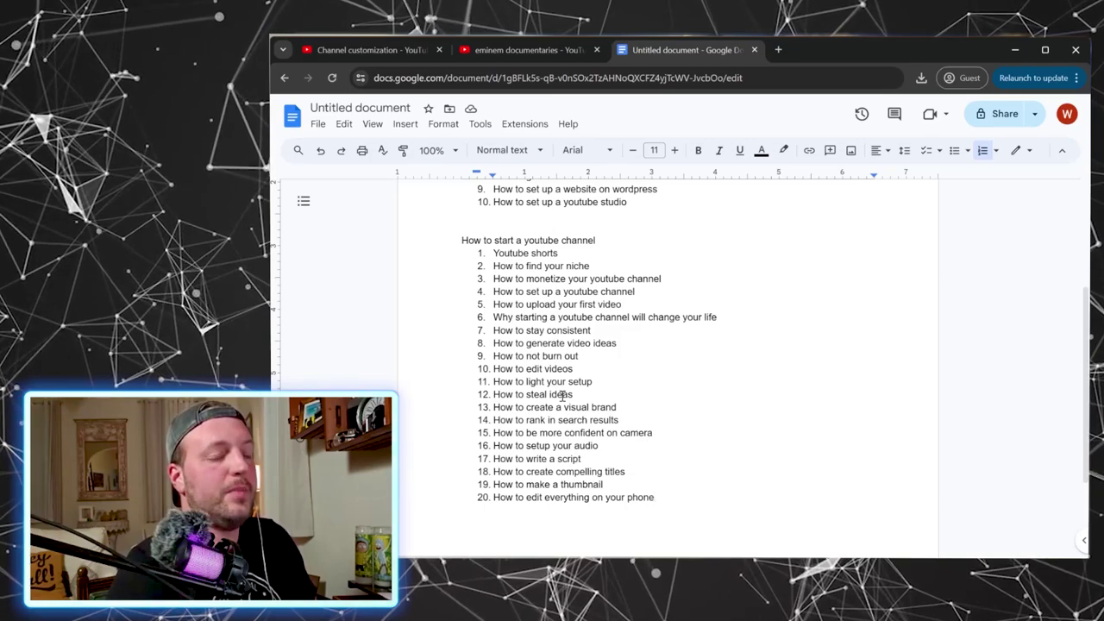
scroll(562, 394, "up", 2)
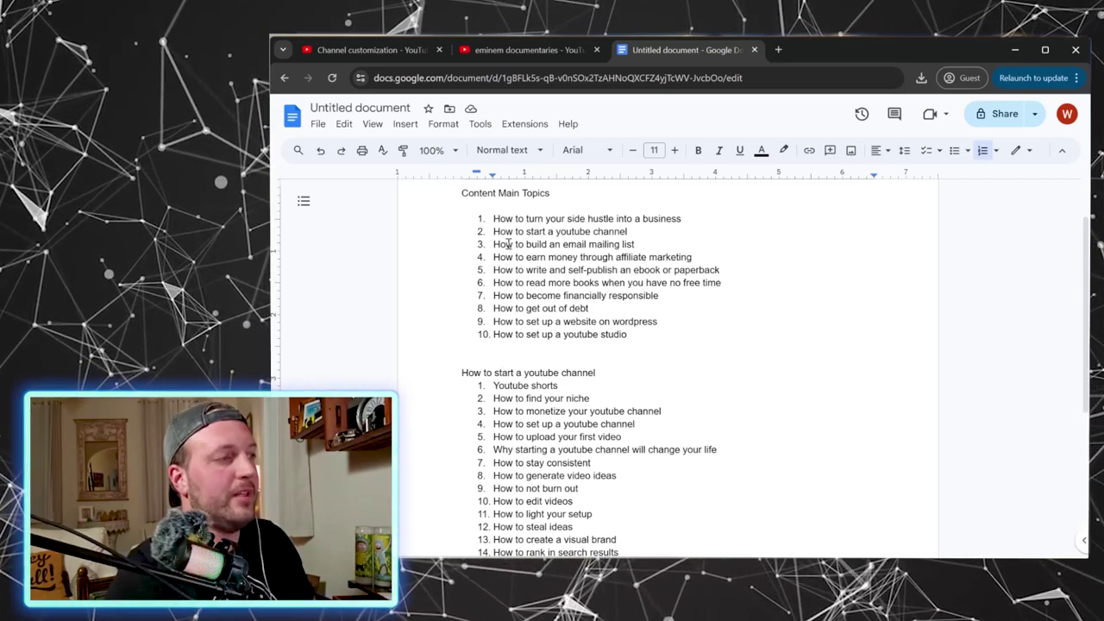
left_click_drag(493, 232, 555, 231)
left_click(674, 414)
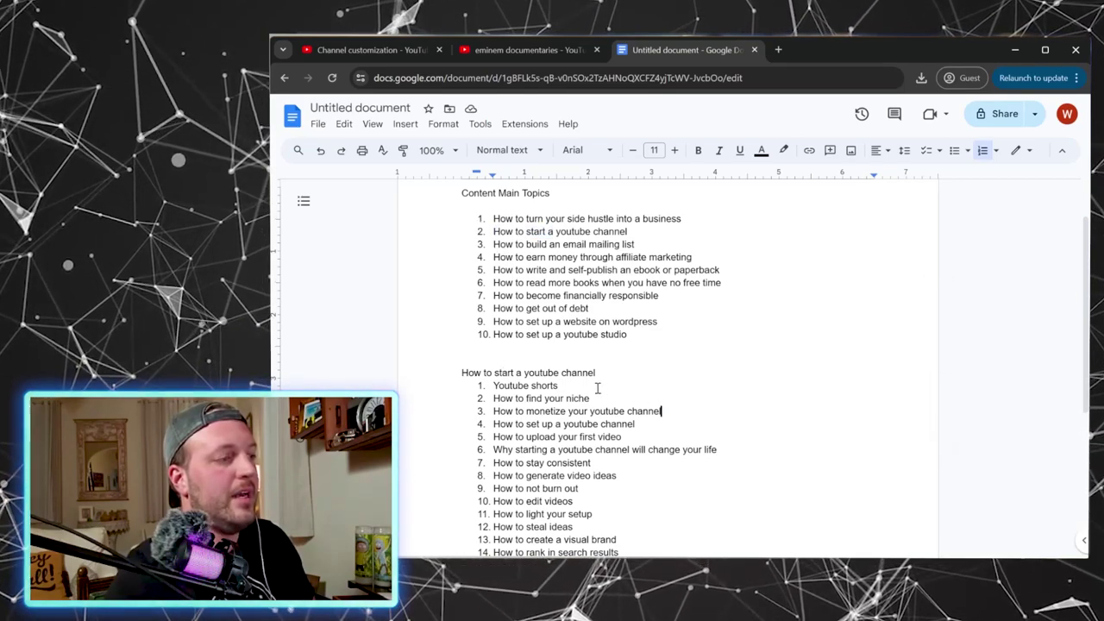
- Add "Power of youtube shorts" as an indented sub-item under "Youtube shorts" in the subtopic list
left_click(597, 388)
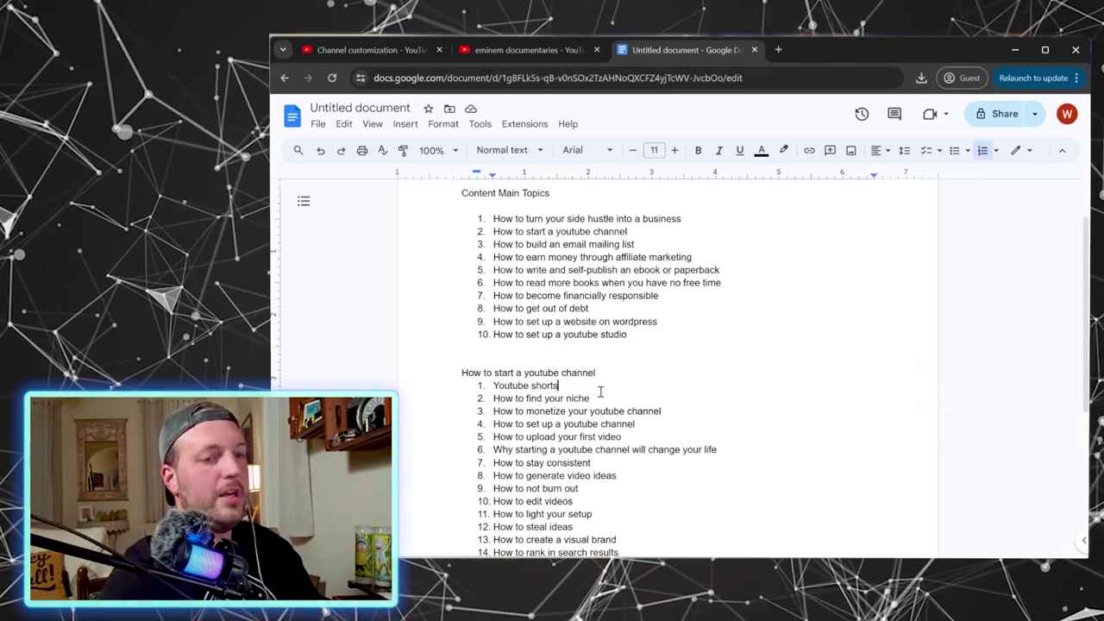
key("Return")
key("Tab")
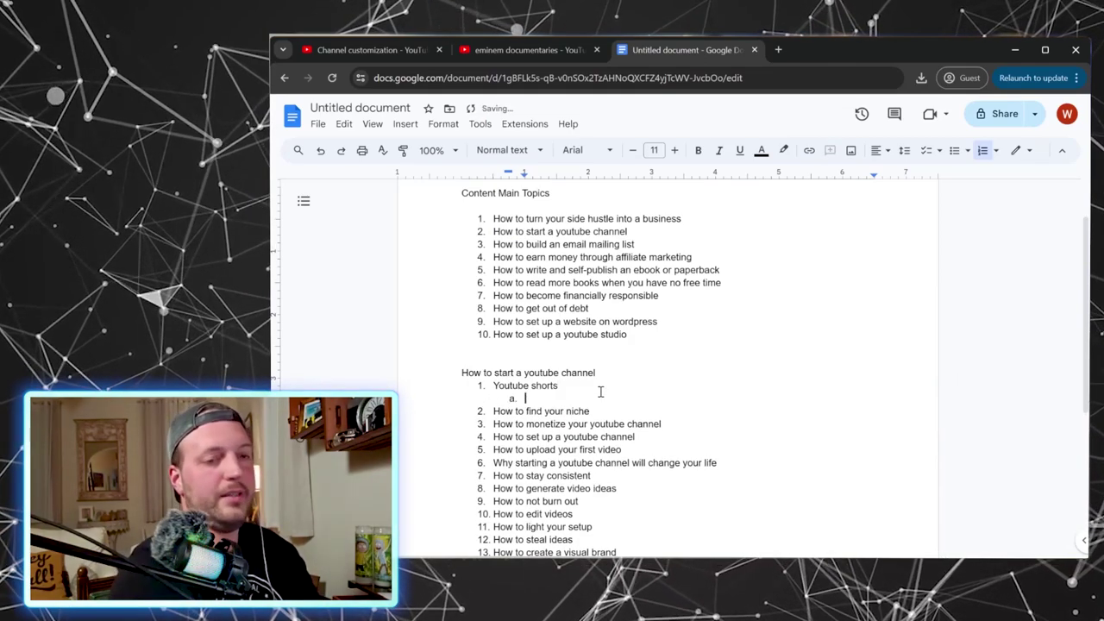
type("Power o")
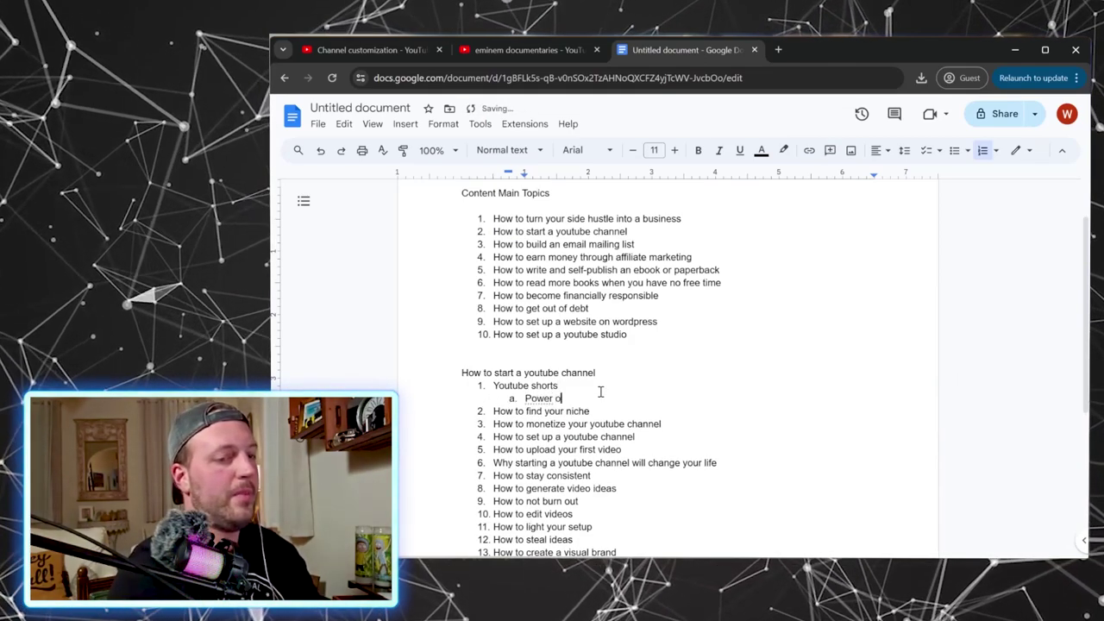
type("f youtube s")
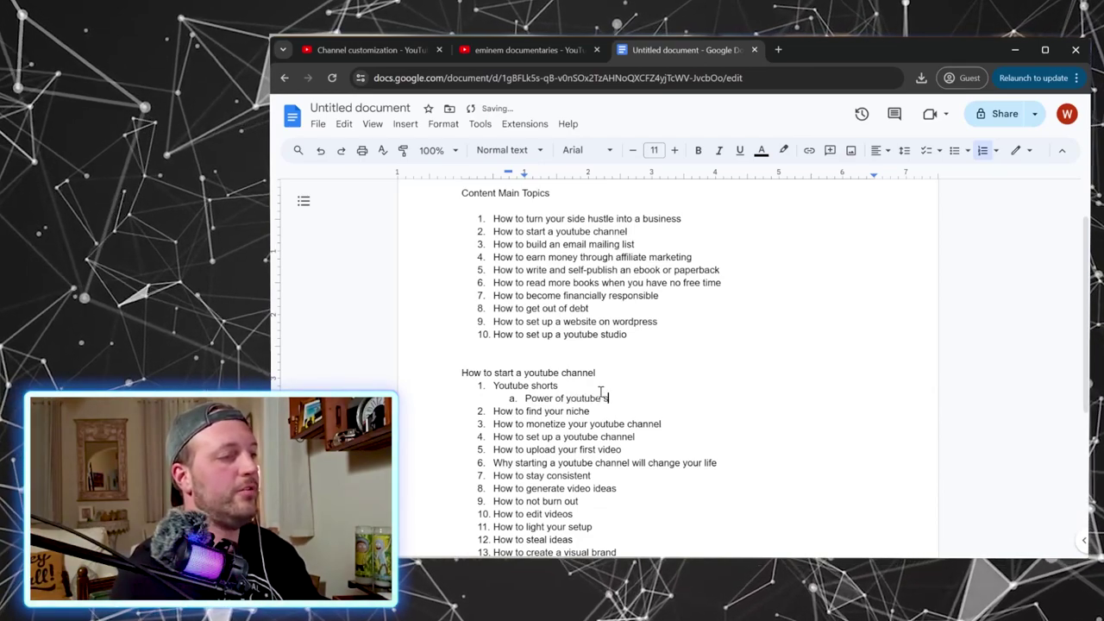
type("horts")
- Add "How to make them with your phone" and "How to level them up" as the second and third sub-items under "Youtube shorts"
key("Return")
type("How to ")
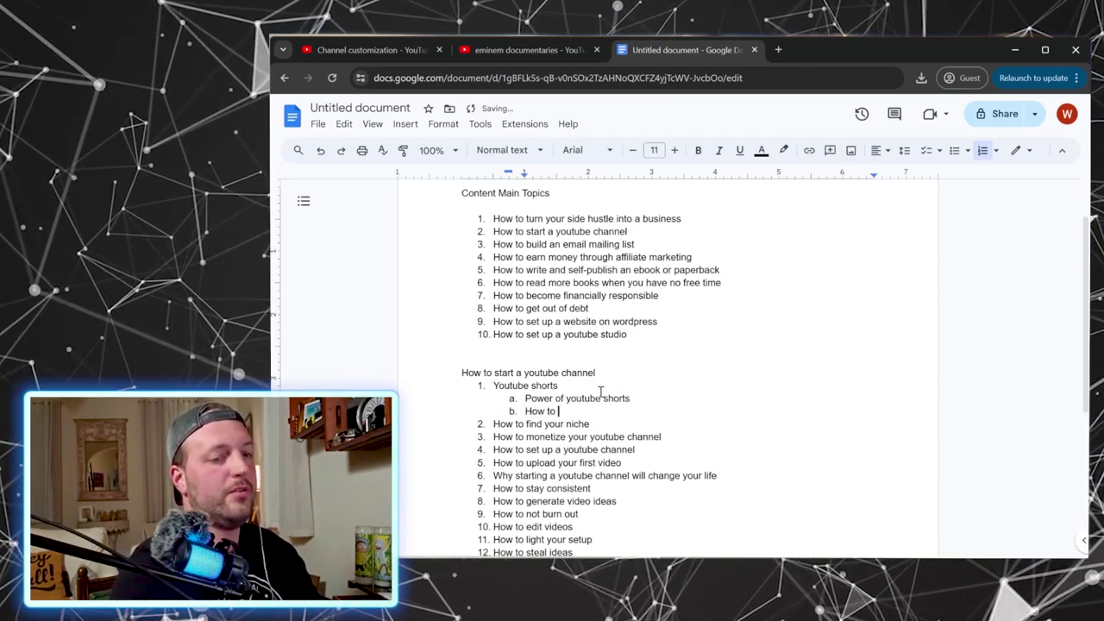
type("make them with your")
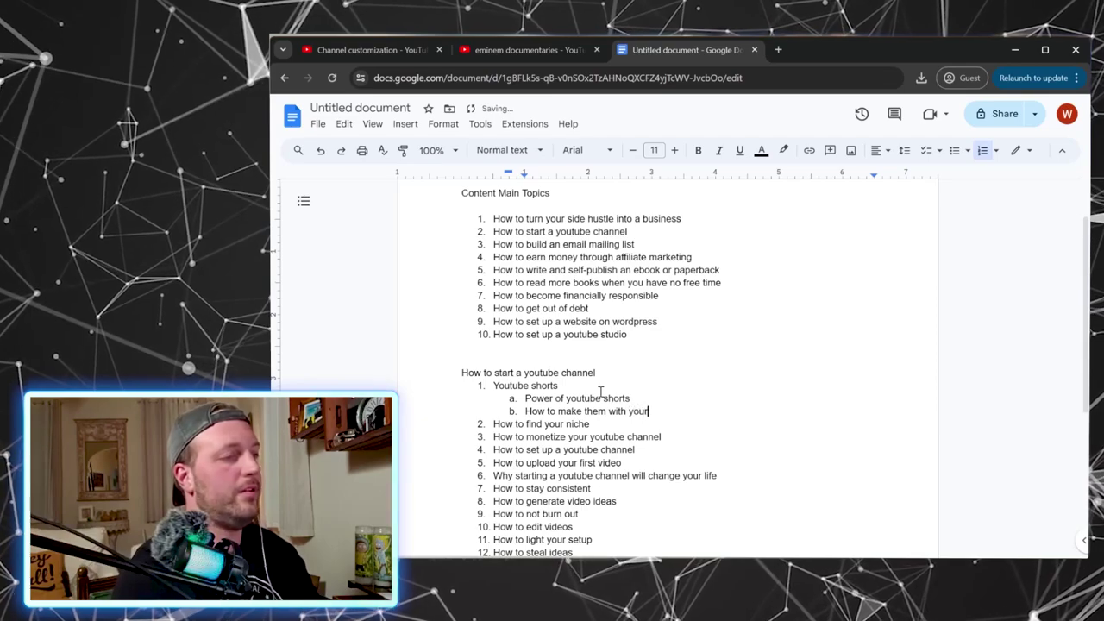
type(" phone")
key("Return")
type("h")
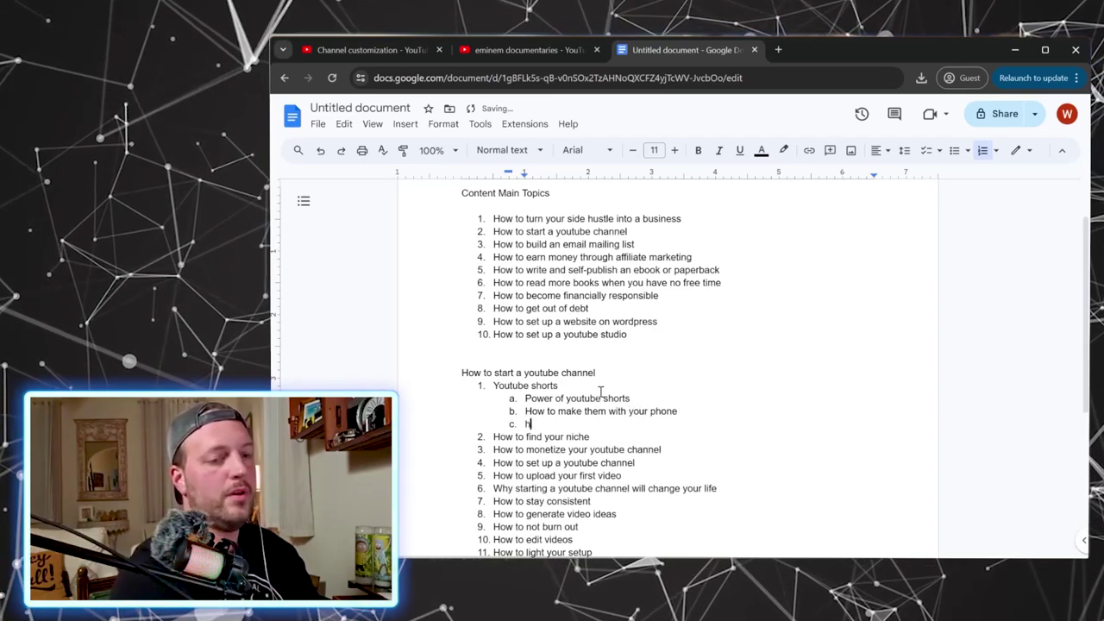
type("ow to level t")
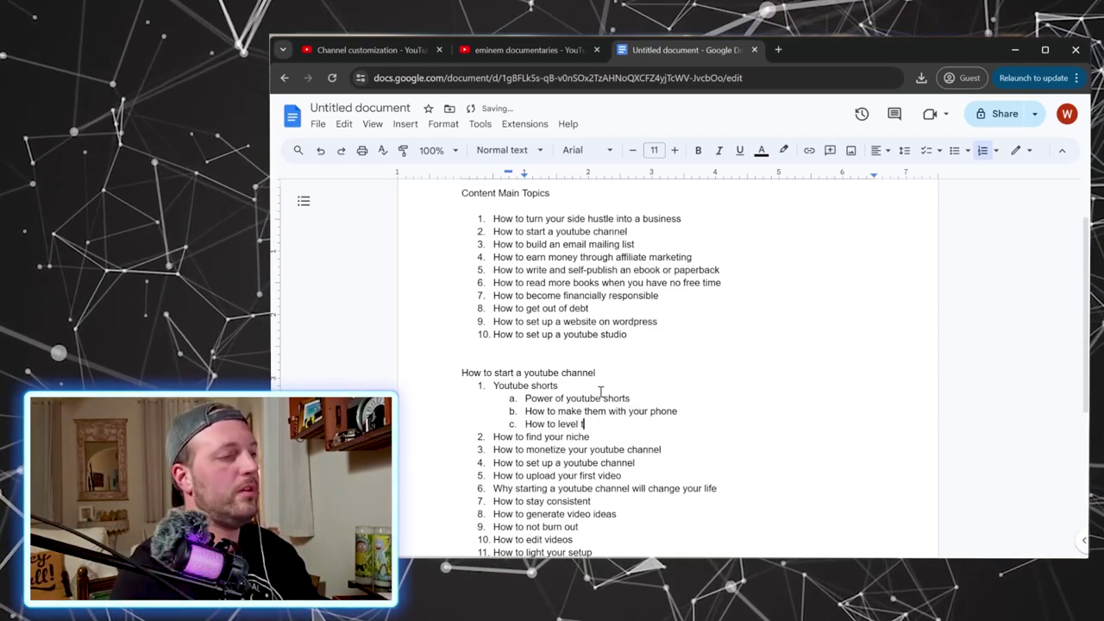
type("hem up")
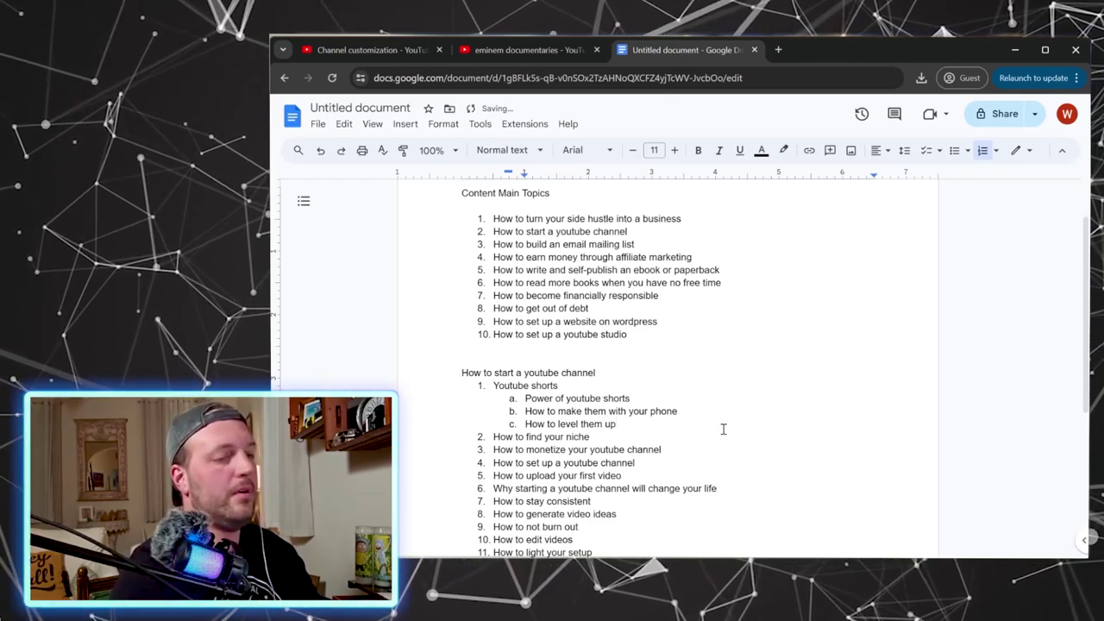
- Add "Who am I" as an indented sub-item under "How to find your niche", followed by a new empty sub-item
left_click(598, 436)
key("Return")
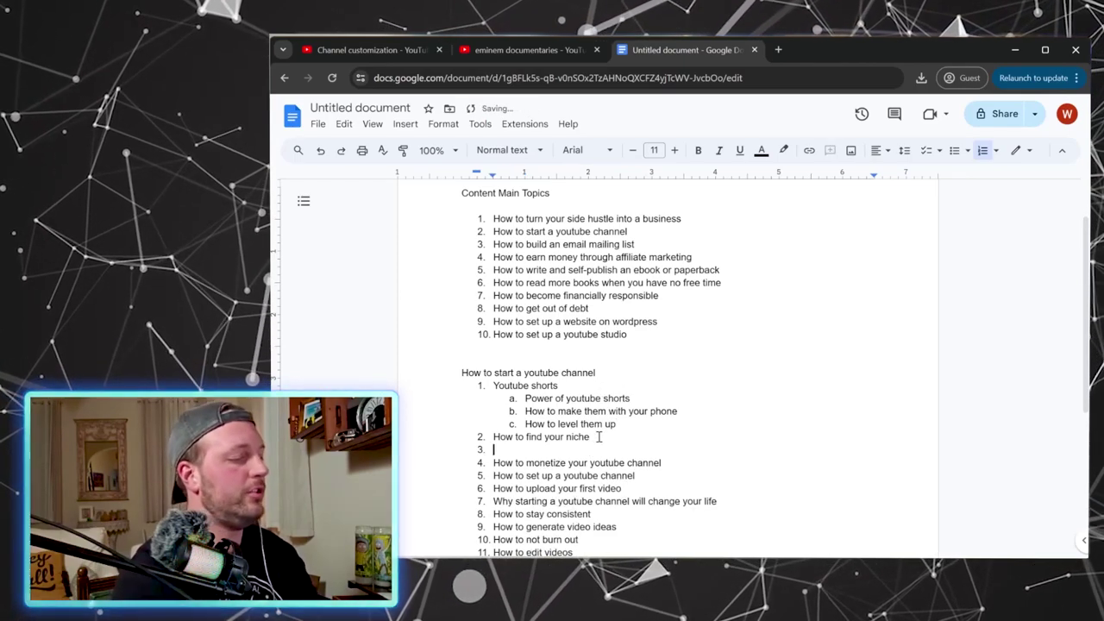
key("Tab")
type("who am I")
key("Return")
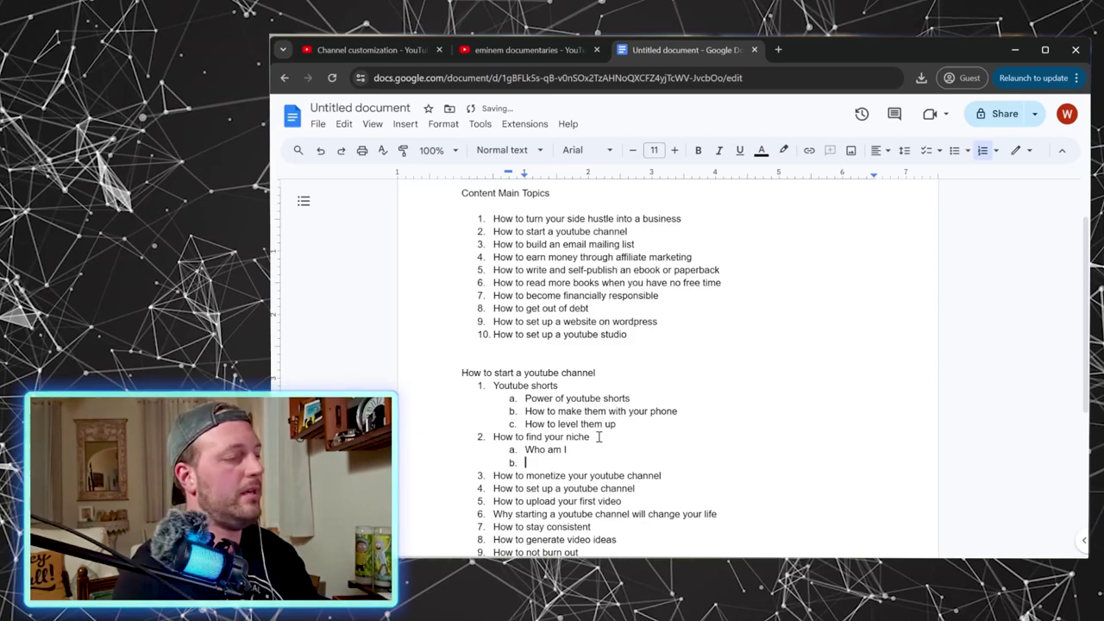
- Add "Who are they" and "How can I add value to them" as the second and third sub-items under "How to find your niche"
type("Who are they")
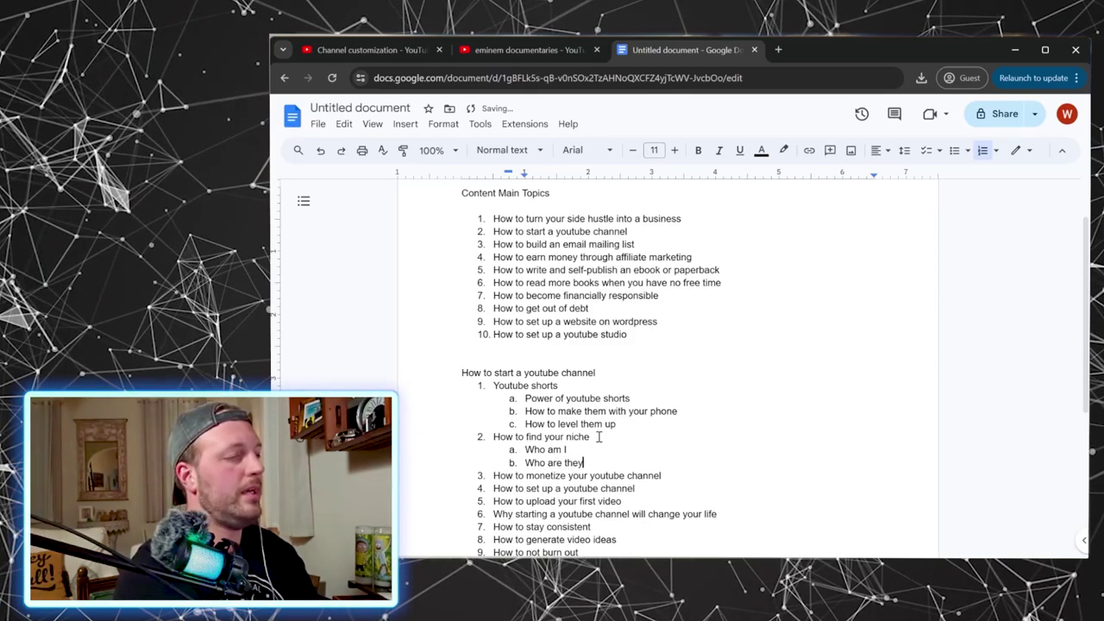
key("Return")
type("How can I add value to")
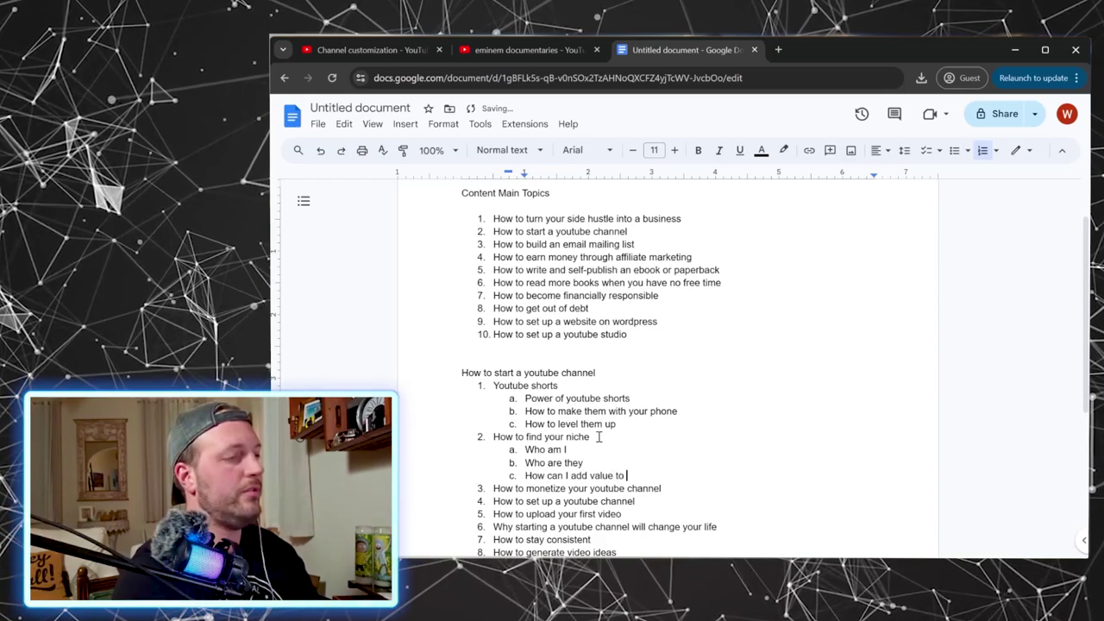
type(" them")
- Add "Google adsense" and "Affiliate marketing" as indented sub-items under "How to monetize your youtube channel"
scroll(630, 432, "down", 1)
left_click(661, 422)
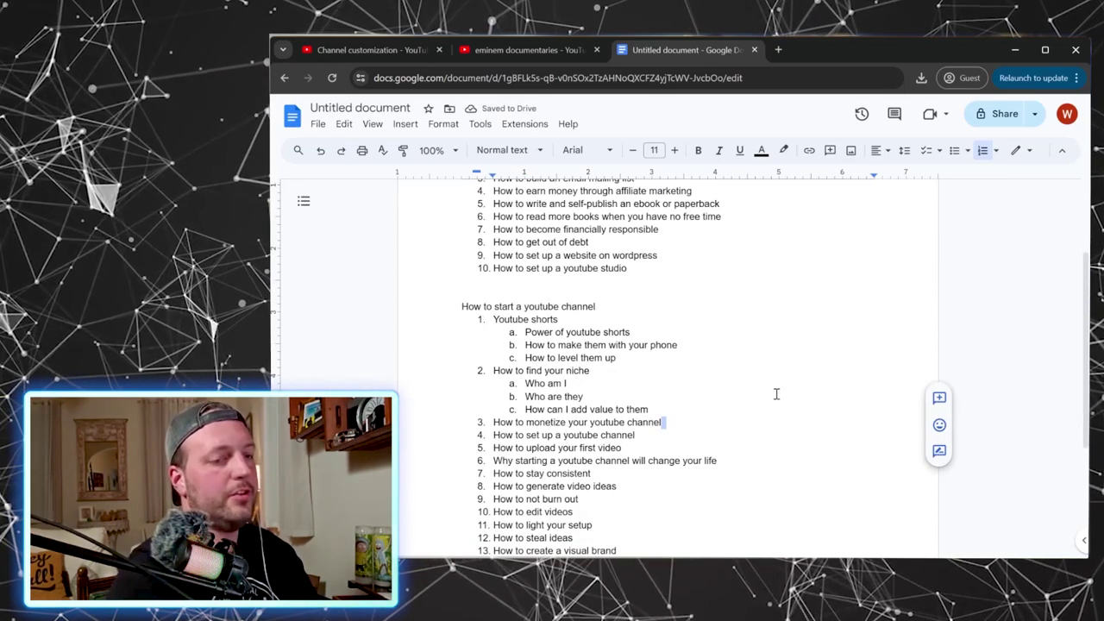
scroll(751, 364, "down", 2)
key("Return")
key("Tab")
type("google adsense")
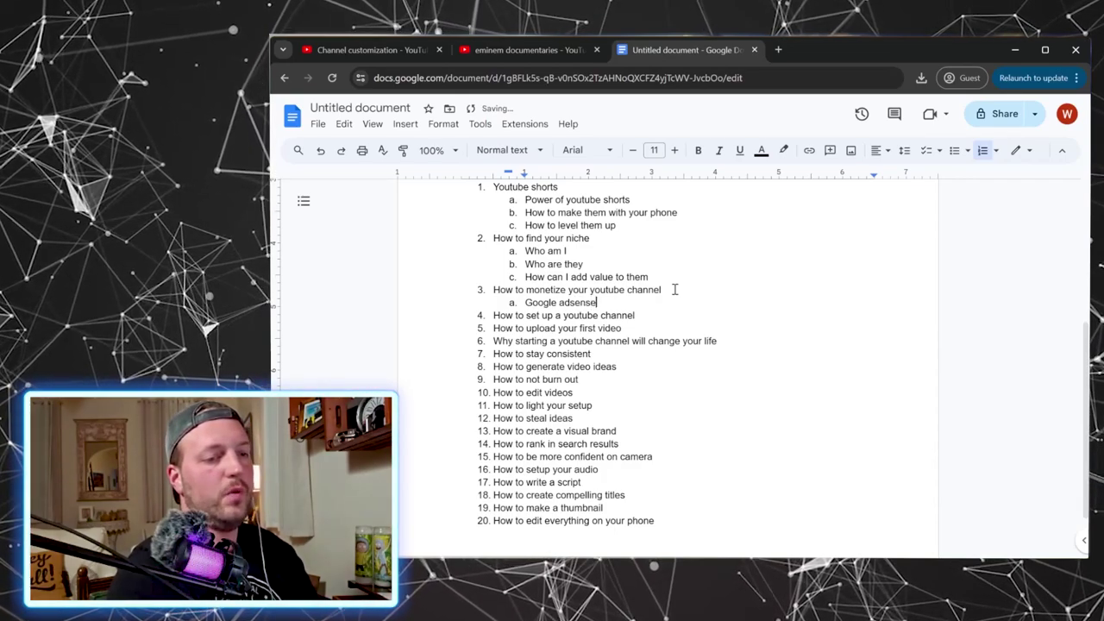
key("Return")
type("affiliate market")
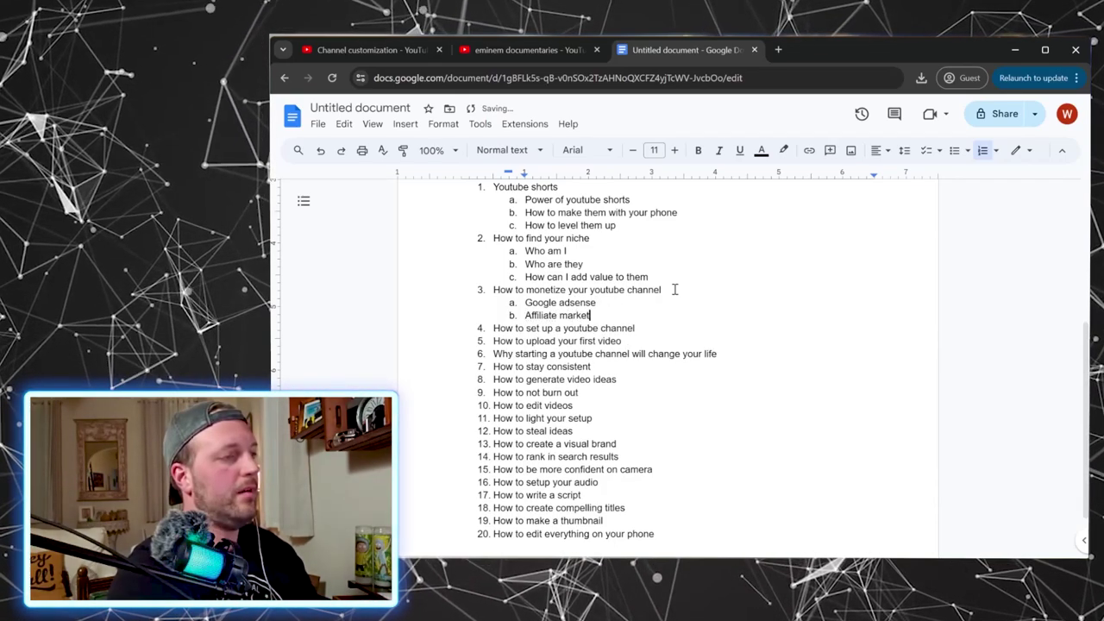
type("ing")
- Add "Funnels" and "Other methods" as the third and fourth sub-items under "How to monetize your youtube channel"
key("Return")
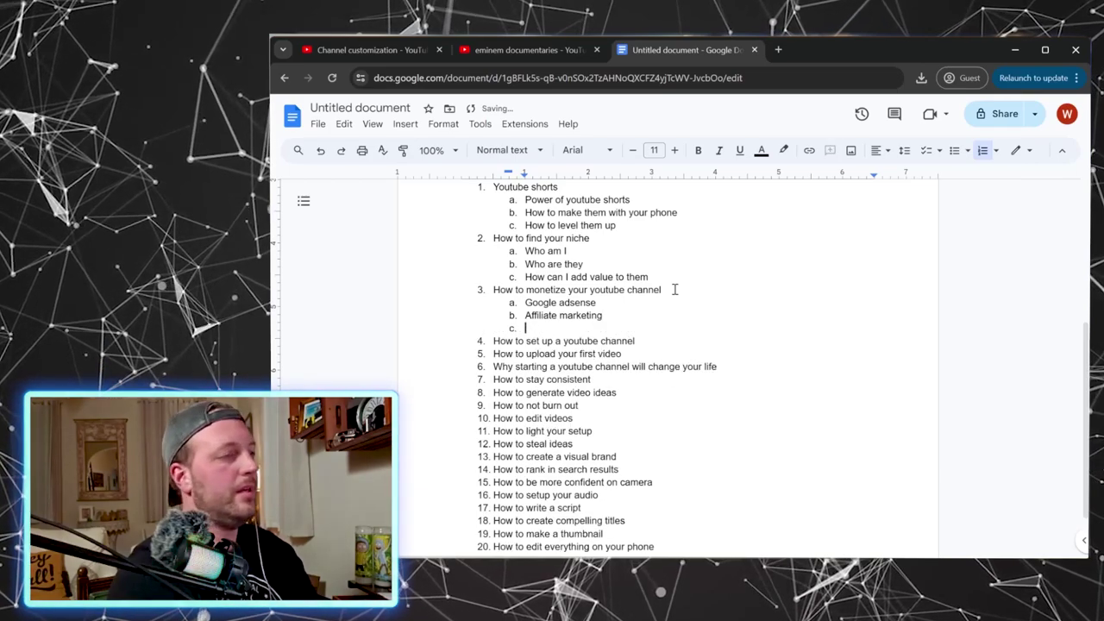
type("Funnels")
key("Return")
type("Other metho")
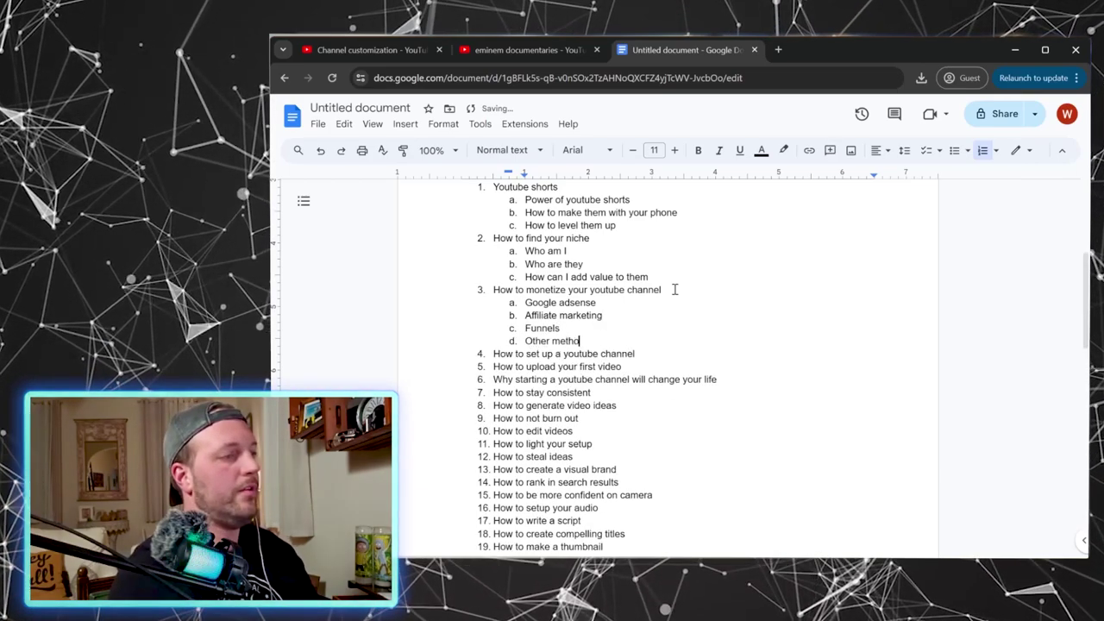
type("ds")
- Add "sponsorships" as a further indented item under "Other methods"
key("Return")
key("Tab")
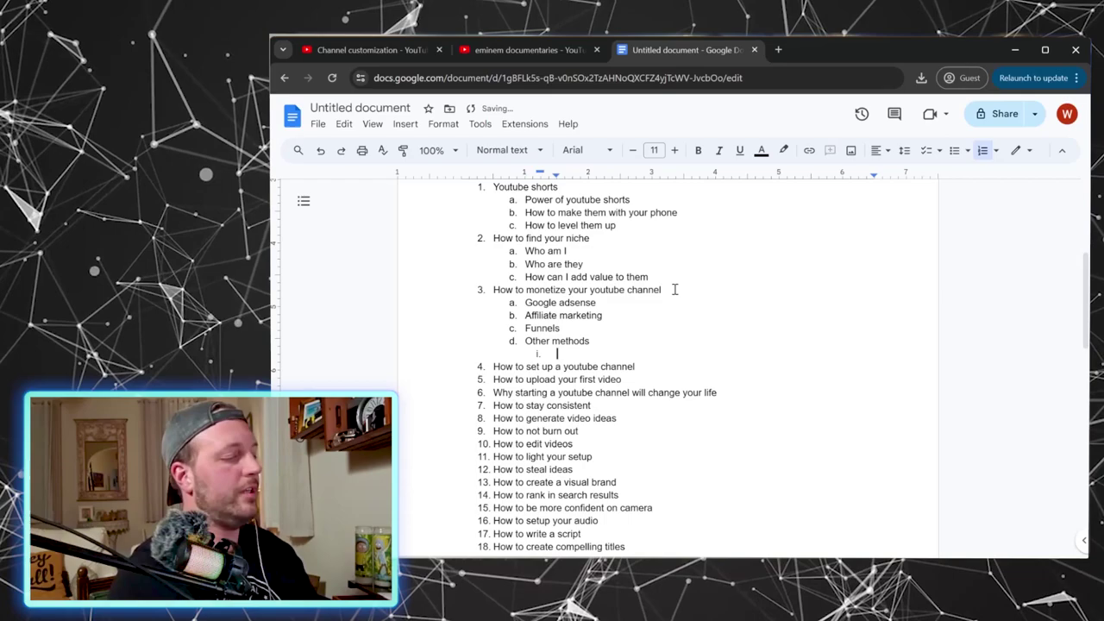
type("sponsorships")
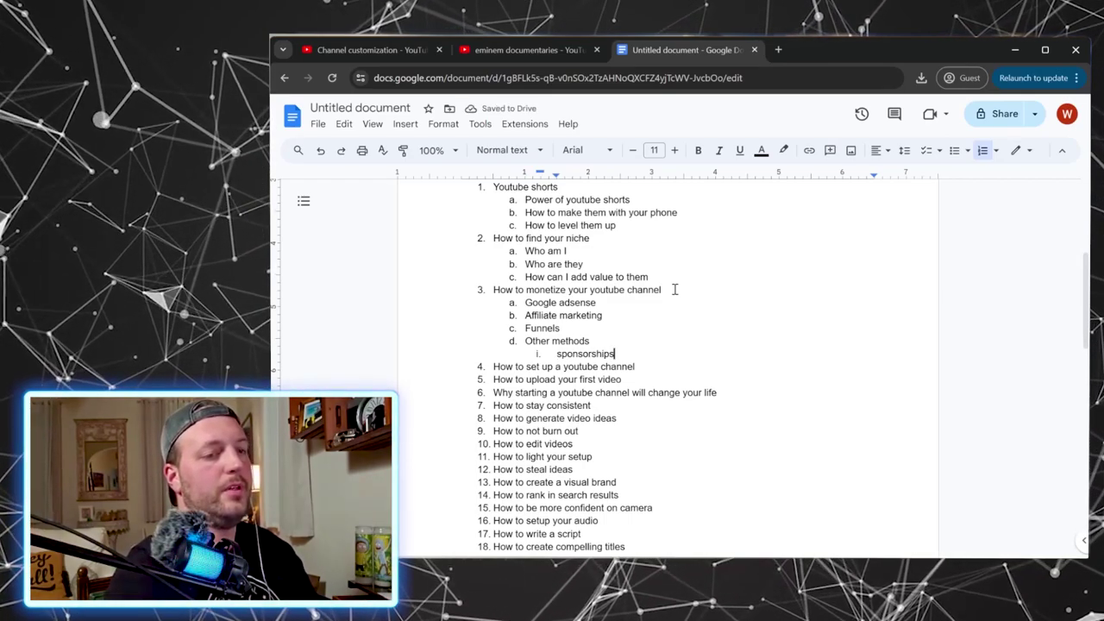
- Add "Setting things up" as an indented sub-item under "How to set up a youtube channel"
left_click(647, 370)
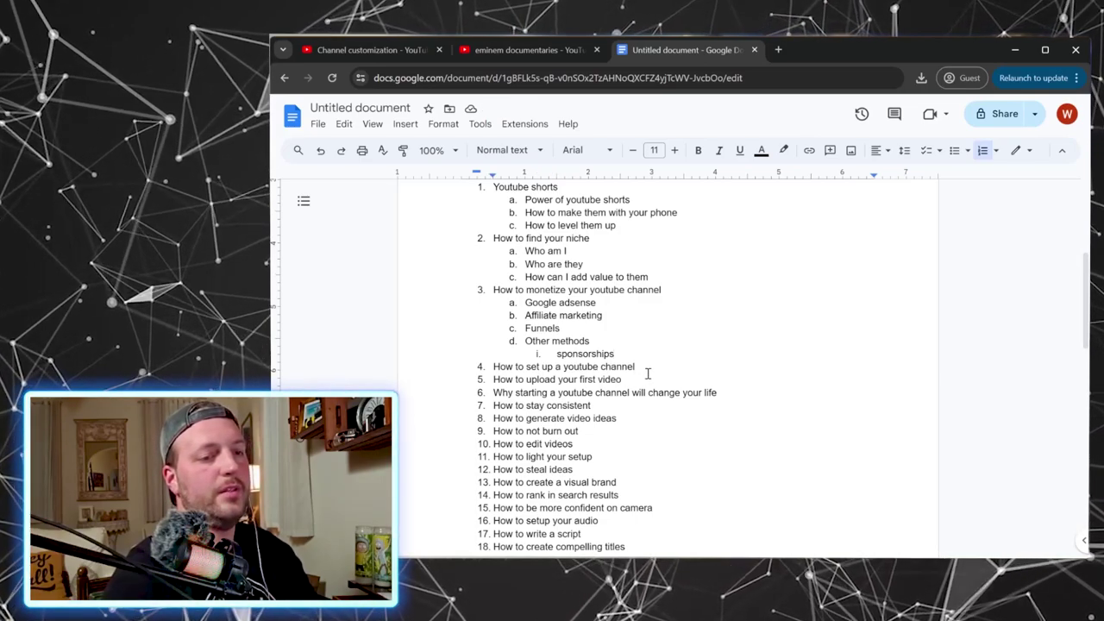
key("Return")
key("Tab")
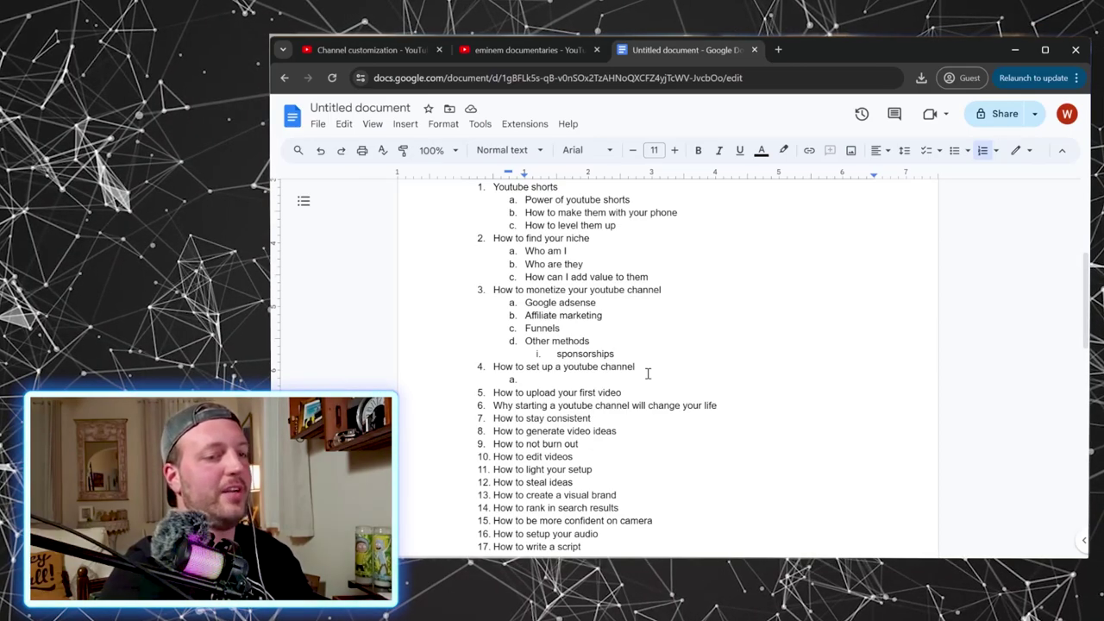
type("Setting ")
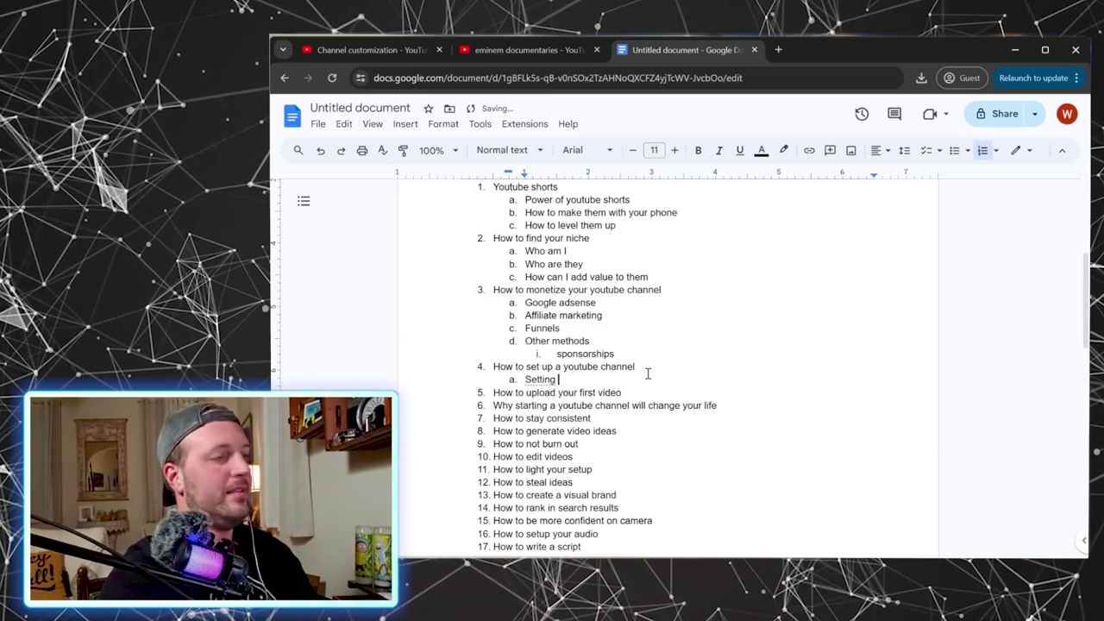
type("things up")
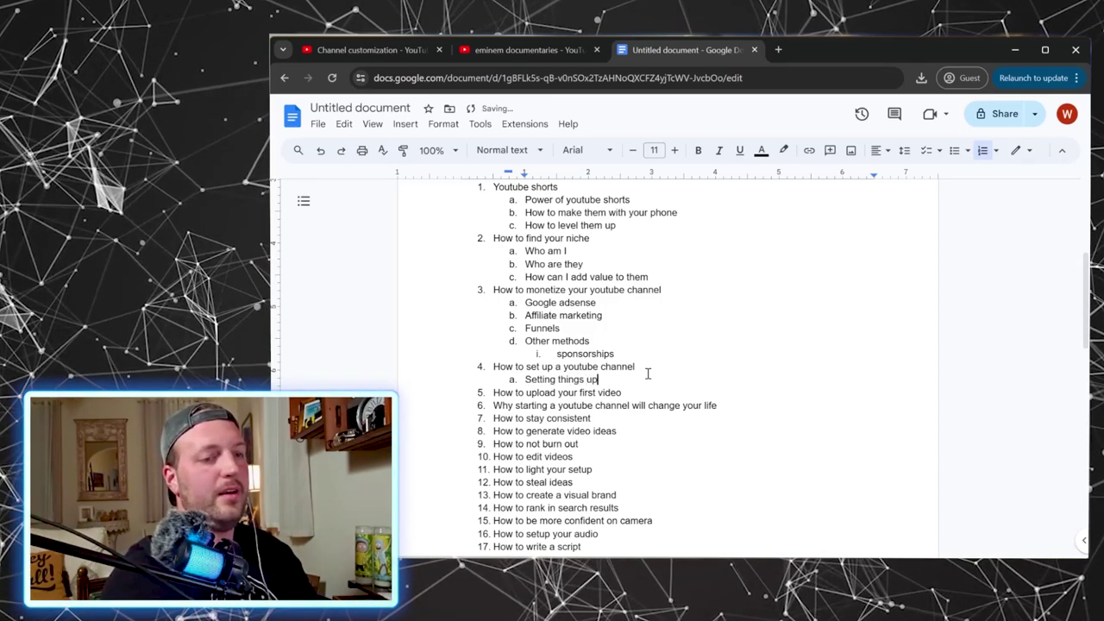
- Add "Channel banner" and "Other details" as the second and third sub-items under "How to set up a youtube channel"
key("Return")
type("Channel banner")
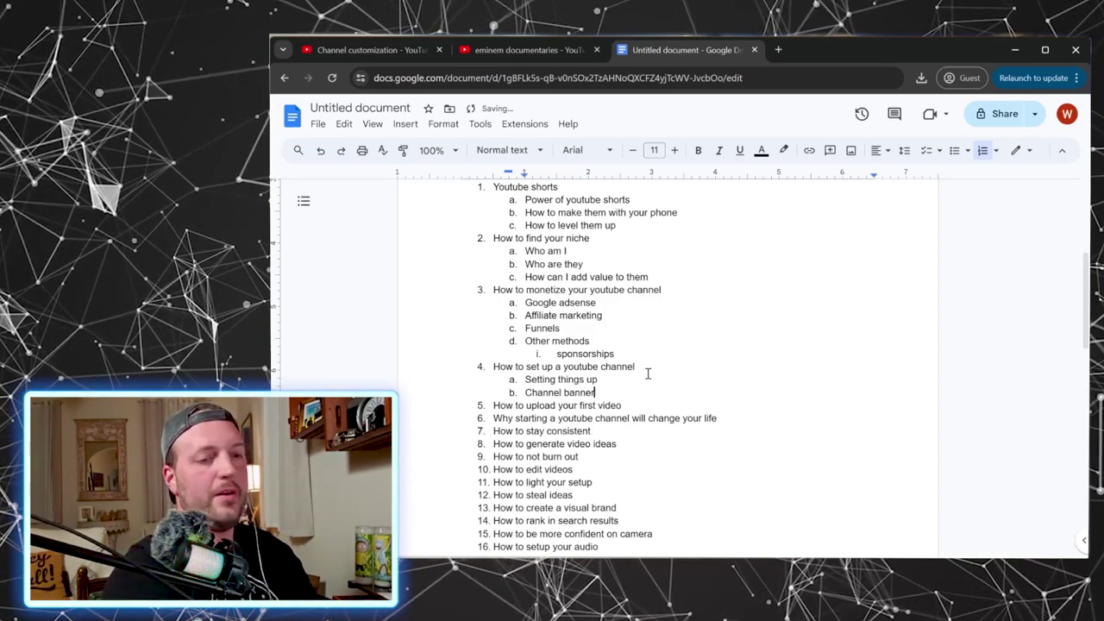
key("Return")
type("Other ")
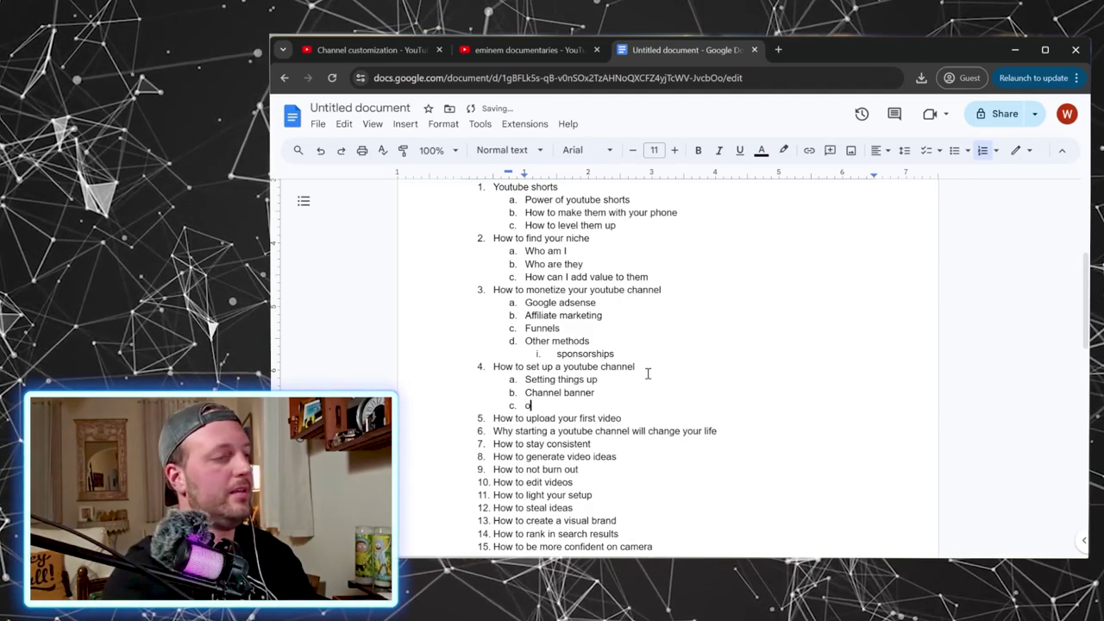
type("details")
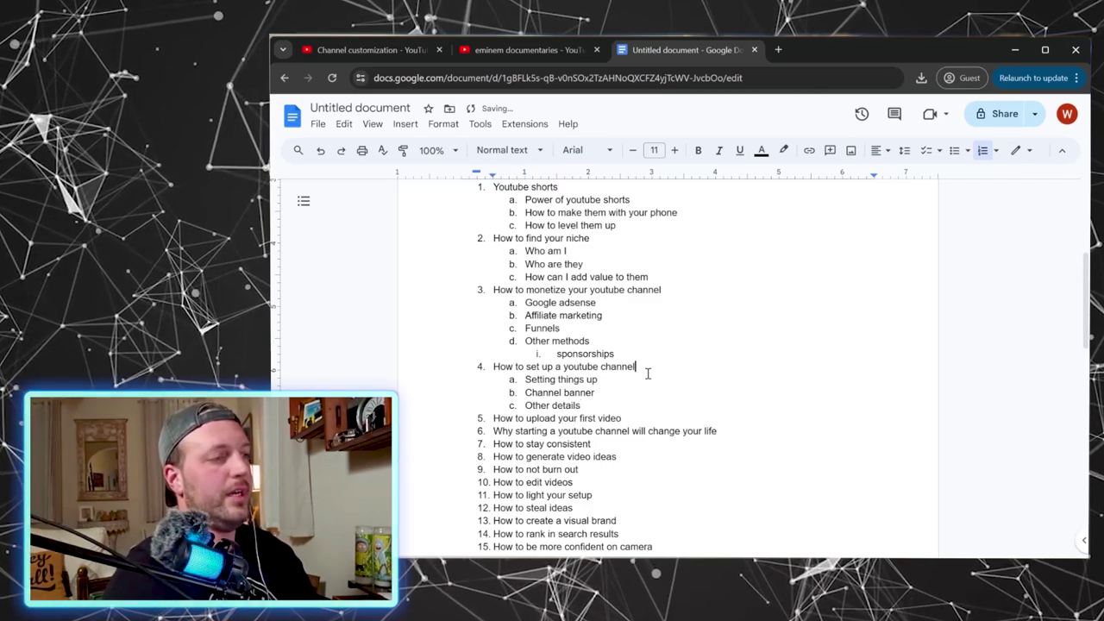
- Add "Make a new gmail account" as a further indented item under "Setting things up"
left_click(642, 379)
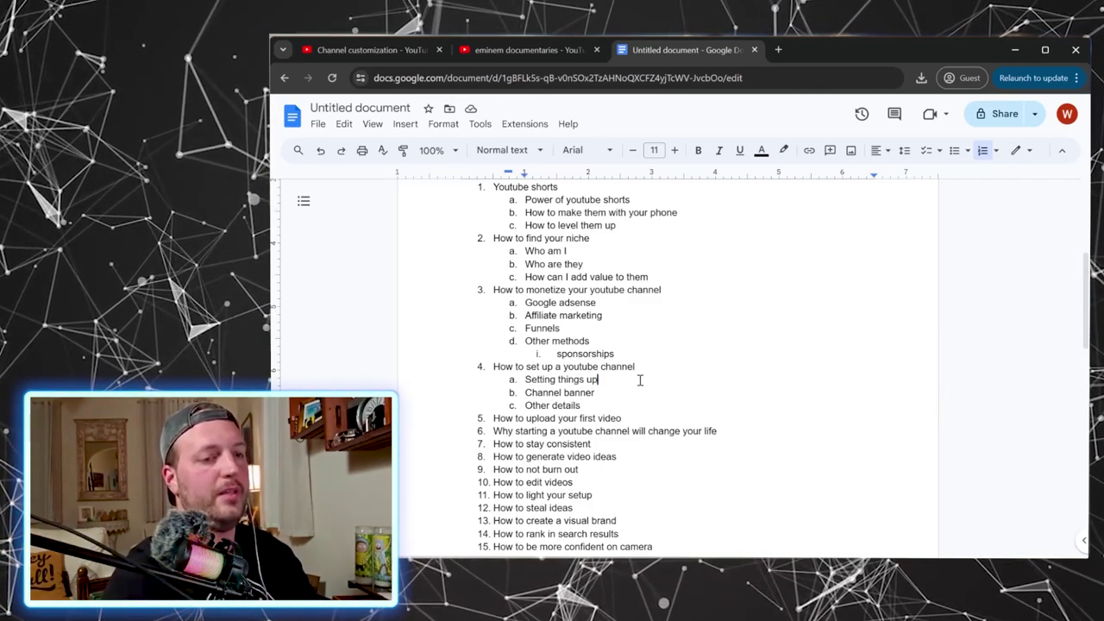
key("Return")
key("Tab")
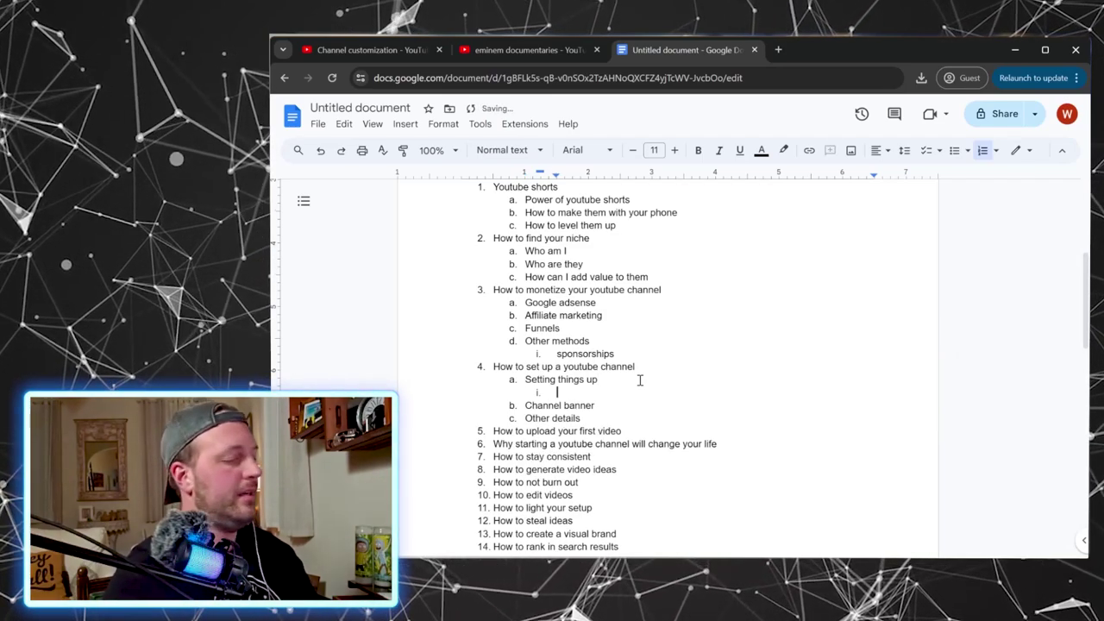
type("Make a ")
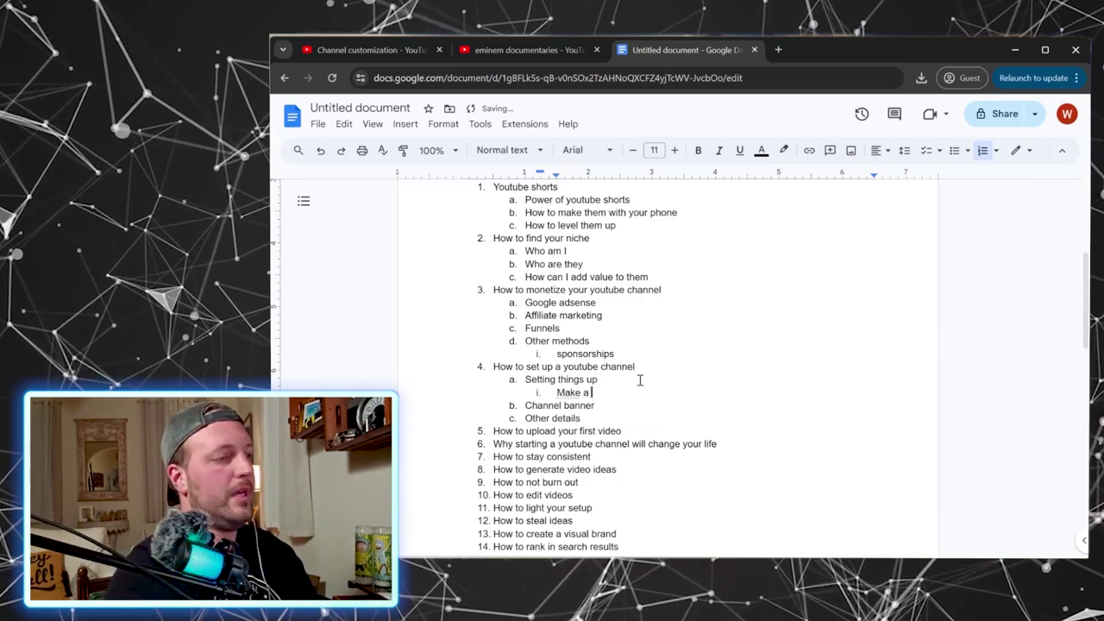
type("new gmail ac")
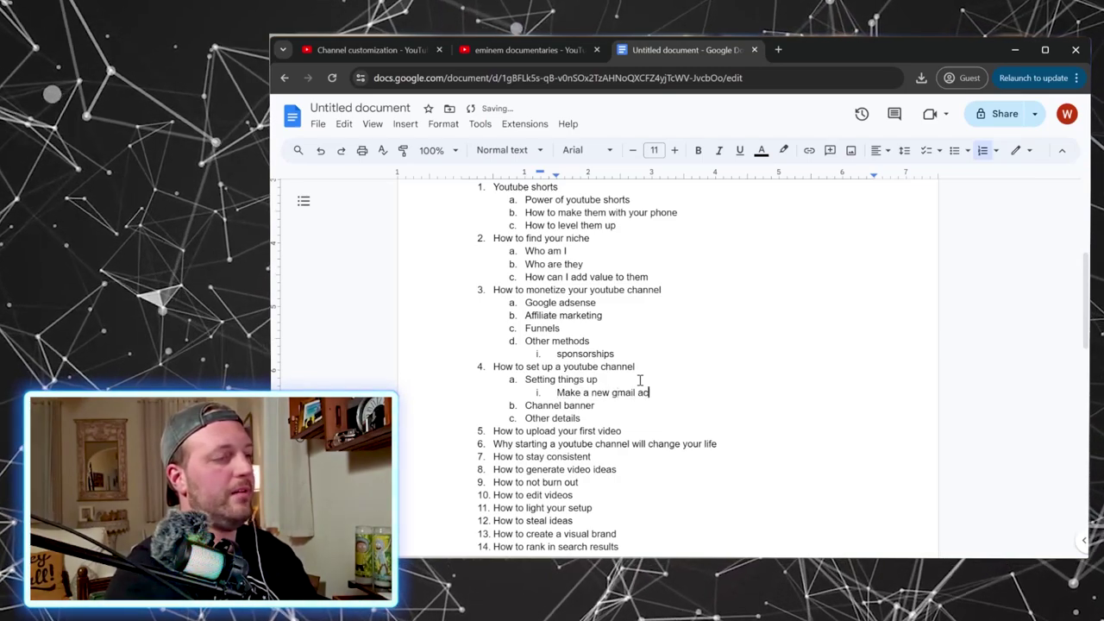
type("coun")
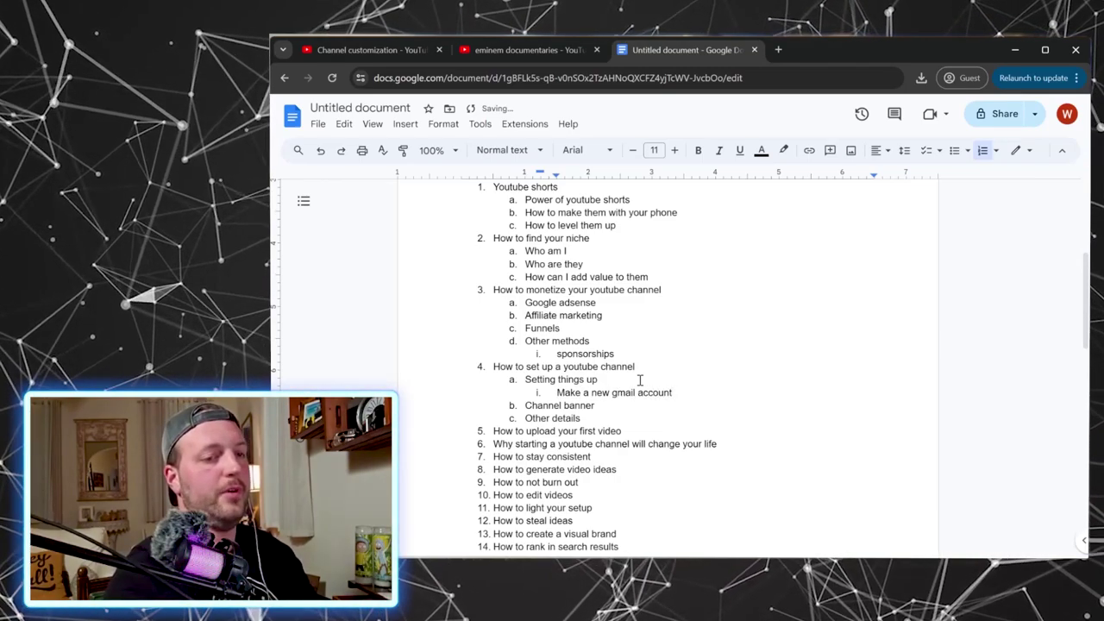
type("t")
- Add "Gmail = google = youtube" as the second item under "Setting things up"
key("Return")
type("gmail")
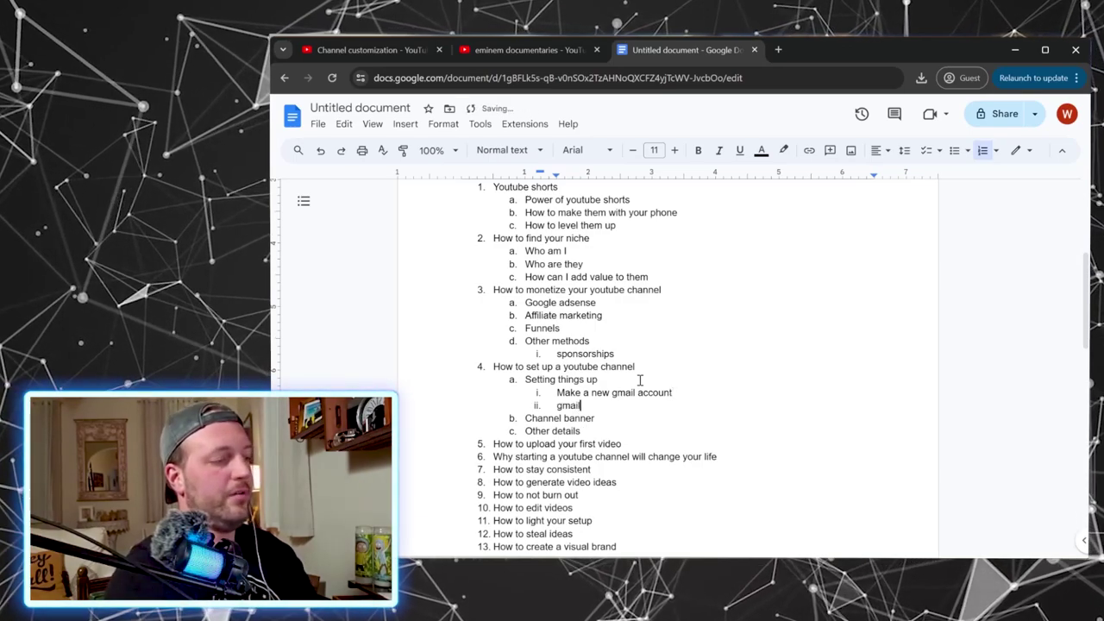
type(" = ")
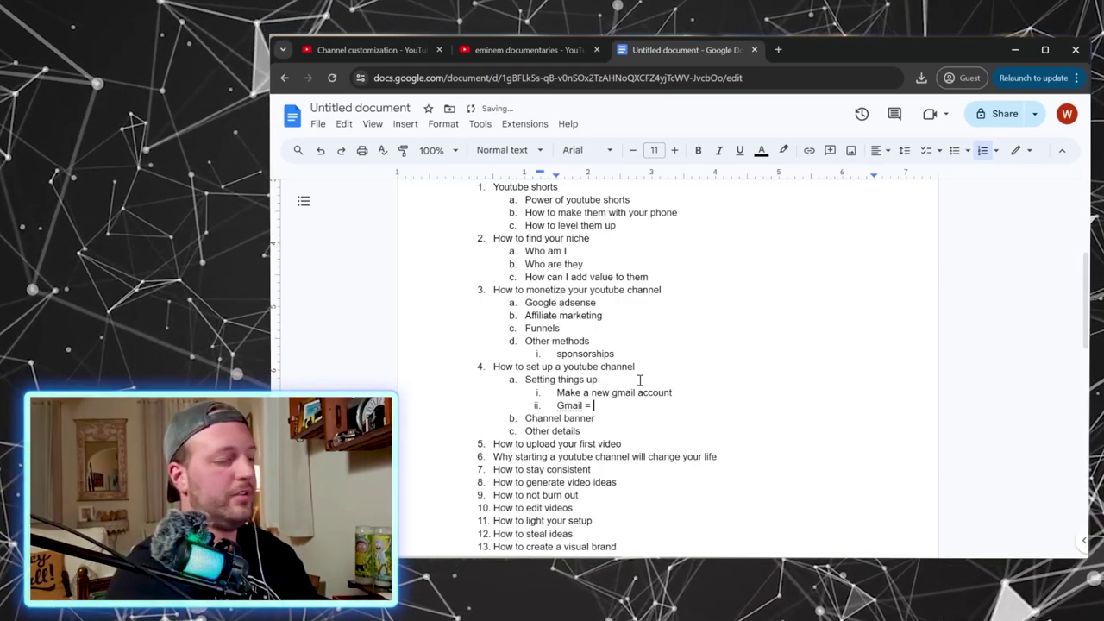
type("google = ")
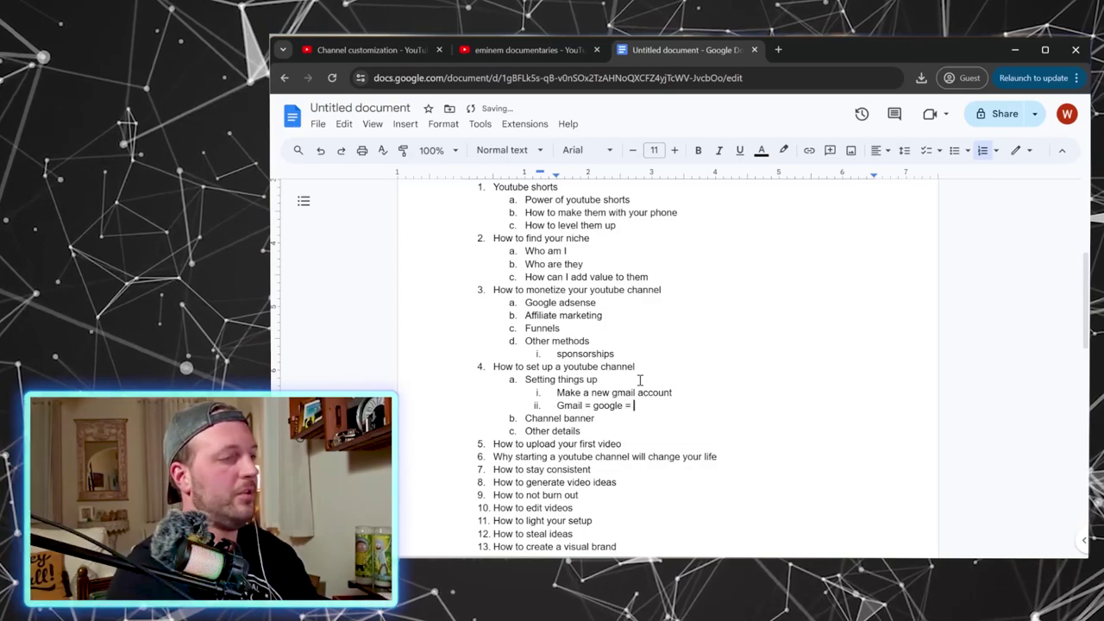
type("youtube")
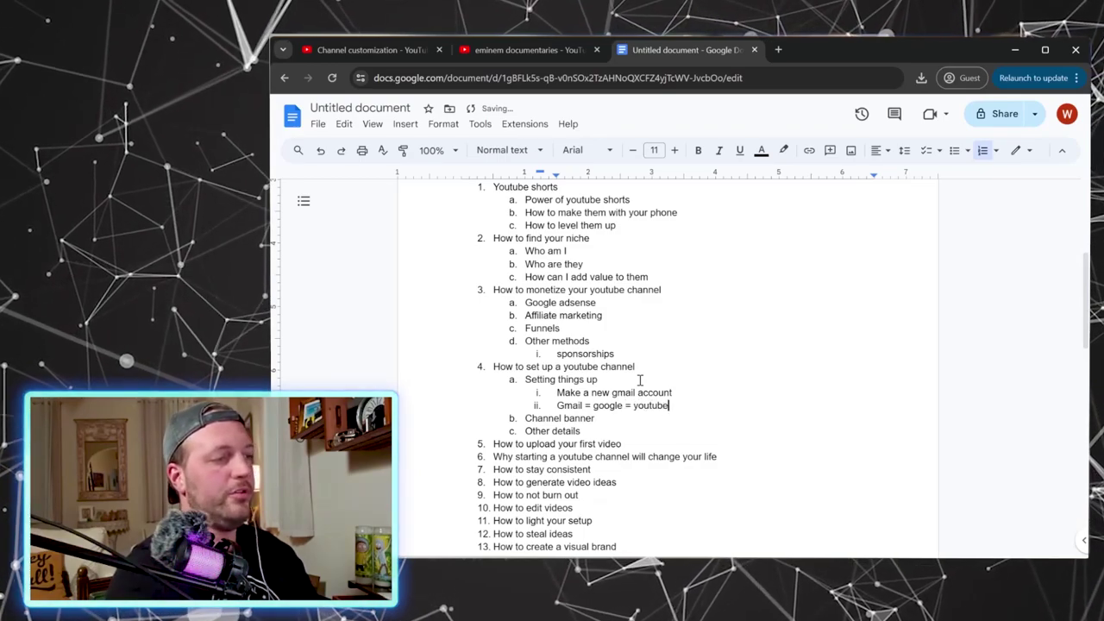
- Add "Canva" and "Free account" as further indented items under "Channel banner"
left_click(634, 422)
key("Return")
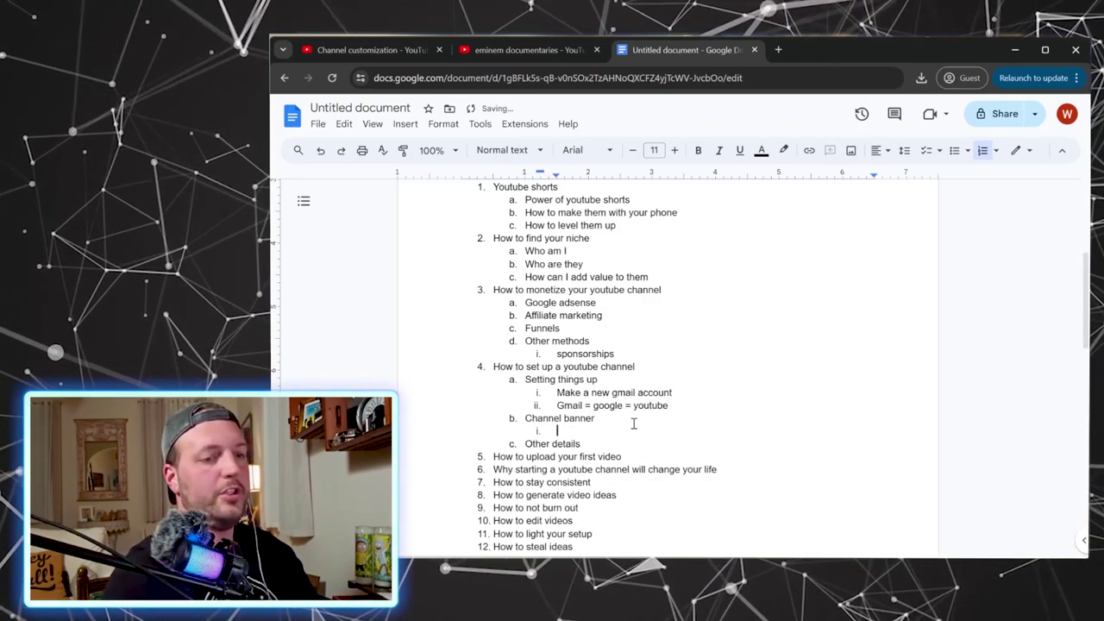
key("Tab")
type("canva")
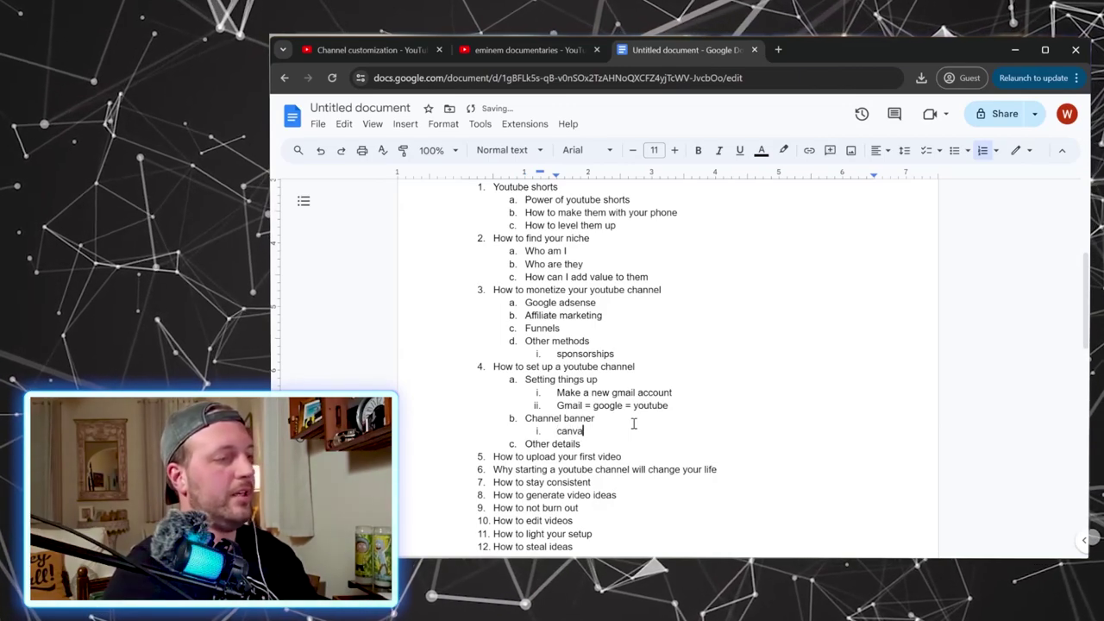
key("Return")
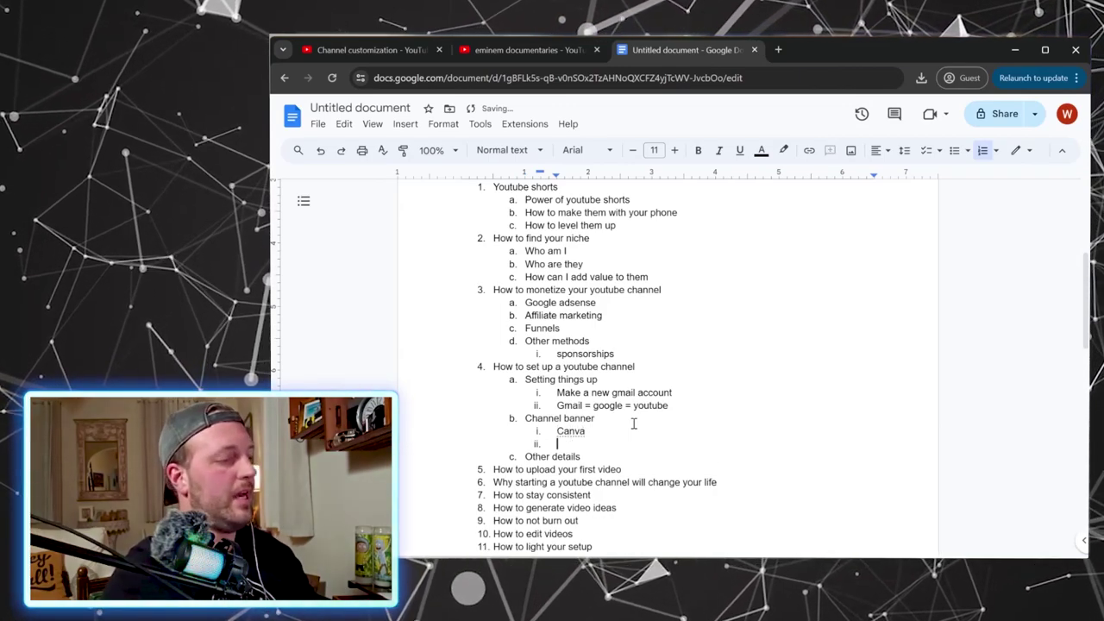
type("free a")
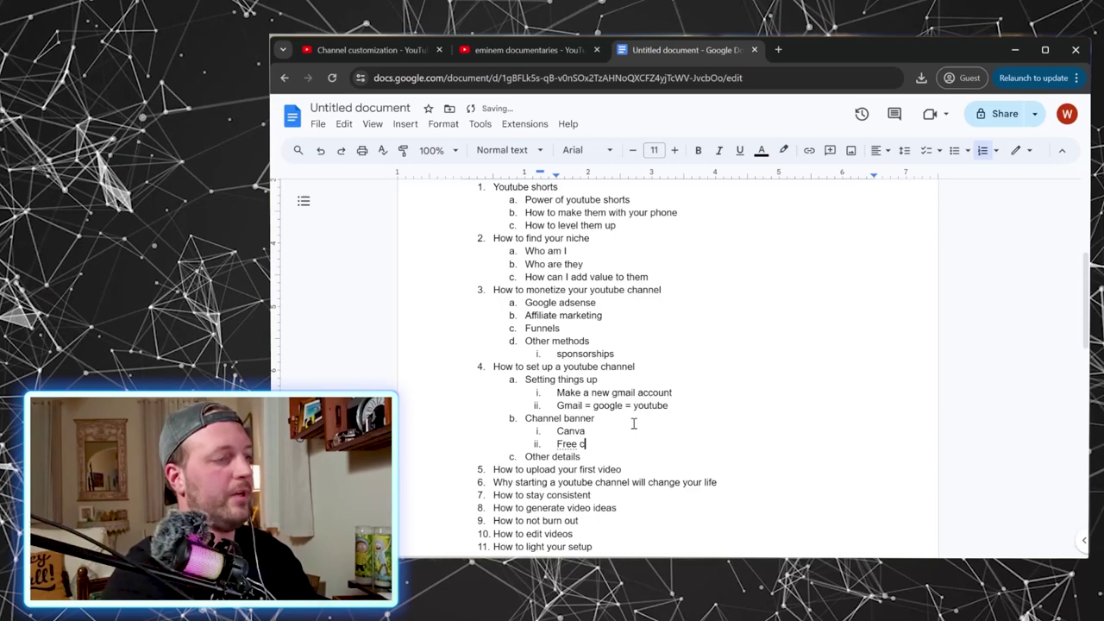
type("ccount")
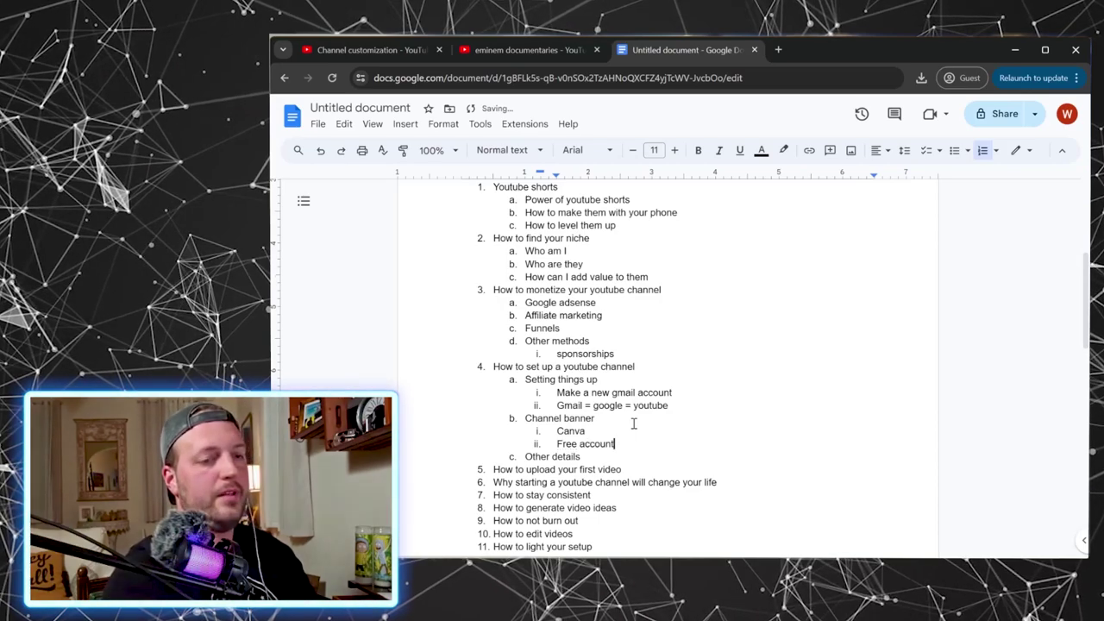
- Add "Use templates or make your own" as the third item under "Channel banner"
key("Return")
type("Use t")
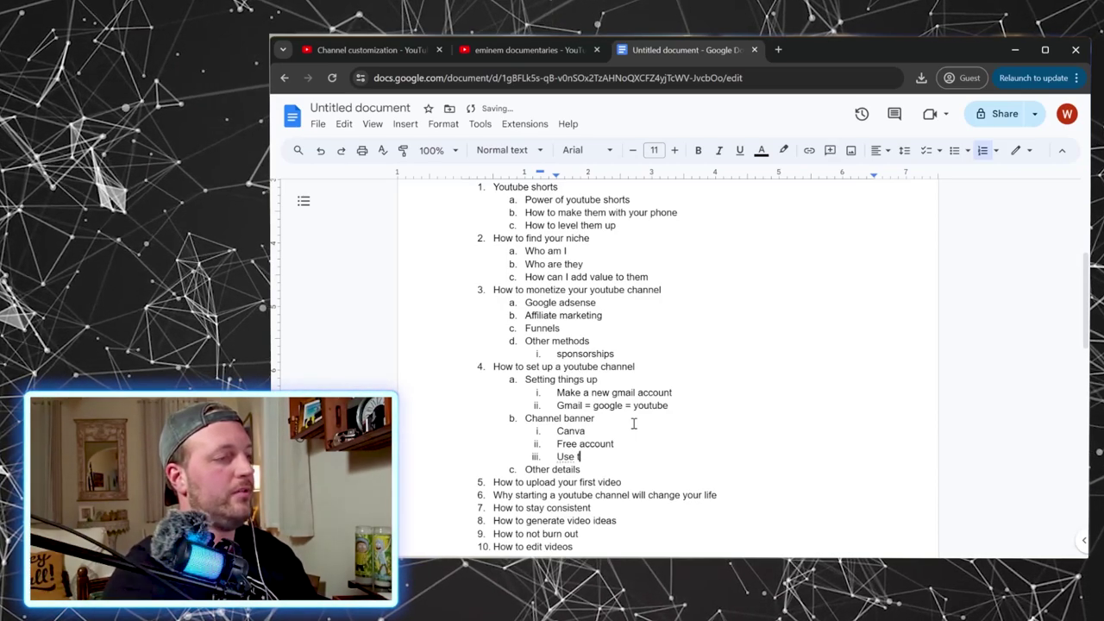
type("emplates or m")
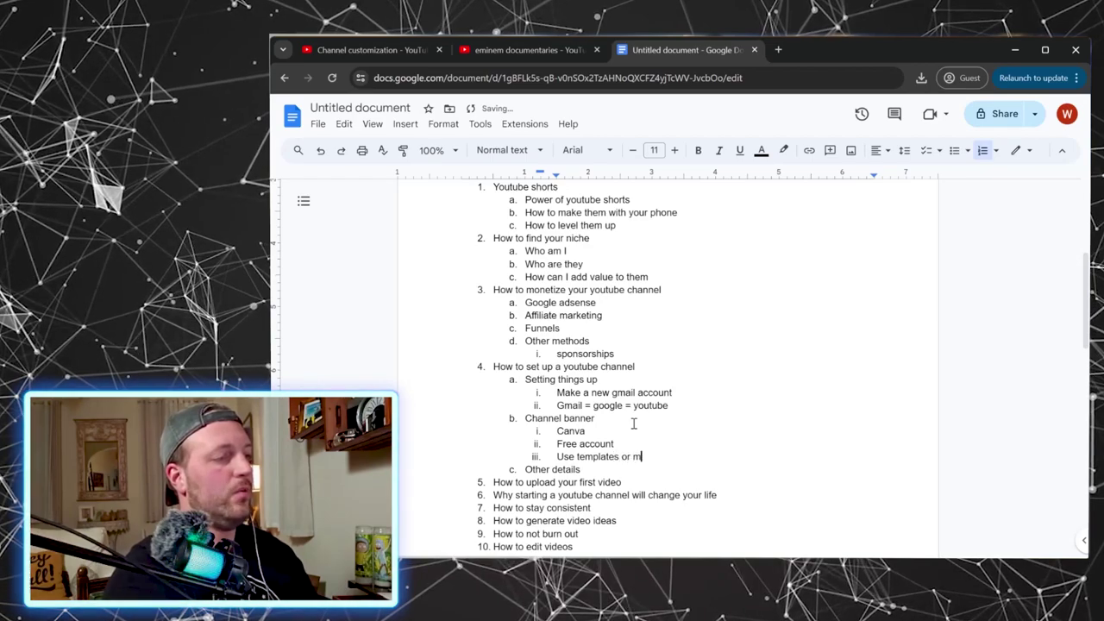
type("ake your own")
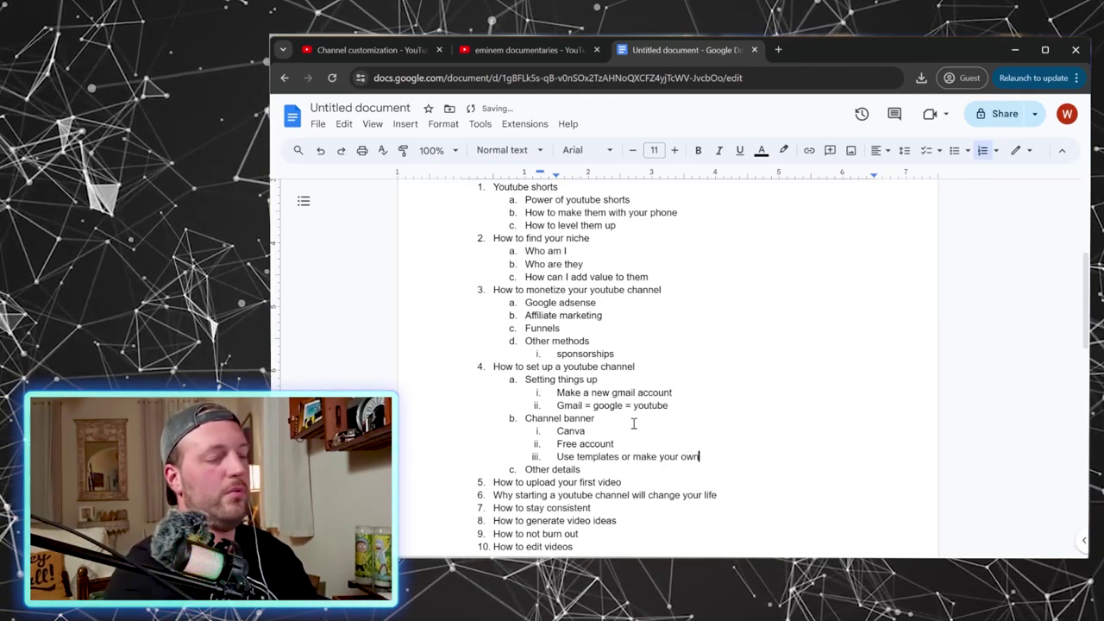
- Add "Channel settings" and "Customizations" as further indented items under "Other details"
scroll(644, 418, "down", 1)
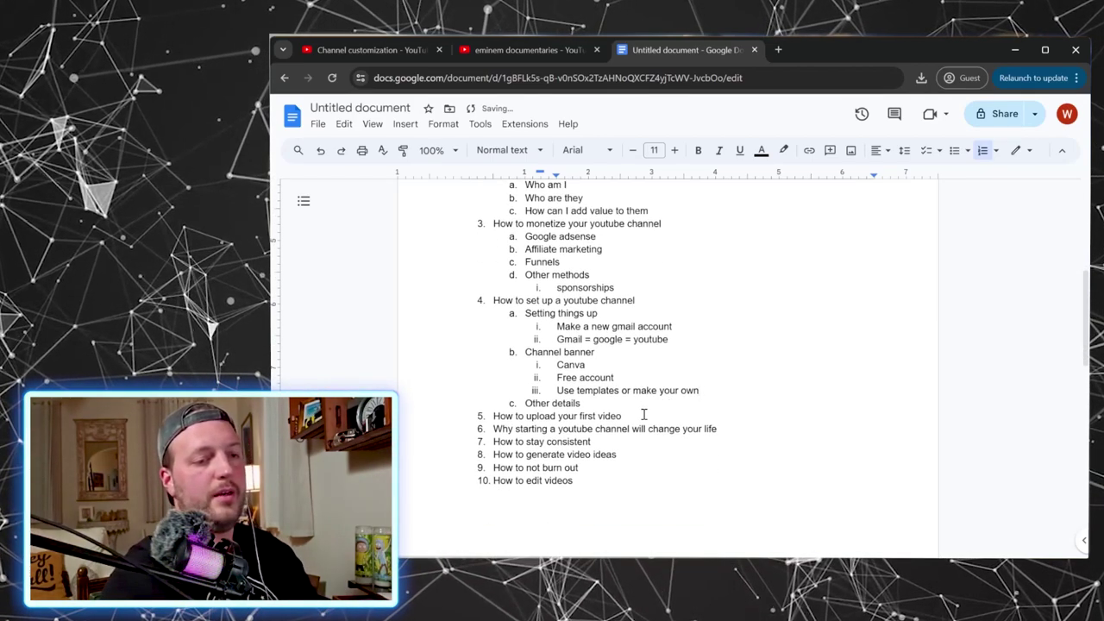
left_click(584, 403)
key("Return")
key("Tab")
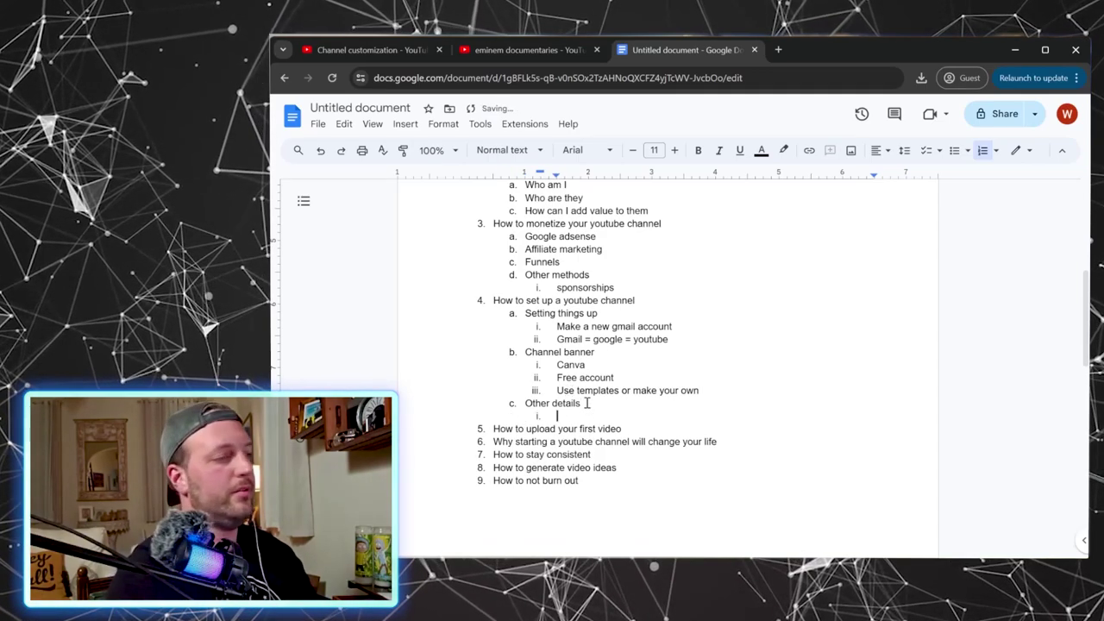
type("Channel setti")
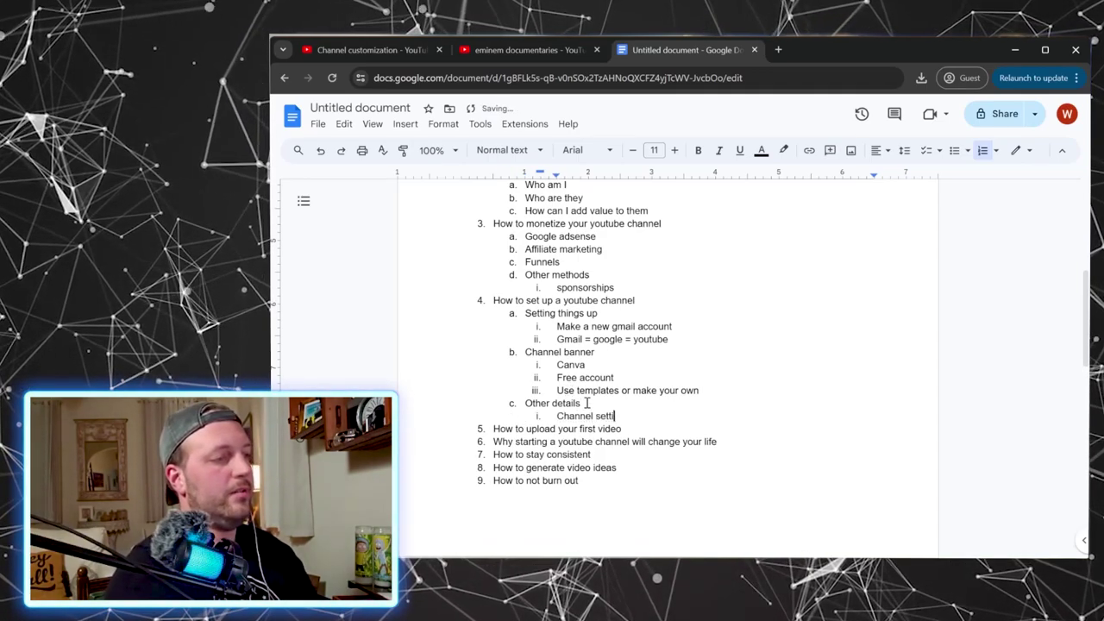
type("ngs")
key("Return")
type("custo")
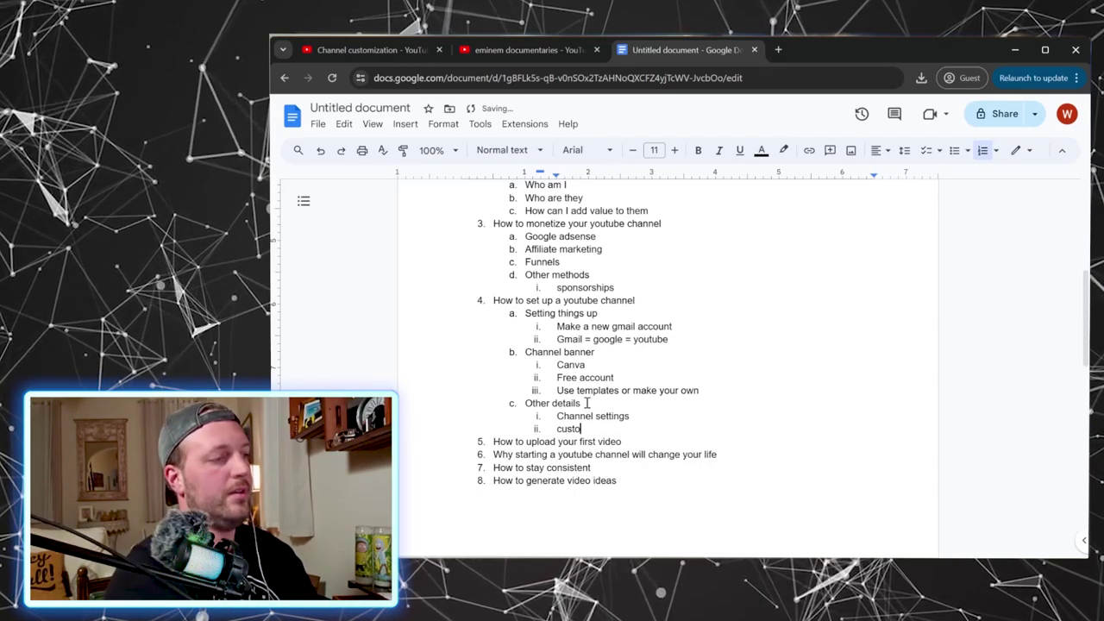
type("mizatio")
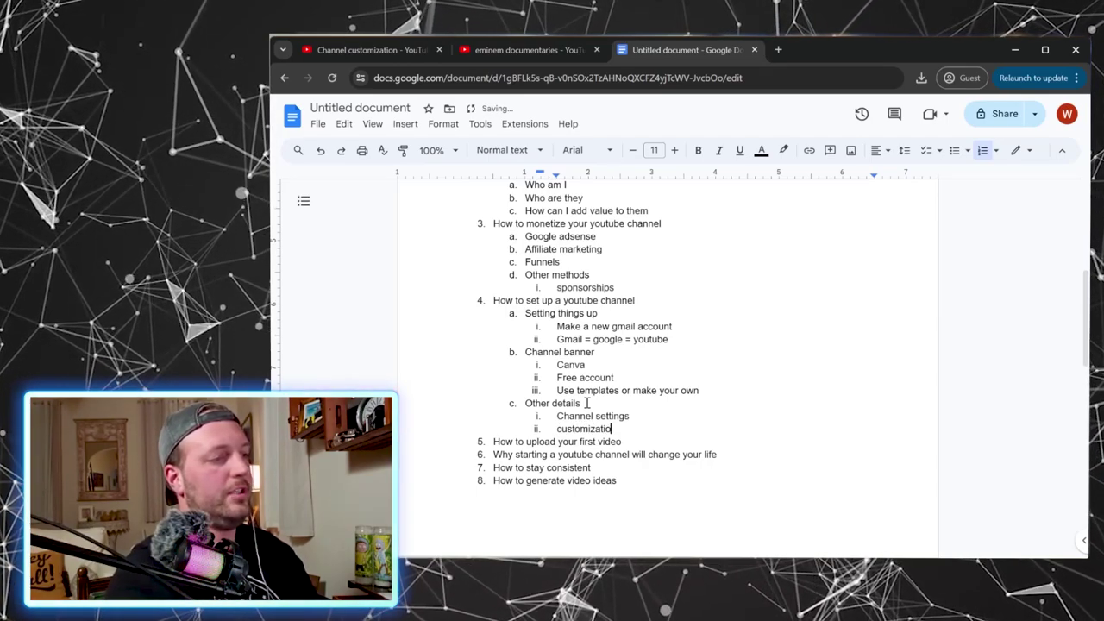
type("ns")
- Add "Upload your banner and first video" as the third item under "Other details"
key("Return")
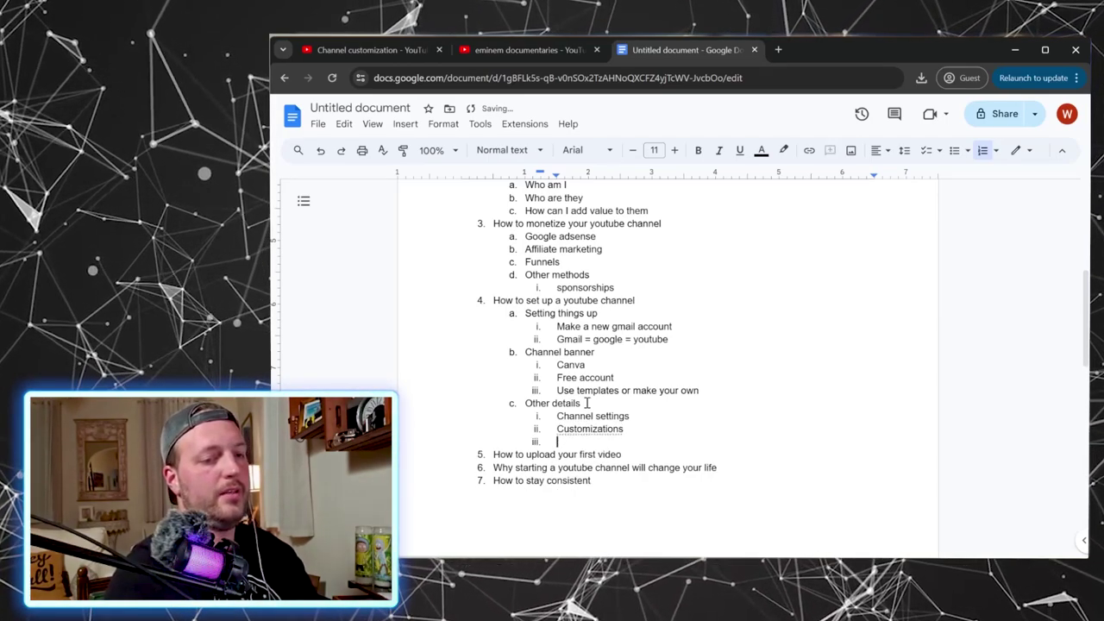
type("uplaad ")
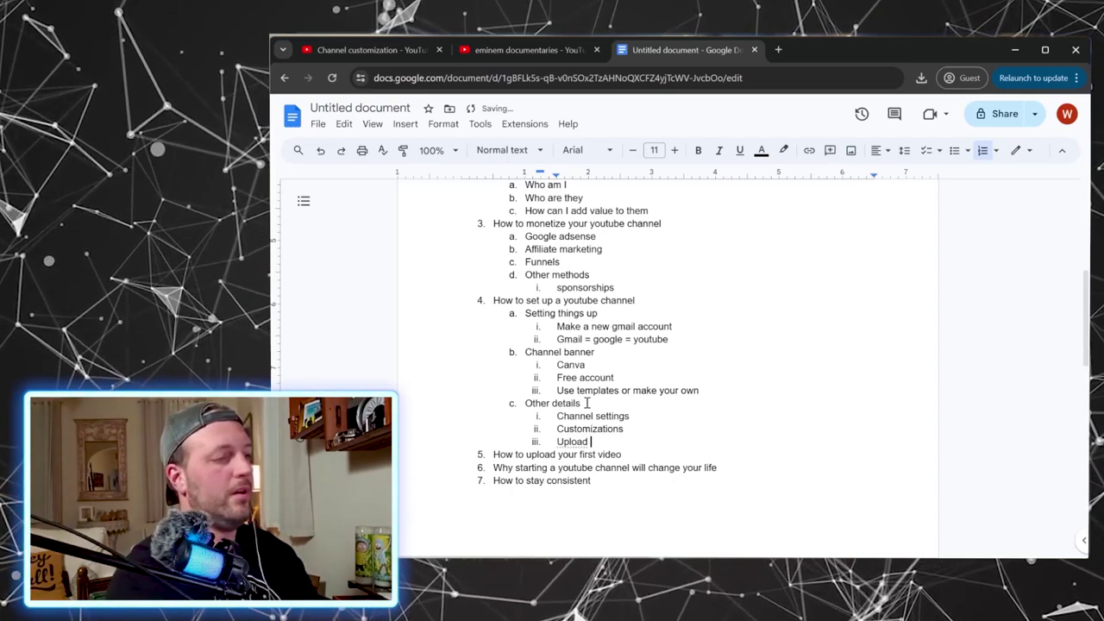
type("your banner and t")
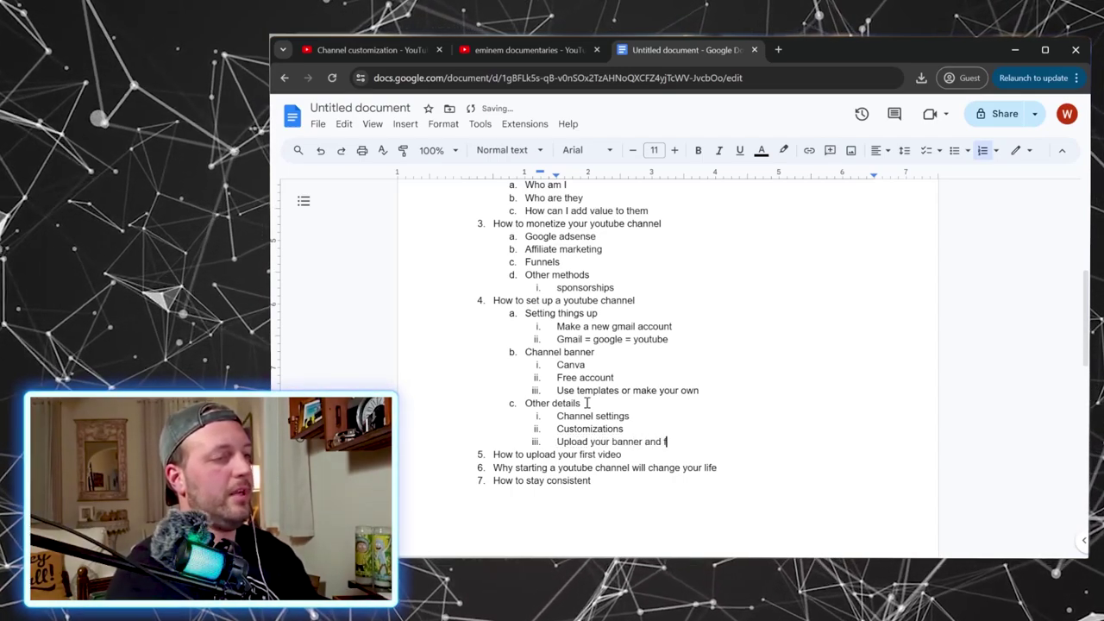
type("irst v")
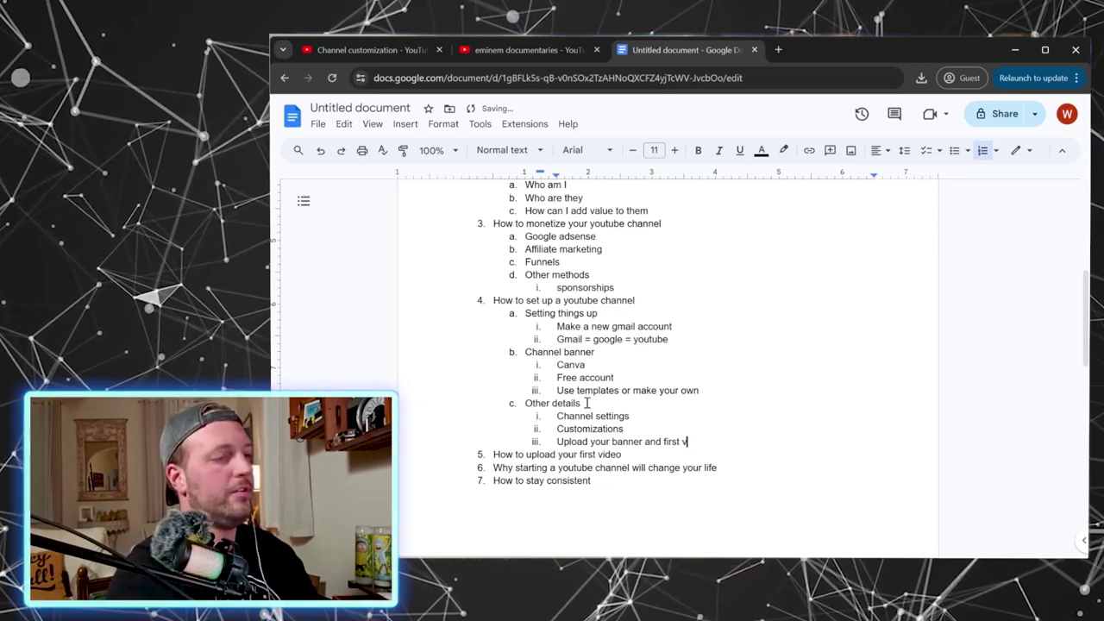
type("ideo")
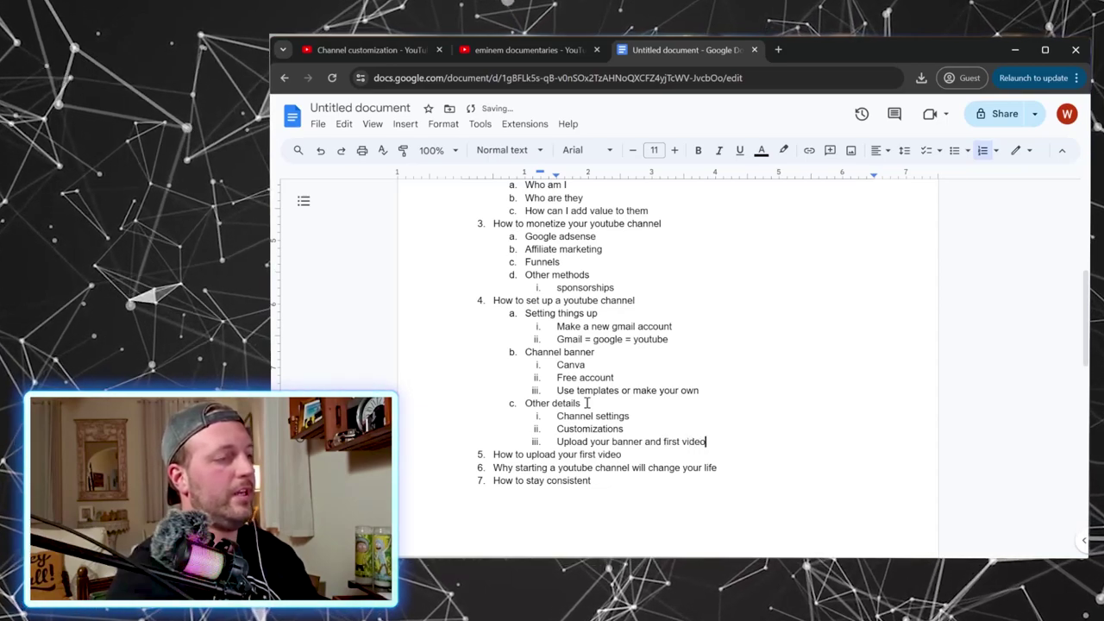
- Add "What are your skills and experiences" as a further indented item under "Who am I" in the niche subtopic
left_click(643, 458)
scroll(676, 457, "down", 1)
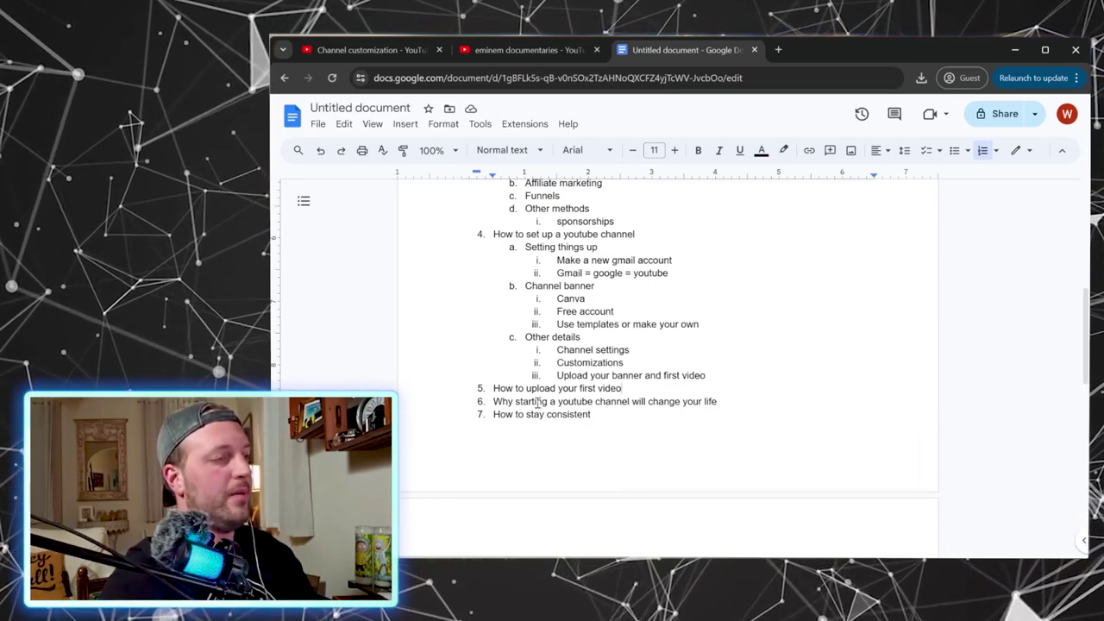
scroll(557, 367, "down", 2)
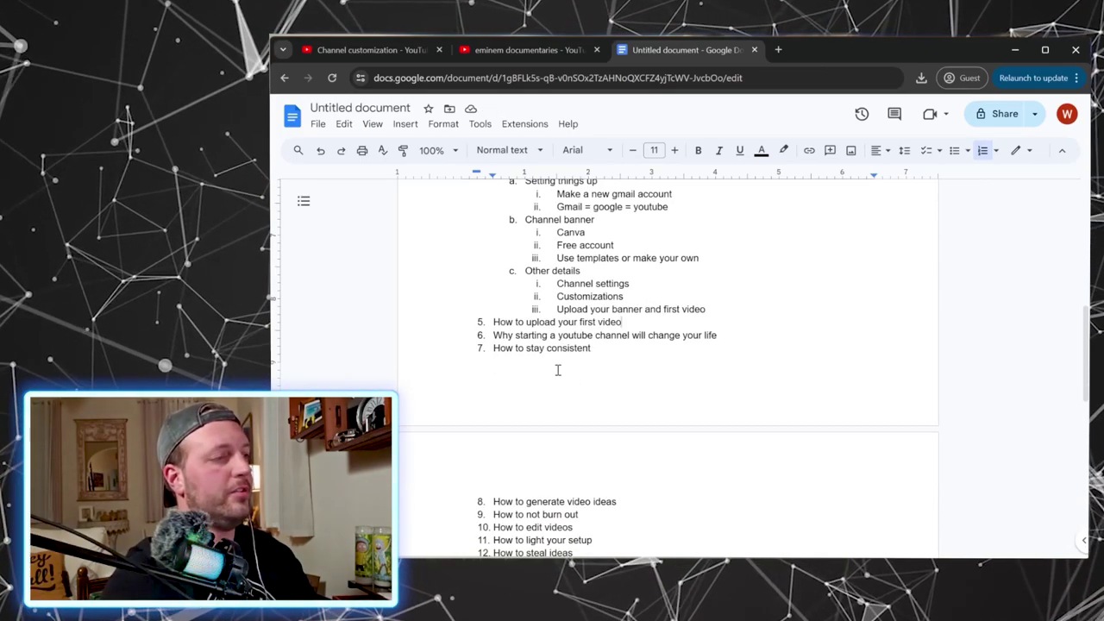
scroll(587, 397, "down", 1)
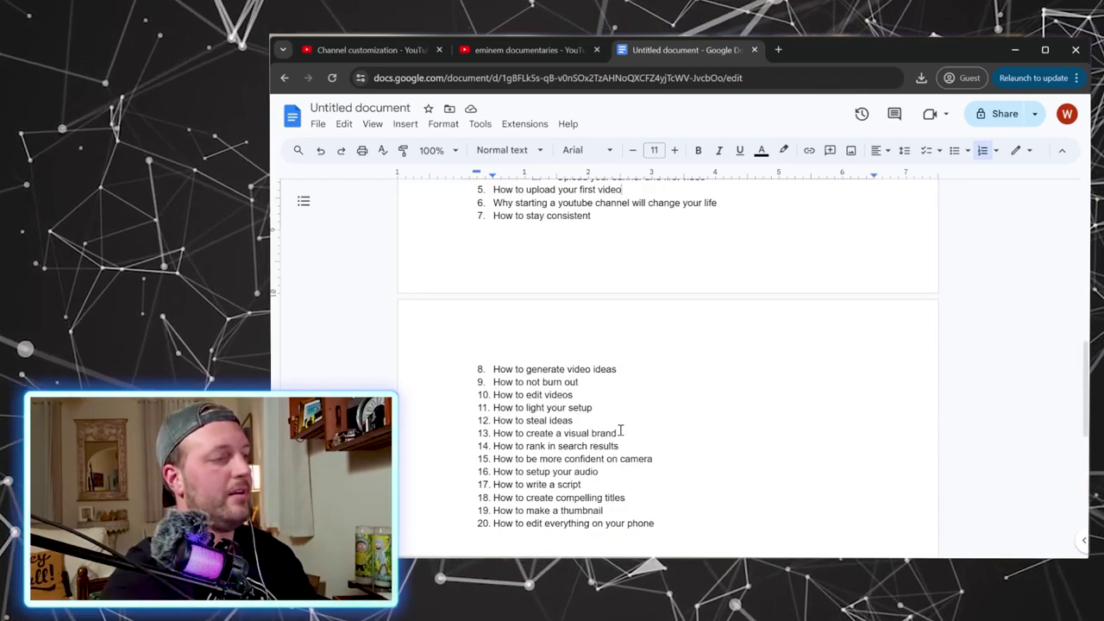
scroll(608, 466, "up", 5)
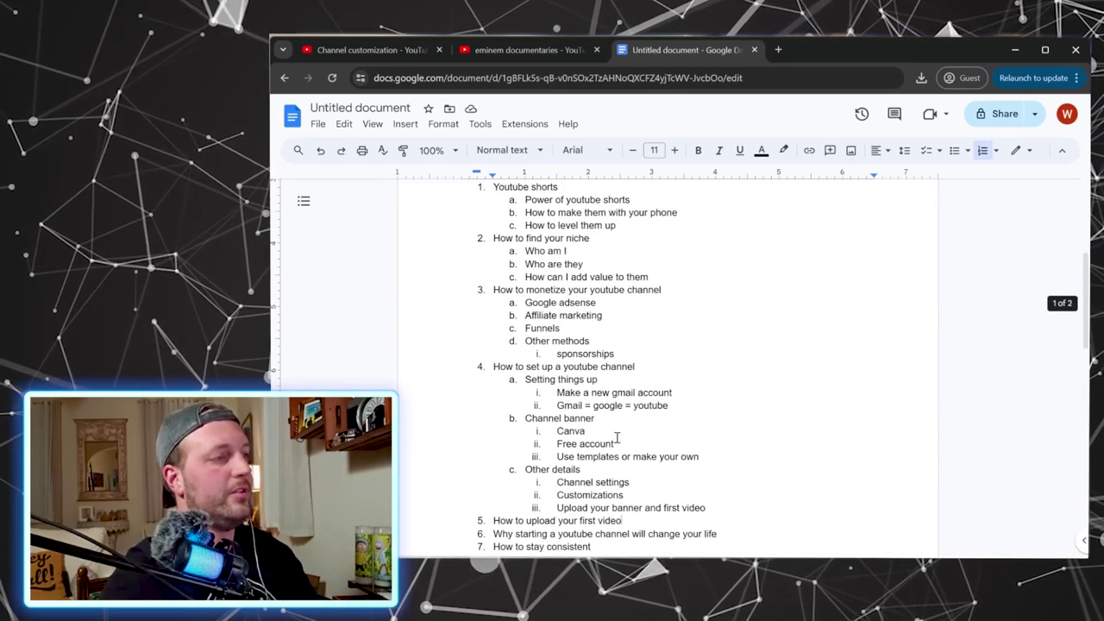
scroll(602, 434, "up", 2)
left_click(584, 383)
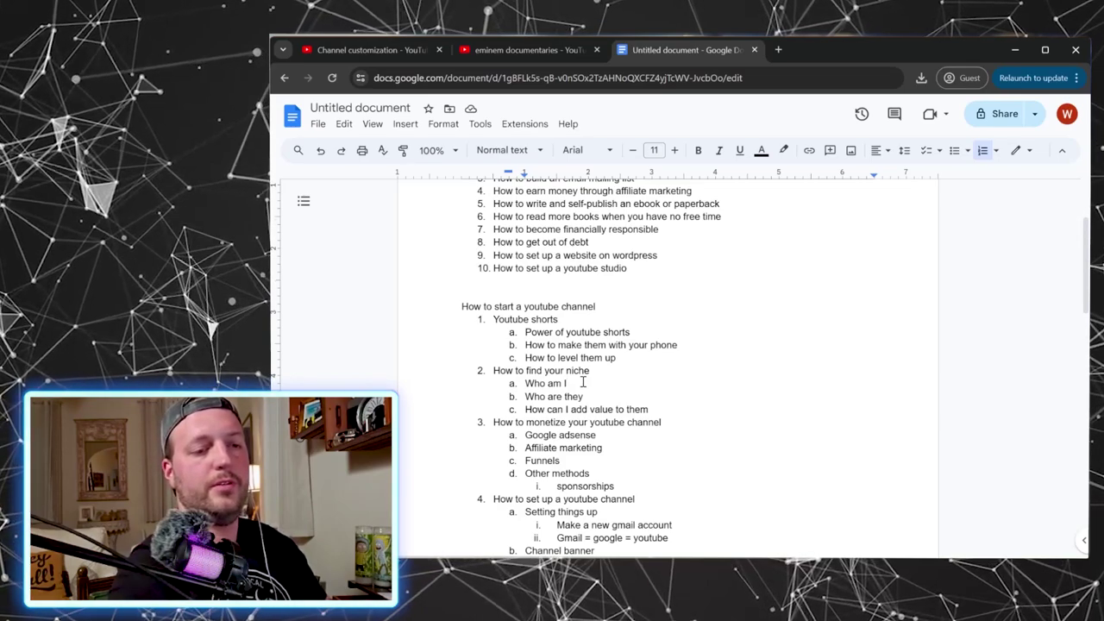
left_click(584, 382)
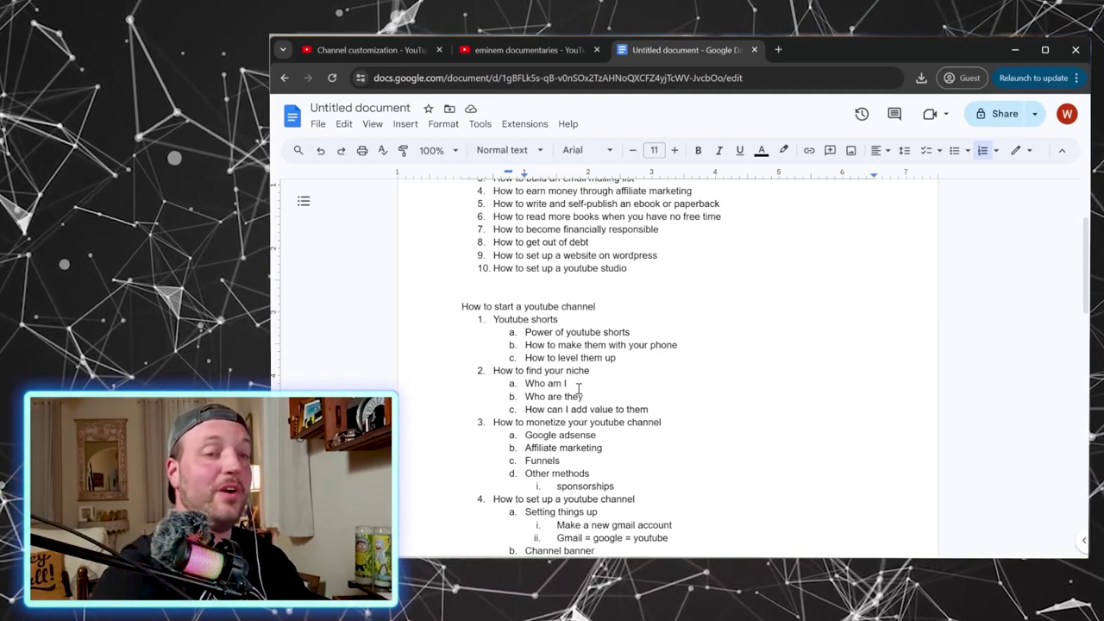
key("Return")
key("Tab")
type("What are")
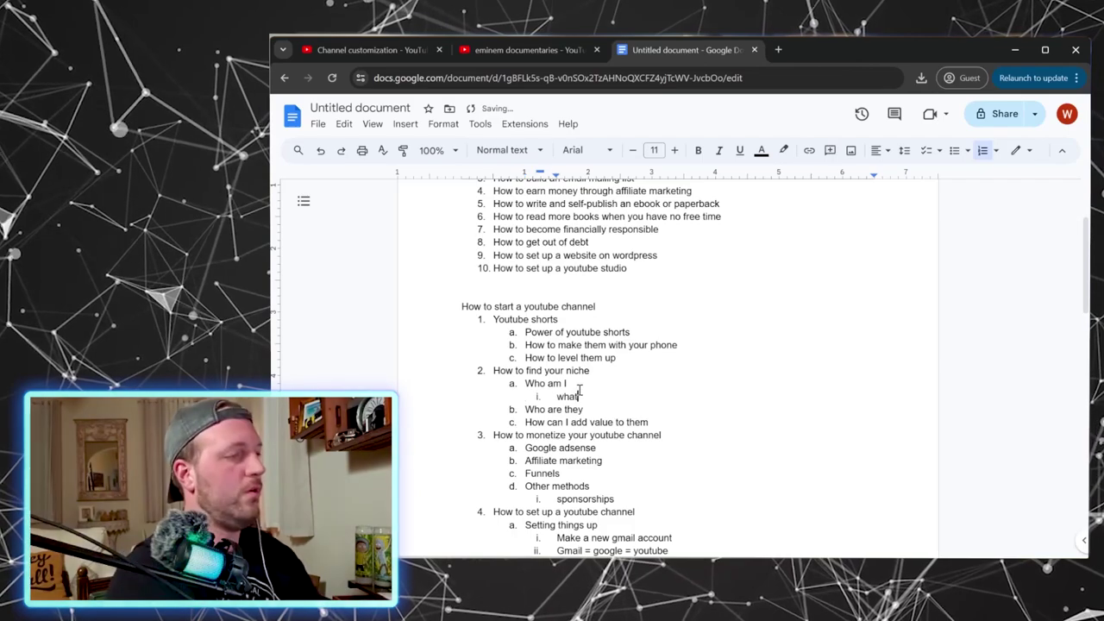
type(" your skills ")
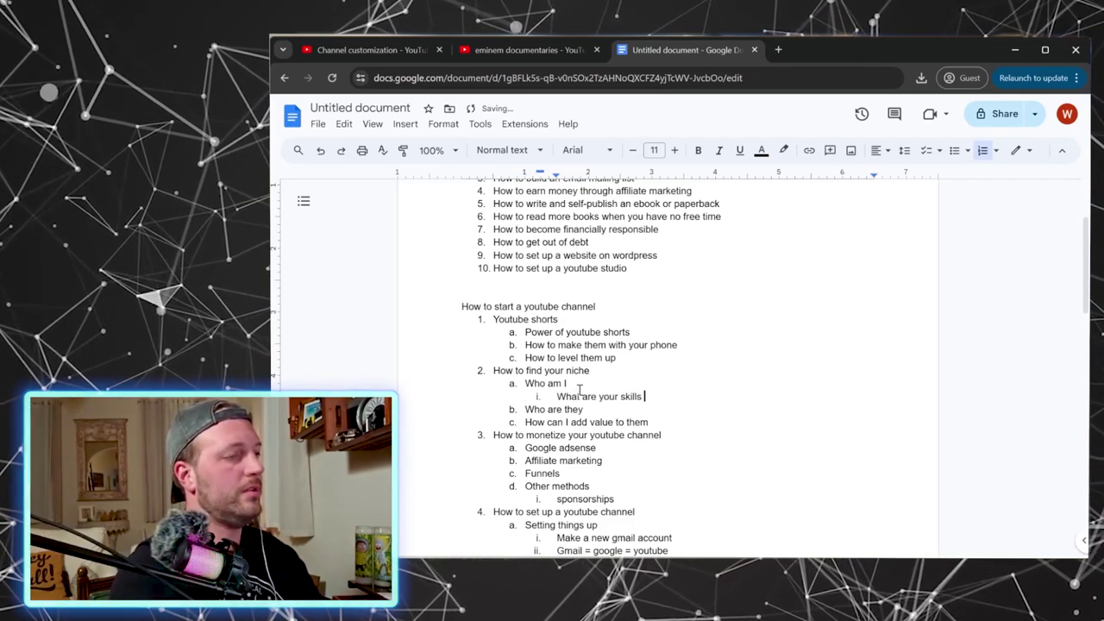
type("and experiences")
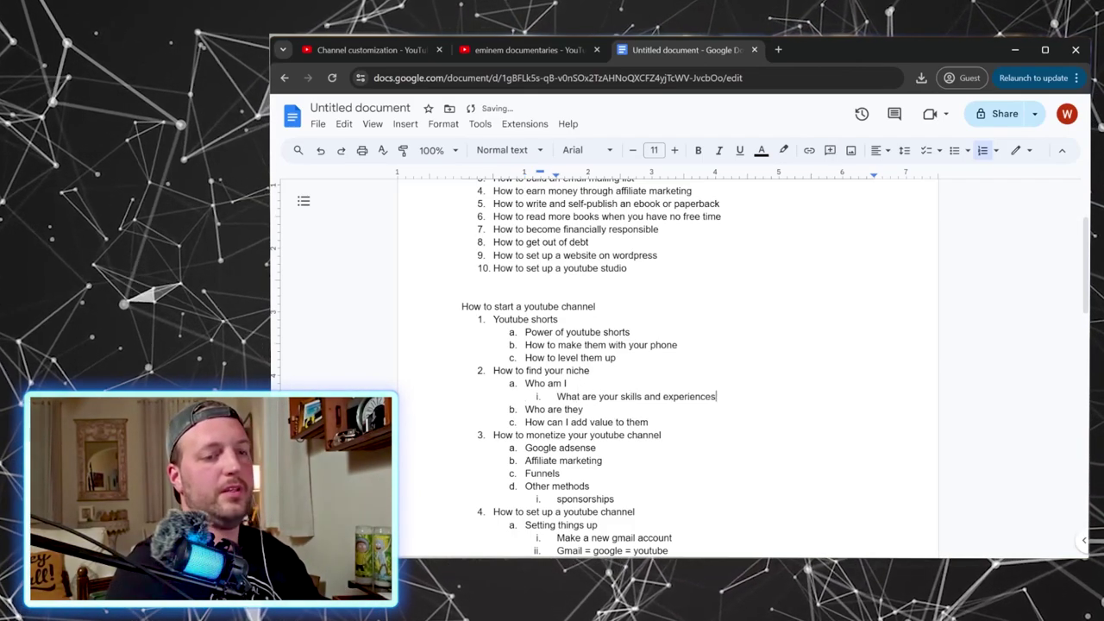
- Add "What are you good at" and "What is your professional experience" as the next items under "Who am I"
key("Return")
type("What are you g")
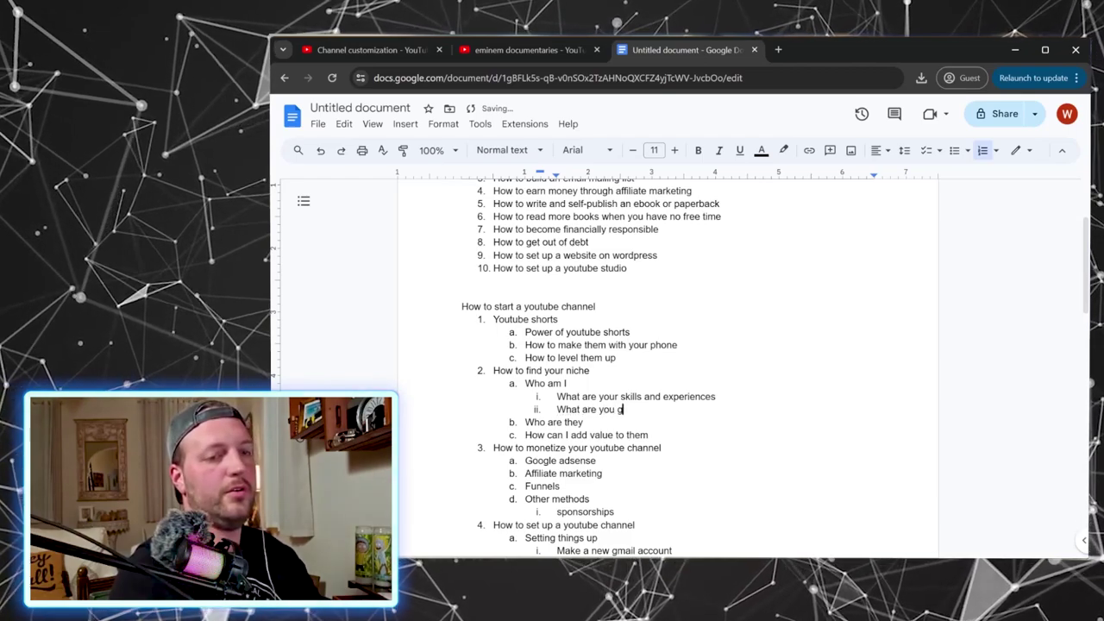
type("ood at")
key("Return")
type("What is yo")
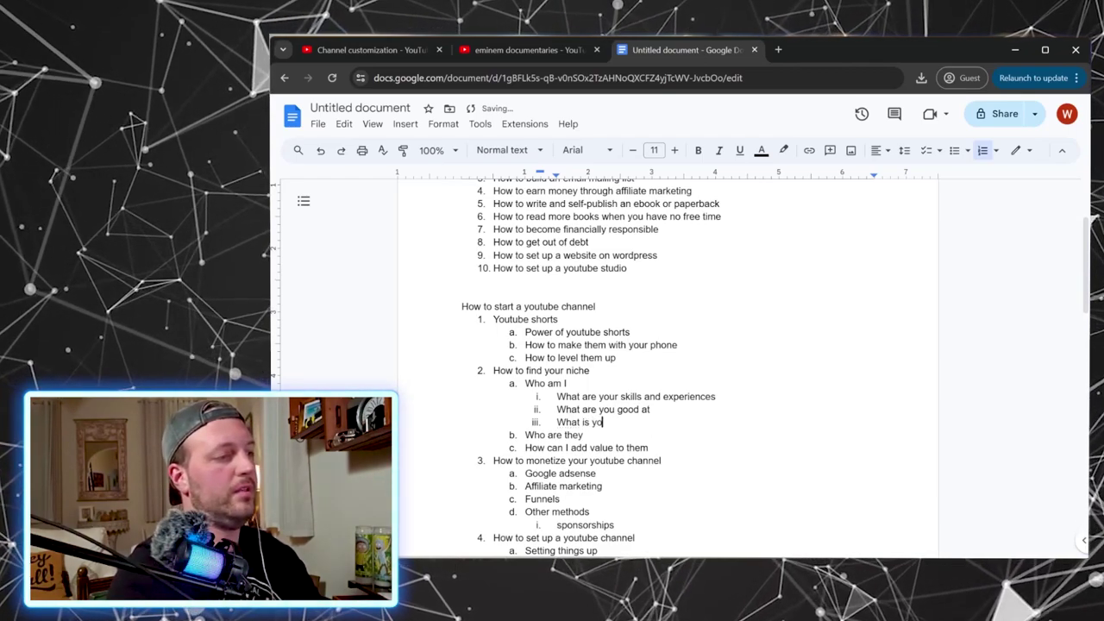
type("ur professional experience")
- Add "What are your interests and passions" as the fourth item under "Who am I"
key("Return")
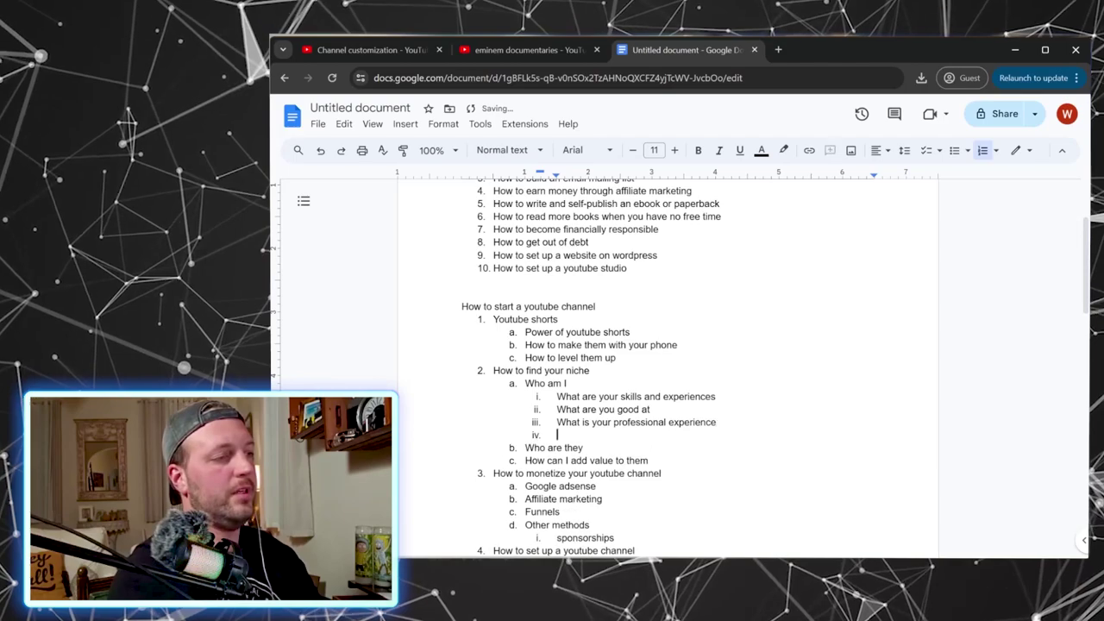
type("What are your interest")
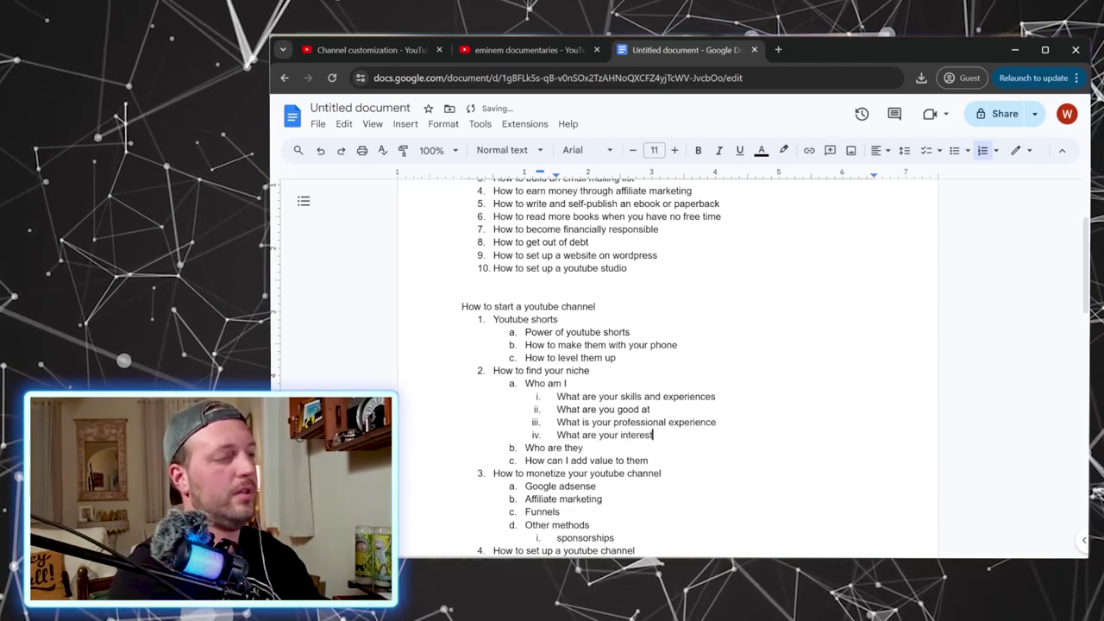
type("s")
key("Return")
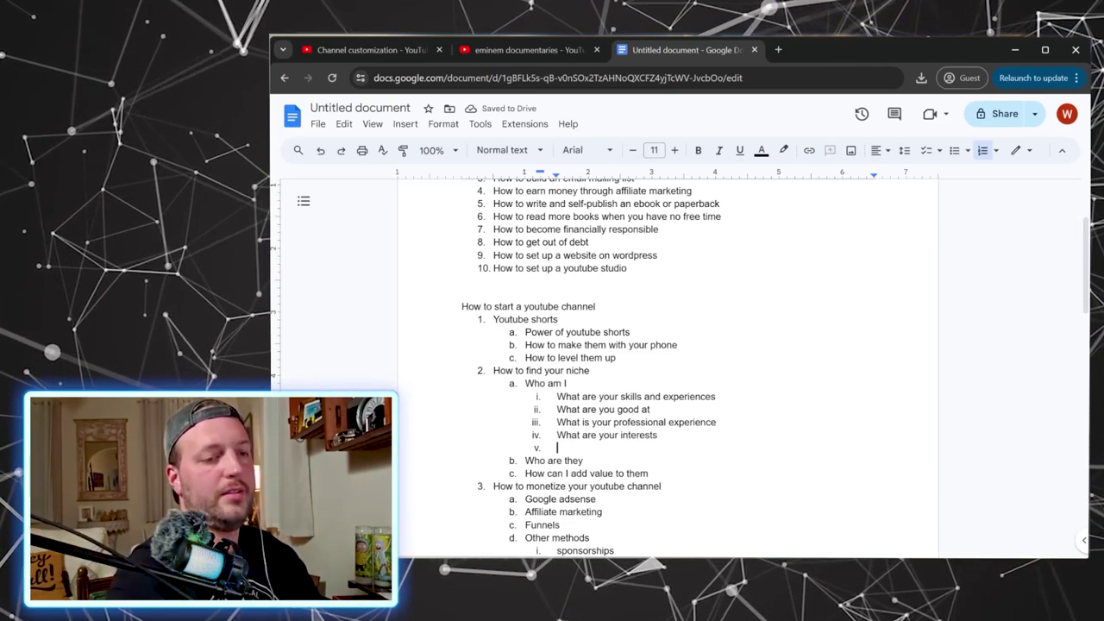
left_click(665, 435)
type("and passions")
- Fill in the fifth item under "Who am I" with "What are your values and beliefs"
left_click(603, 446)
type("what are y")
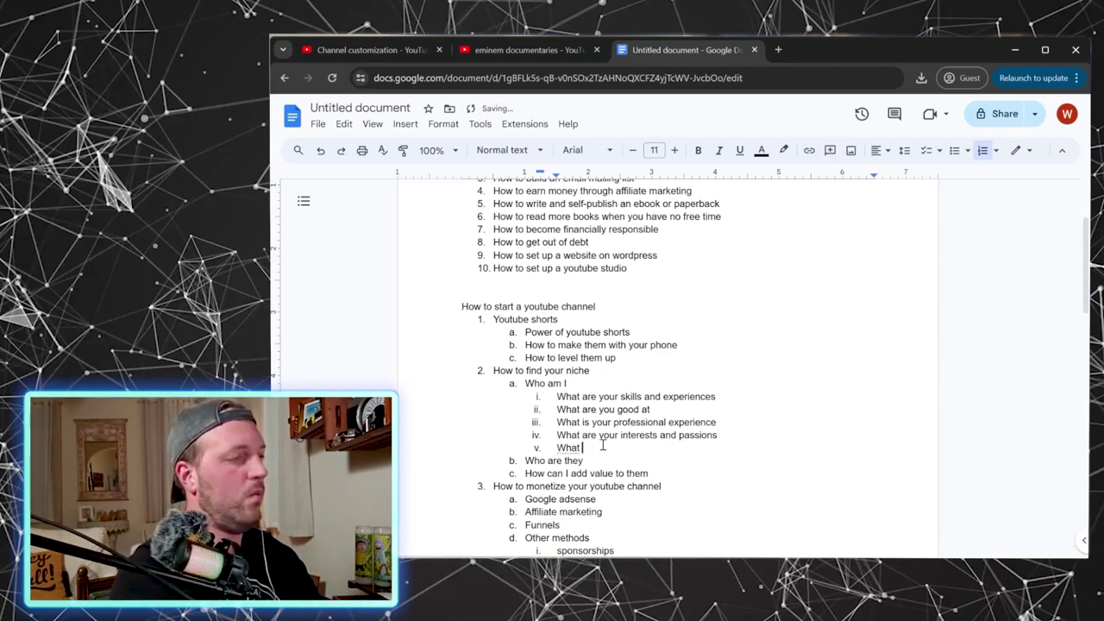
type("our values ")
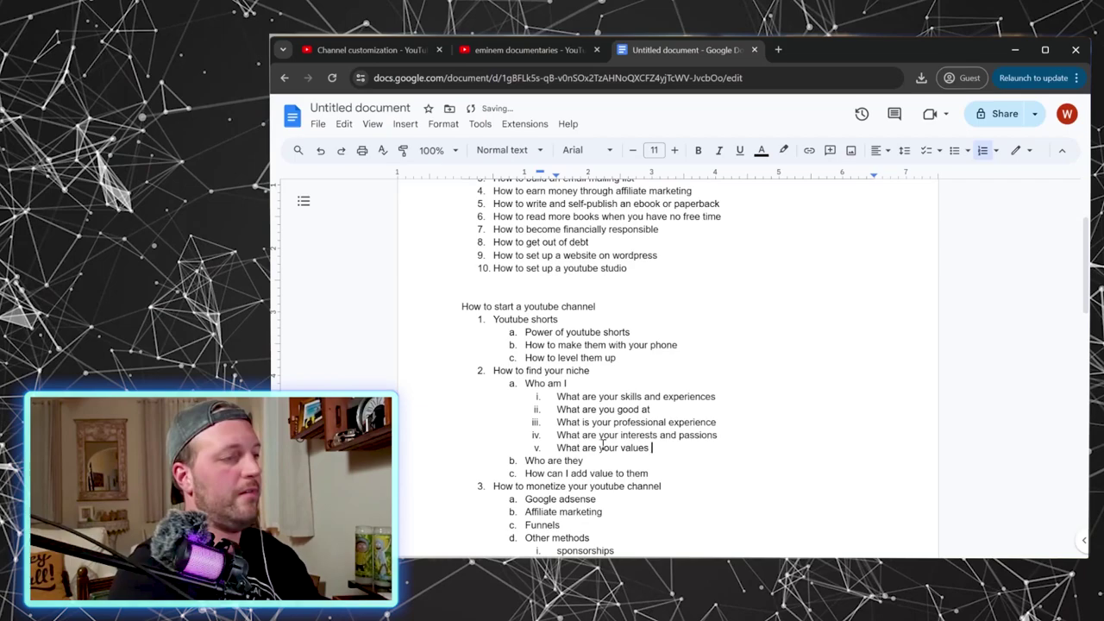
type("and beliefs")
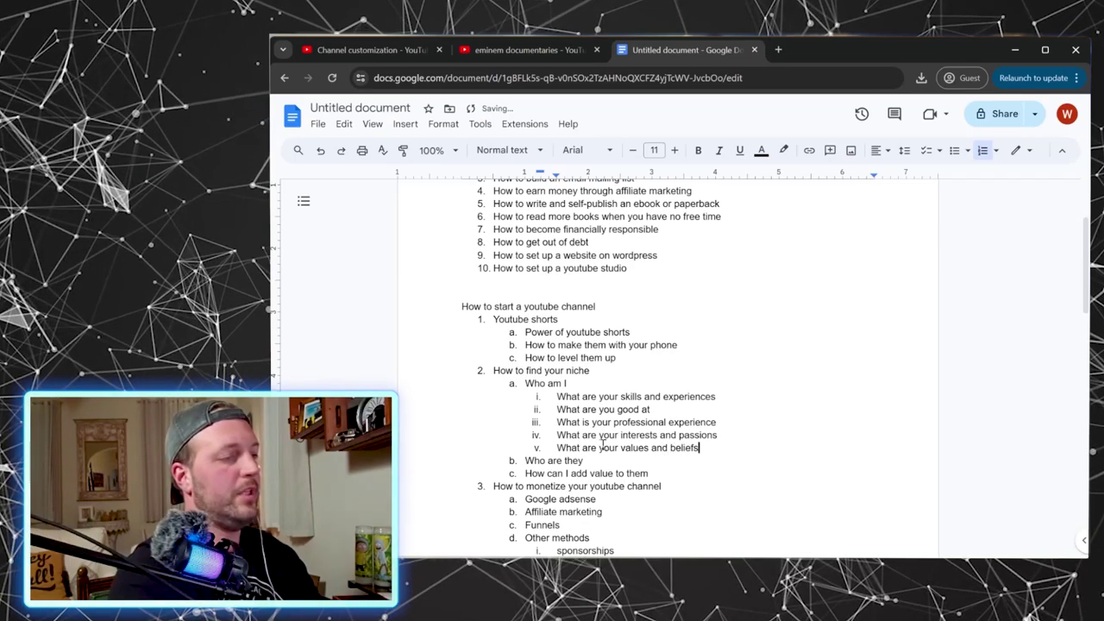
- Add "Who is your target audience" as a further indented item under "Who are they"
left_click_drag(603, 466, 599, 463)
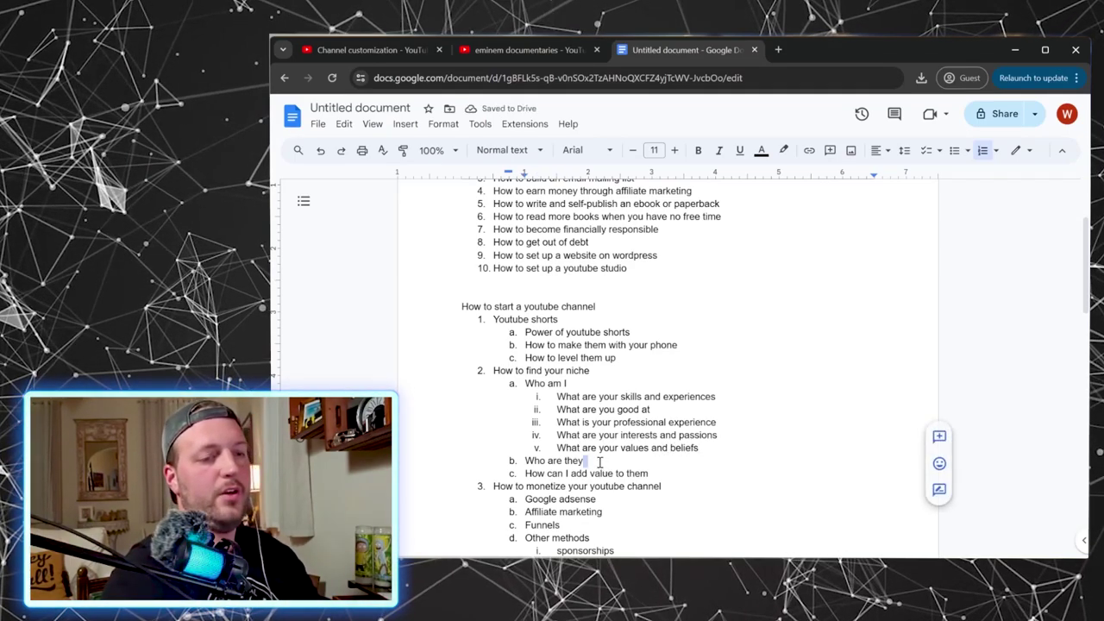
key("Return")
key("Tab")
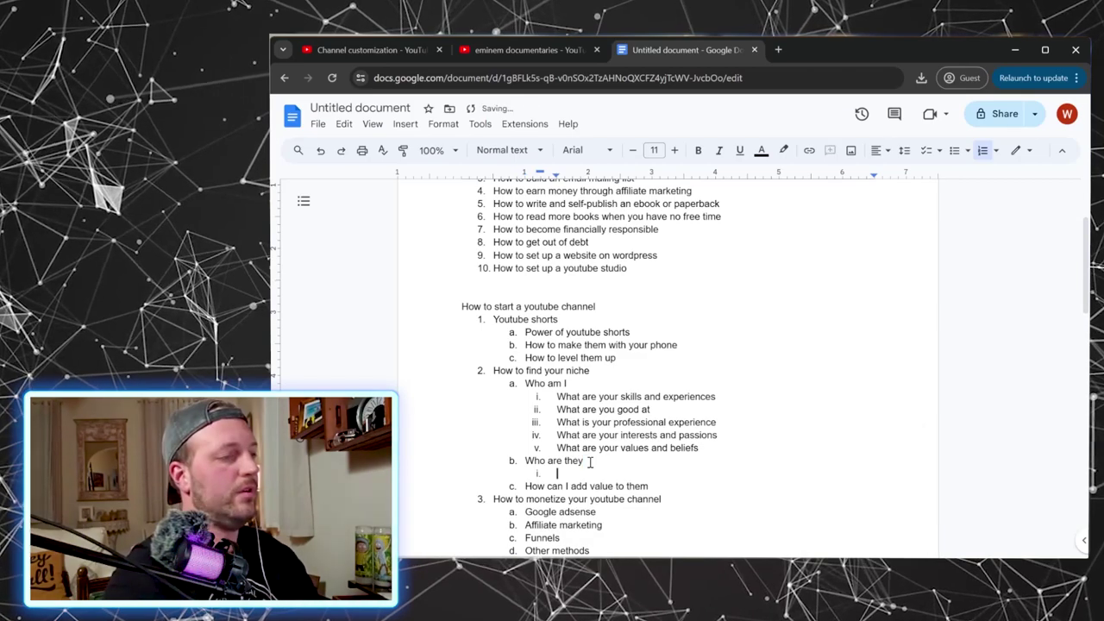
type("wha")
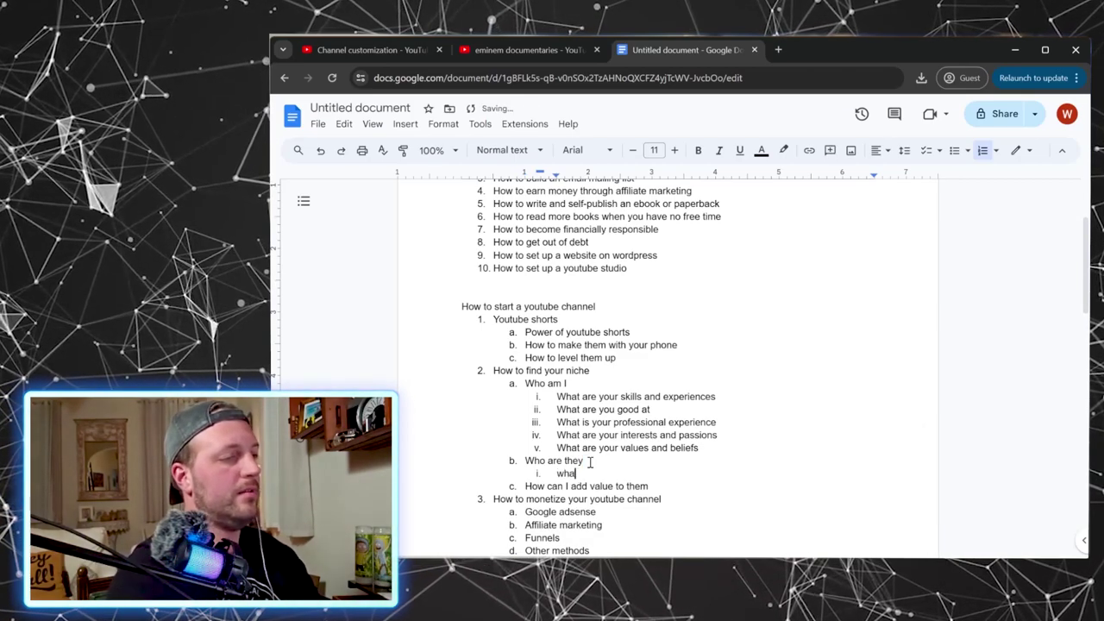
key("BackSpace")
key("BackSpace")
key("BackSpace")
type("Who is your tar")
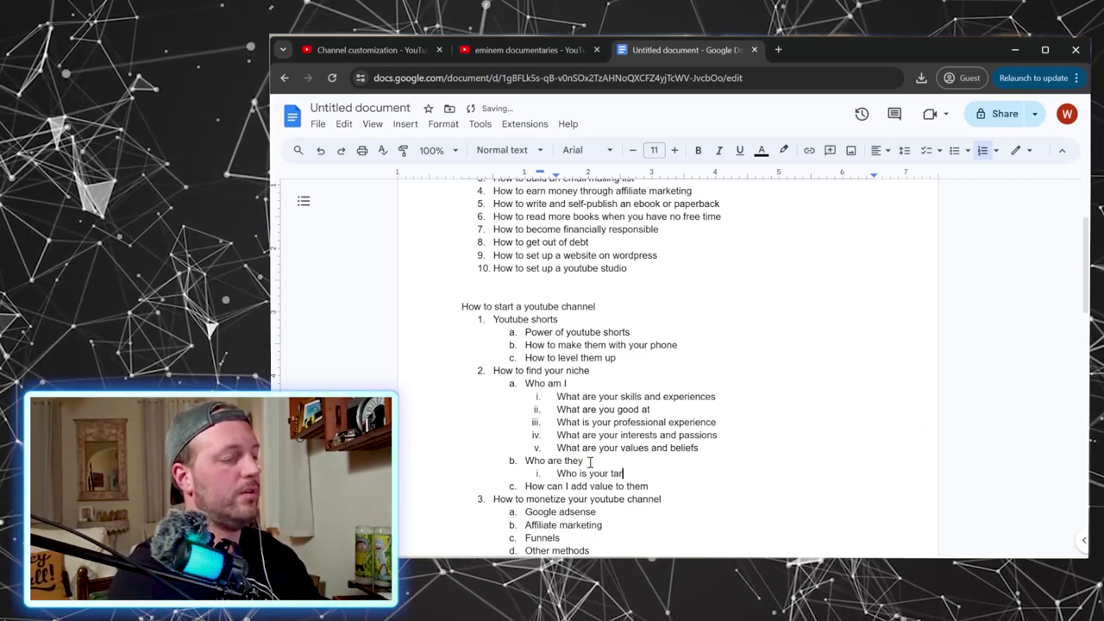
type("get audien")
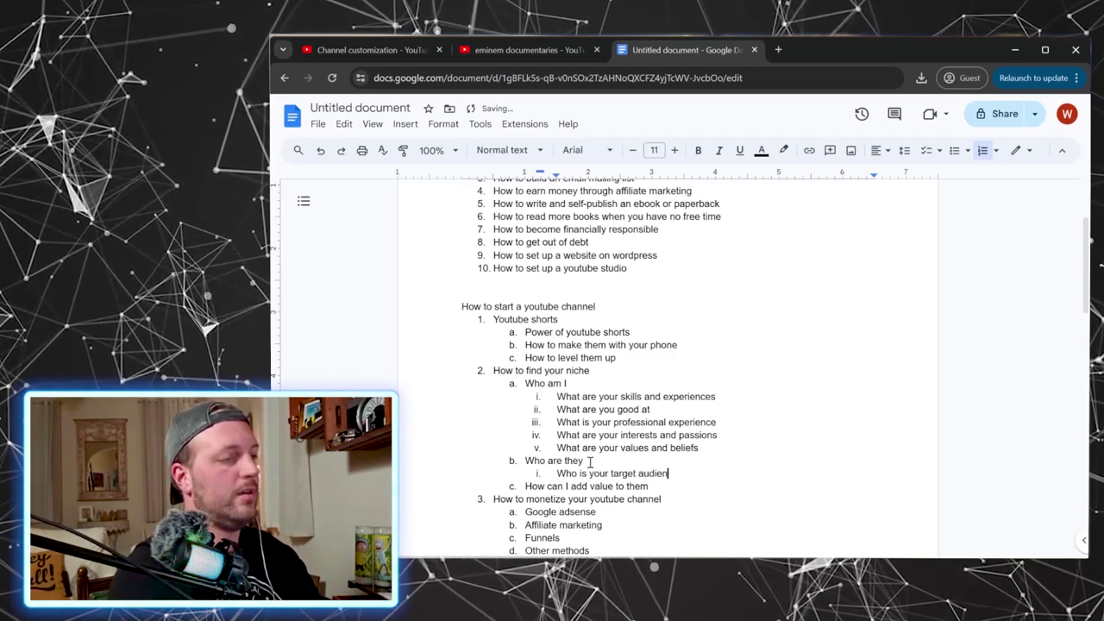
type("ce")
- Add "Total addressable market" as the second item under "Who are they"
key("Return")
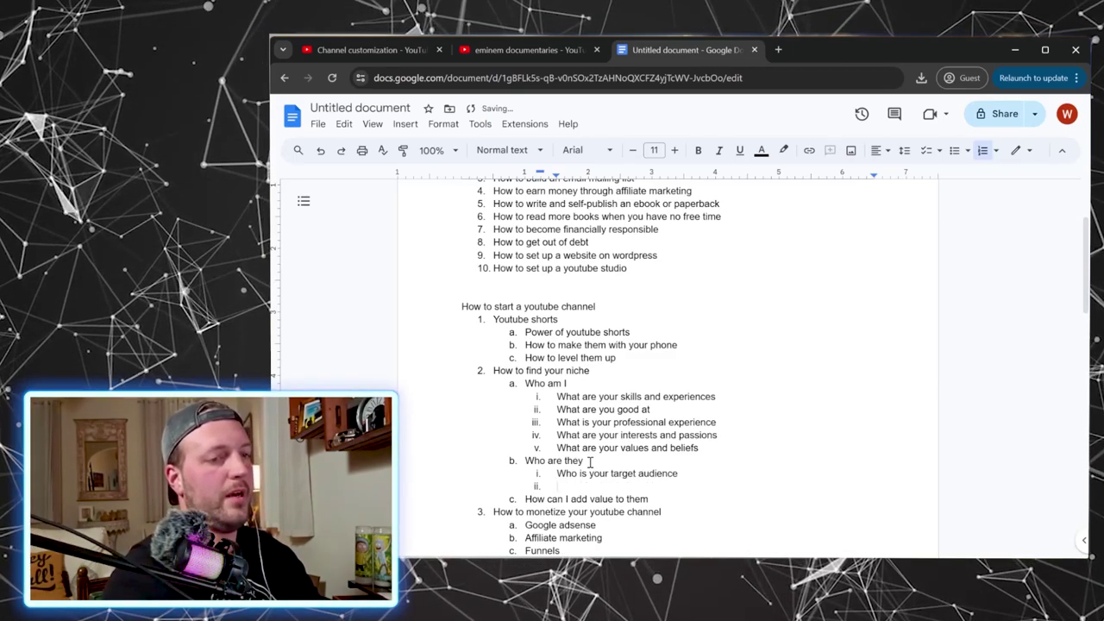
type("total addressable")
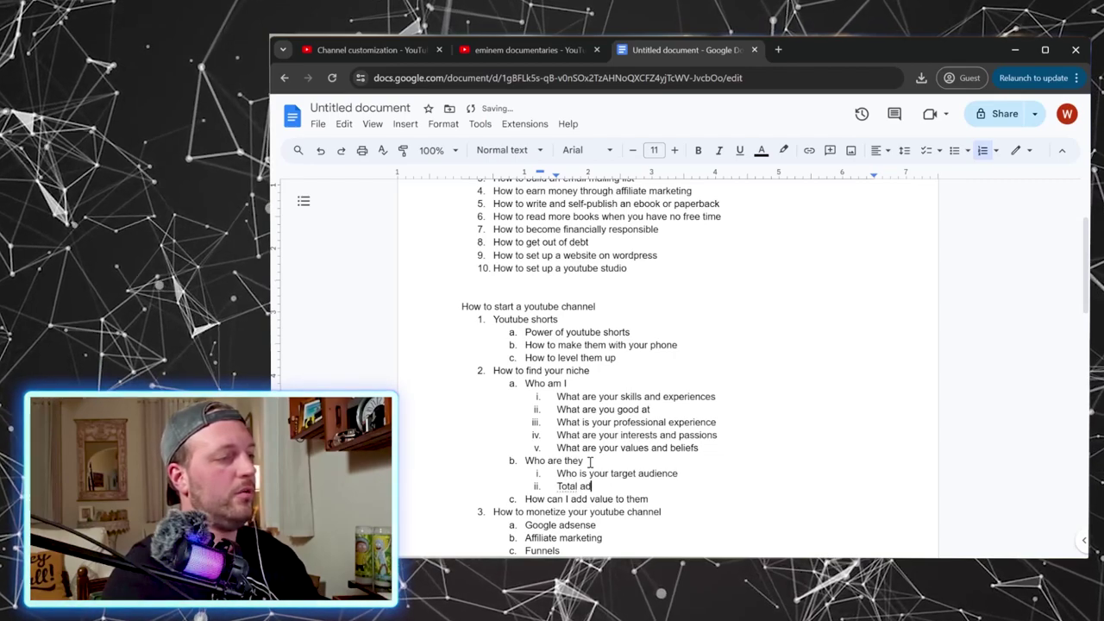
type(" market")
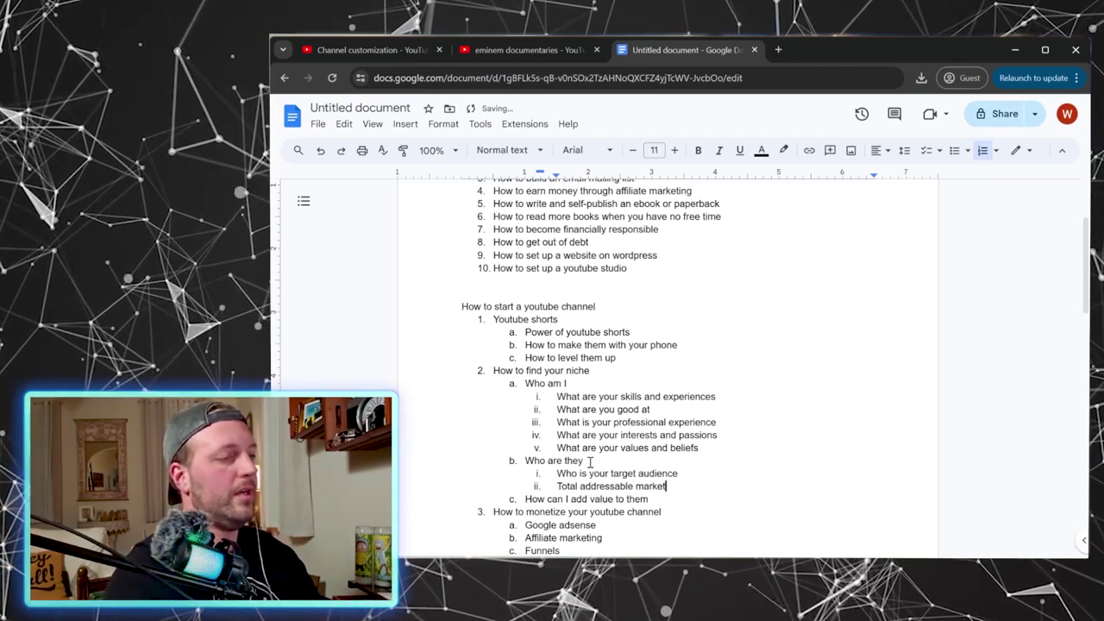
- Append "(TAM)" to "Total addressable market" and add "Who is your individual avatar" as the item beneath it
type(" )TAM")
type(")")
key("Left")
key("Left")
key("Left")
key("Left")
key("BackSpace")
type("(")
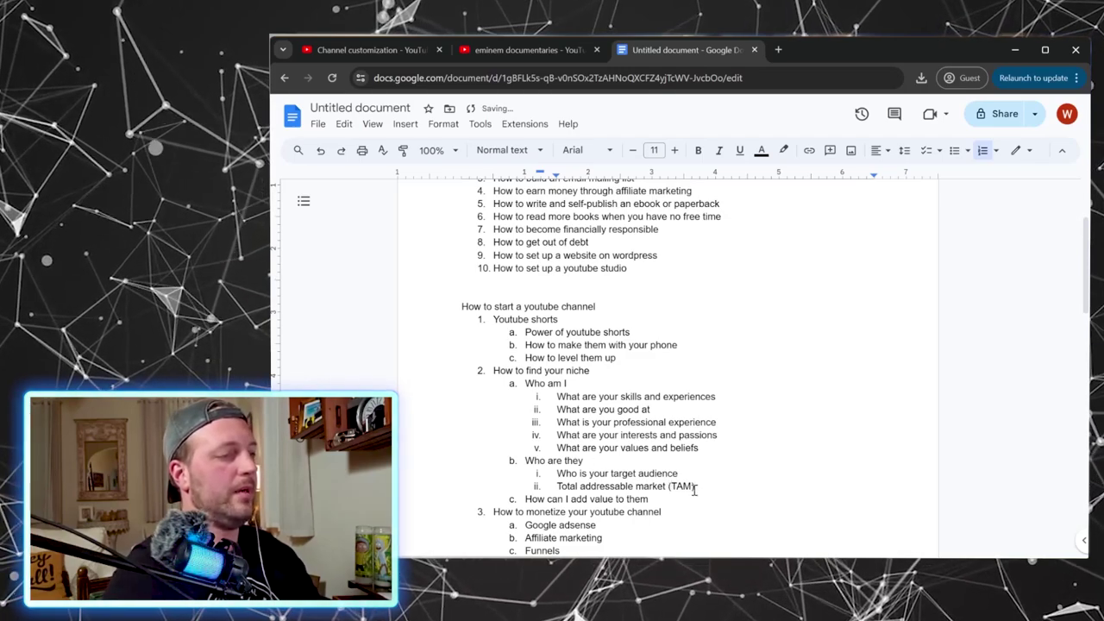
key("Return")
type("Who is your individual avatar")
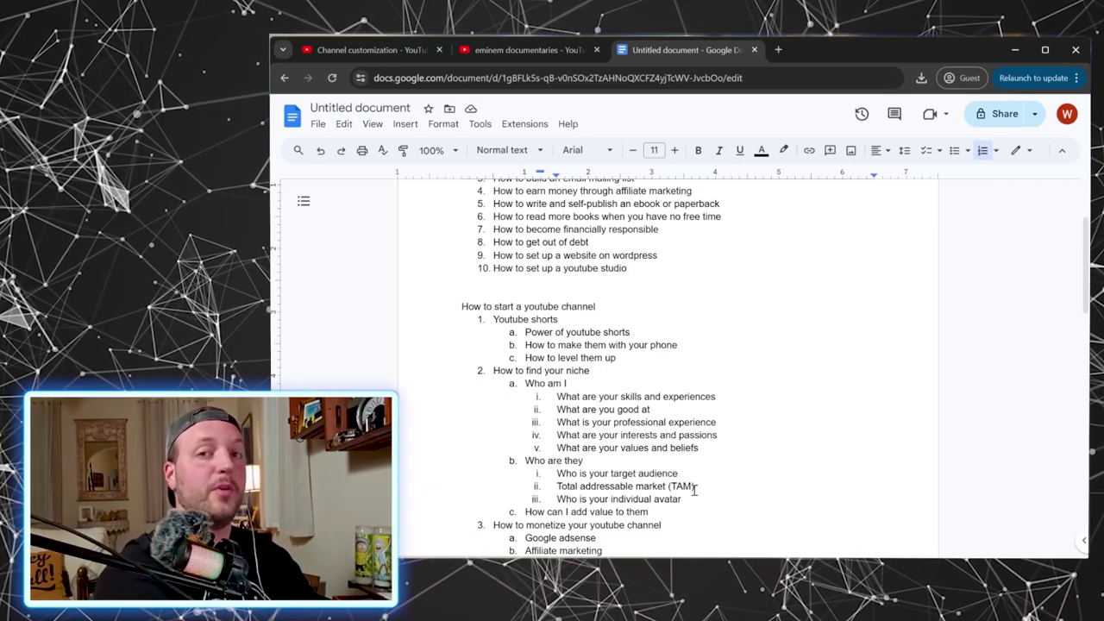
- Review the outline, from the main topics list through the subtopics on finding a niche and monetizing a YouTube channel
scroll(695, 489, "down", 3)
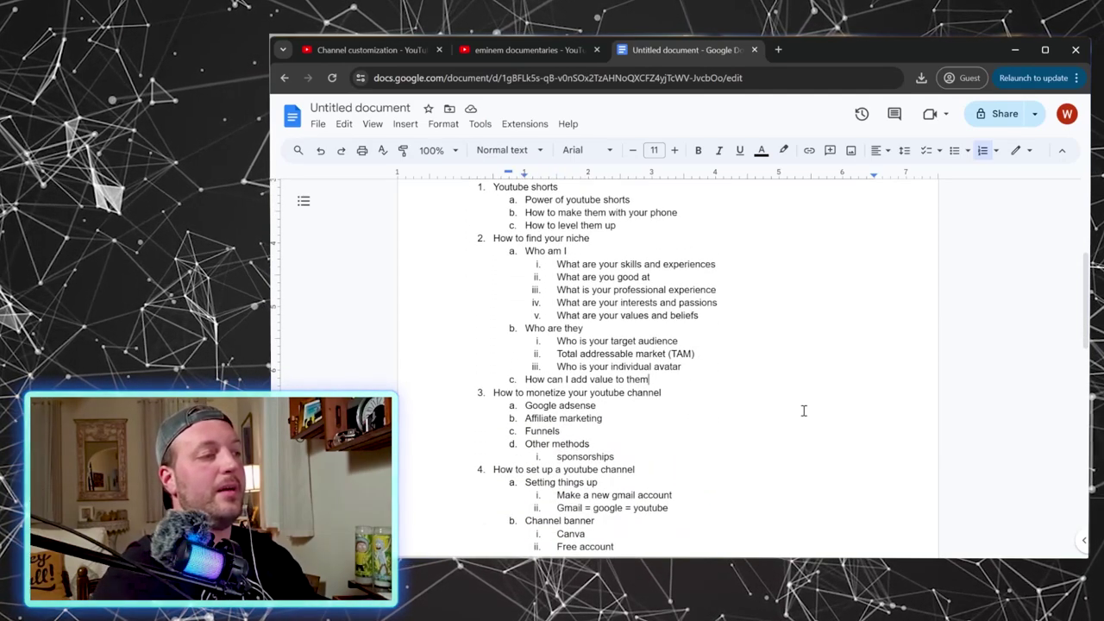
scroll(656, 345, "up", 5)
scroll(535, 293, "down", 3)
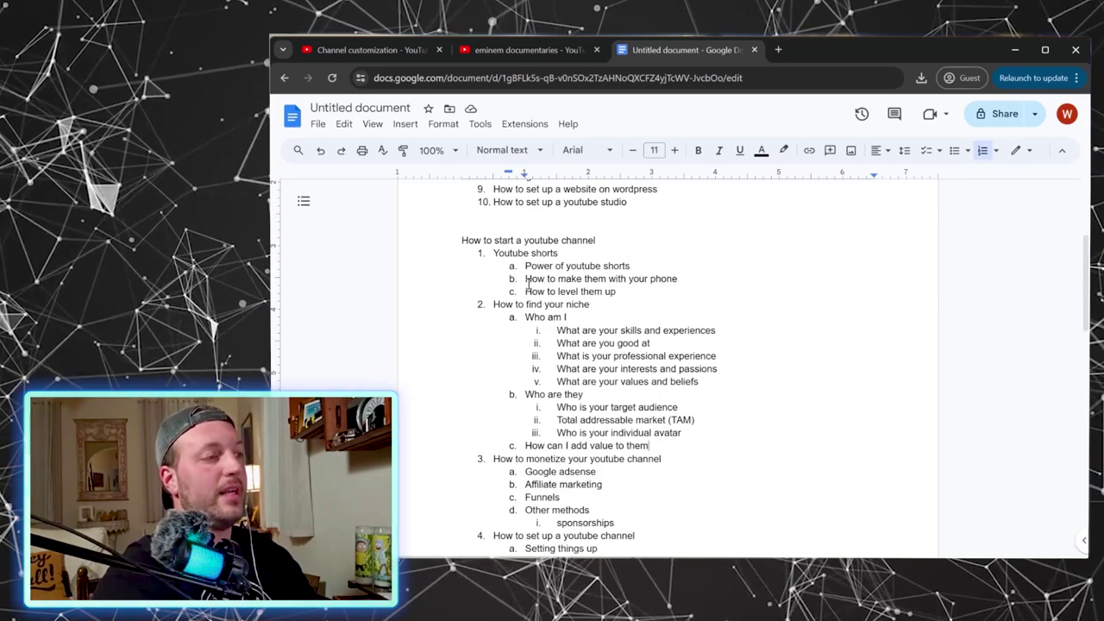
scroll(513, 284, "up", 4)
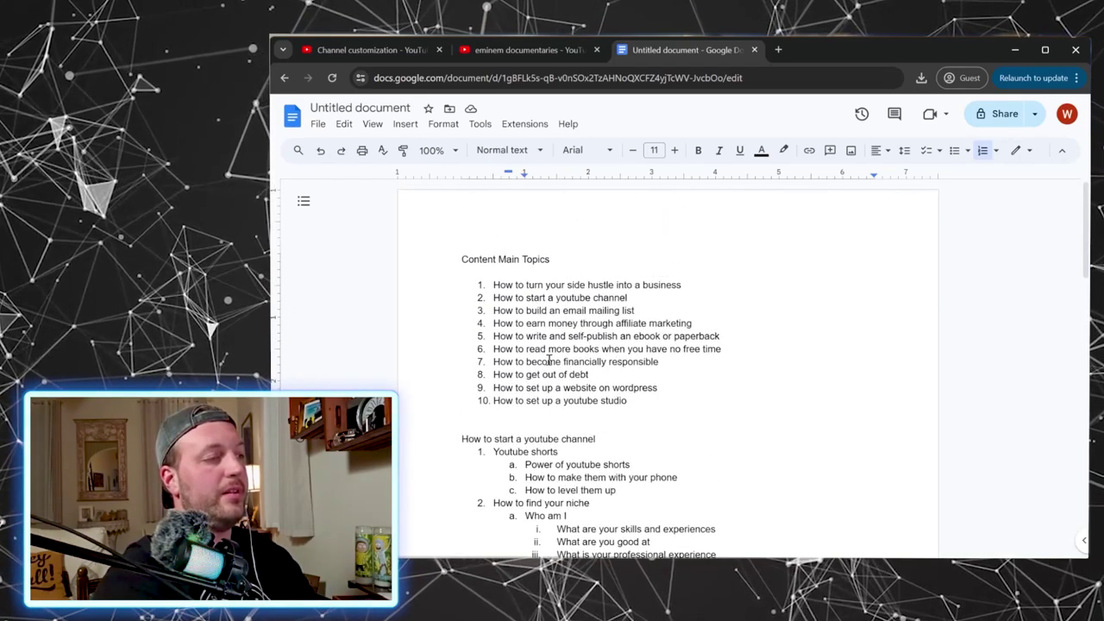
scroll(596, 371, "down", 2)
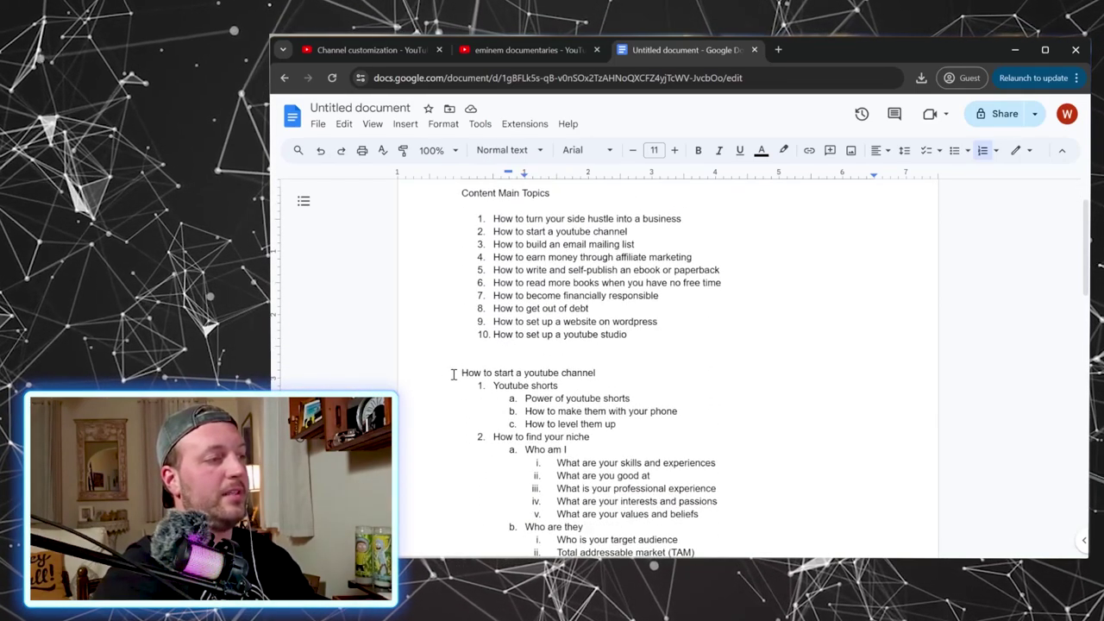
scroll(604, 371, "down", 3)
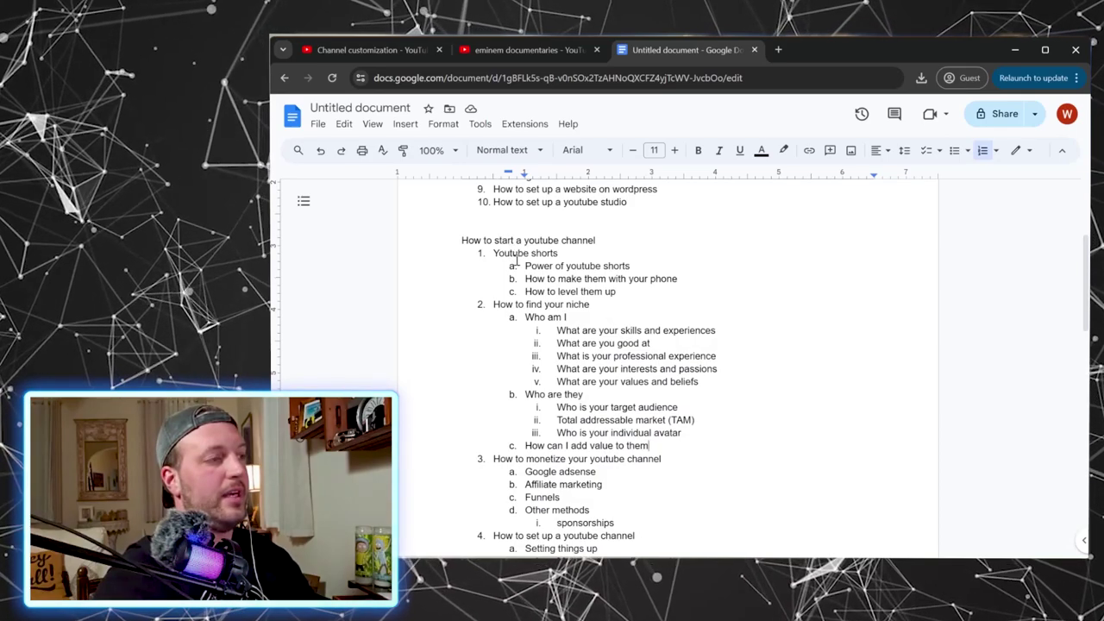
scroll(729, 354, "down", 2)
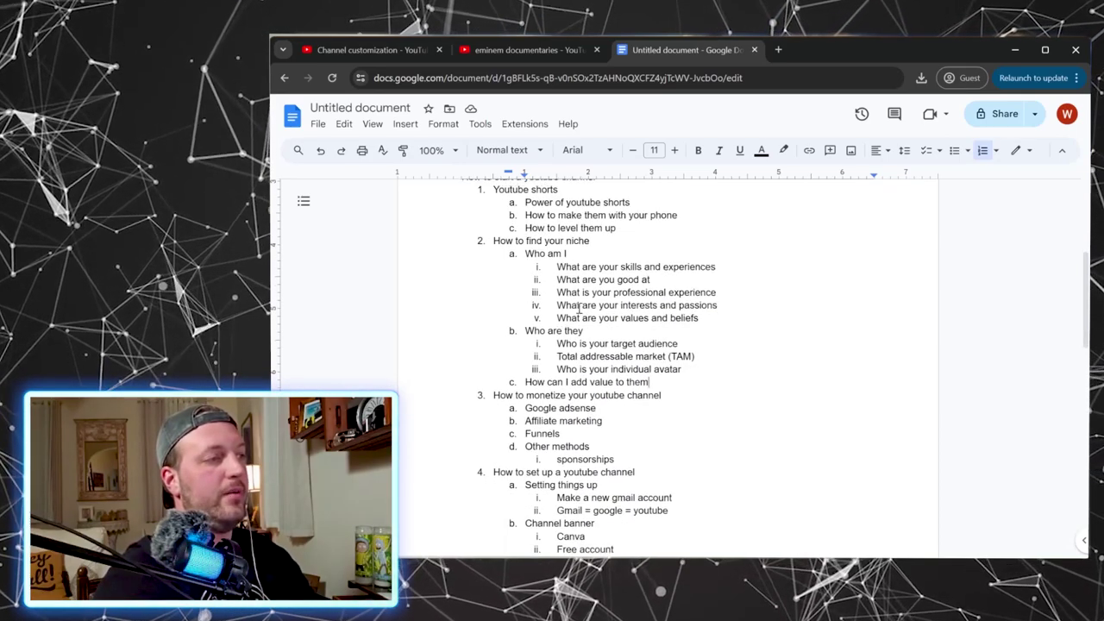
scroll(497, 278, "up", 2)
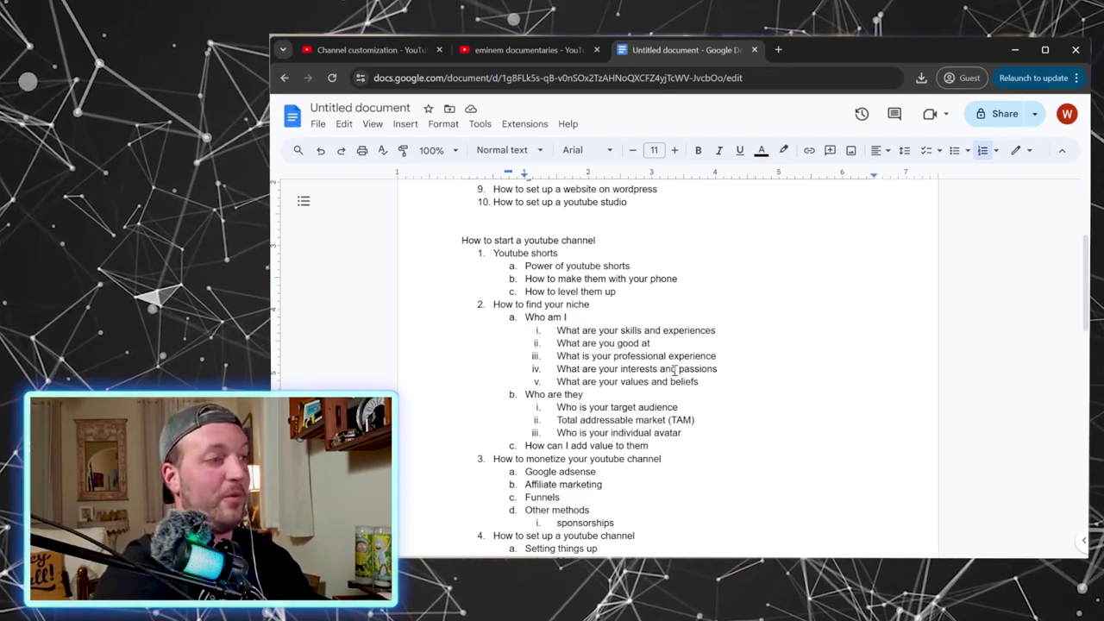
- Add "Delivery guy" and "Waiter in a restaurant" as indented items under "What are your skills and experiences"
left_click(726, 330)
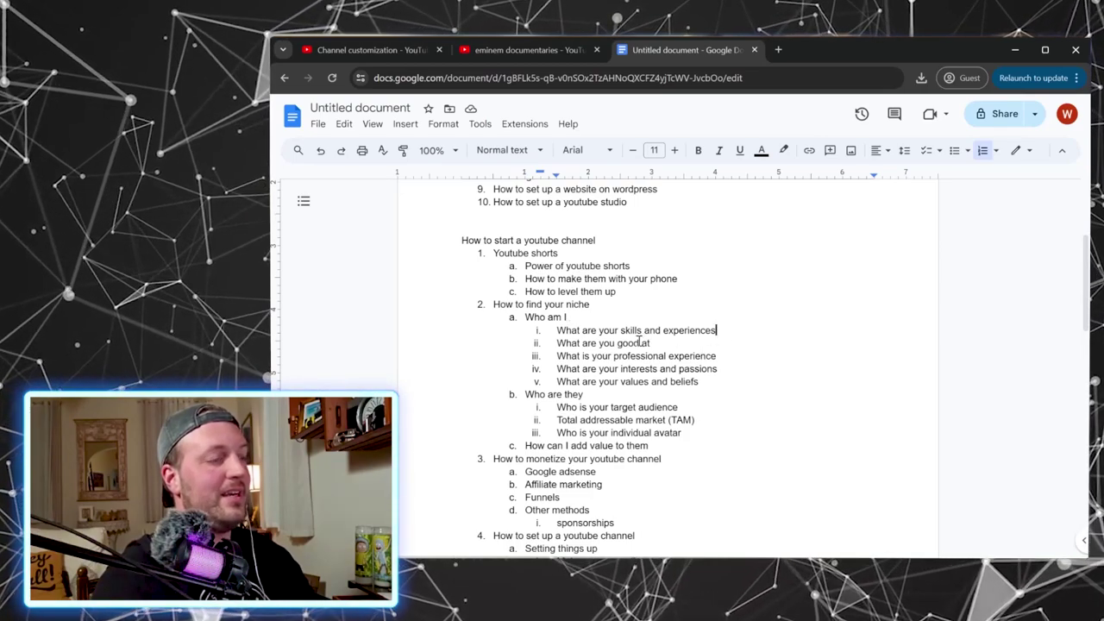
key("Return")
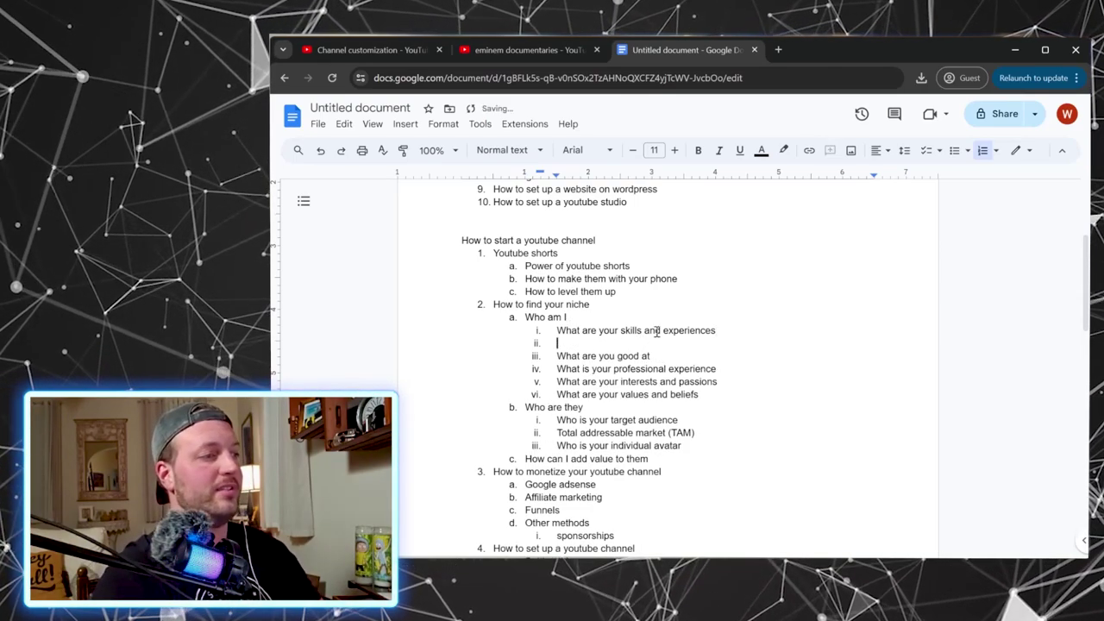
key("Tab")
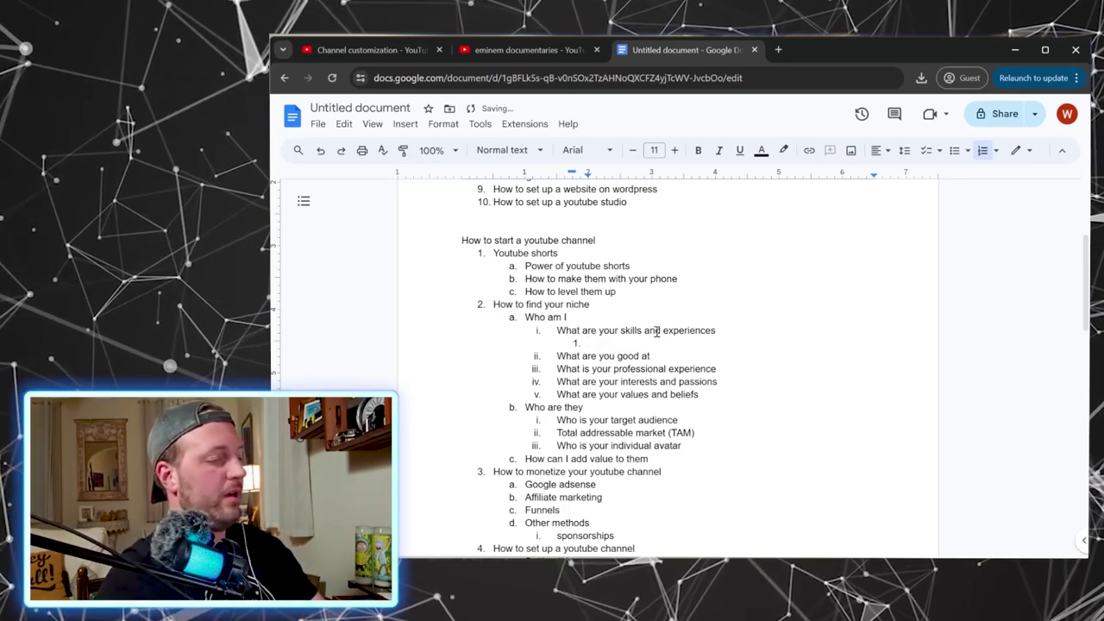
type("Delivery guy")
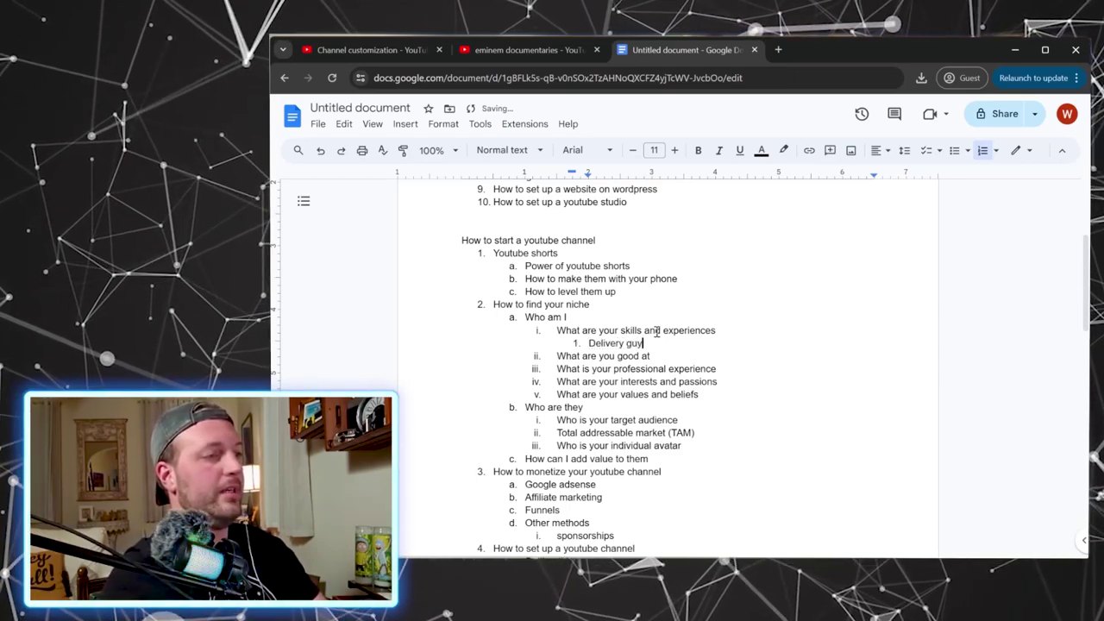
key("Return")
type("waiter in")
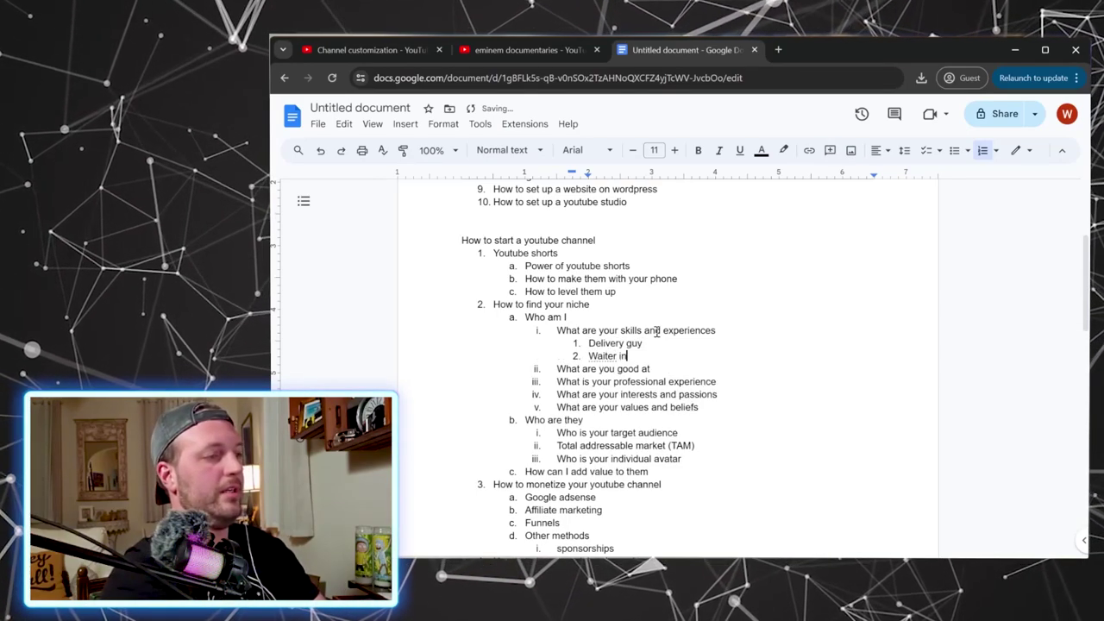
type(" a restau")
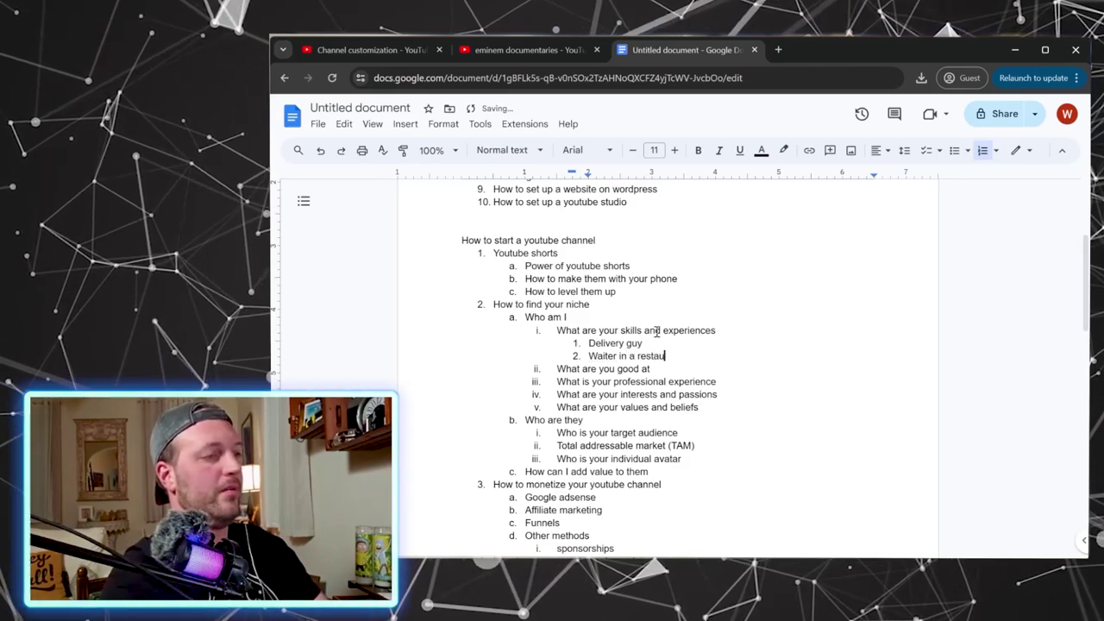
type("rant")
- Continue the skills and experiences sublist with "Bartender", "Sales person" and "Web developer", followed by an empty sixth item
key("Return")
type("bart")
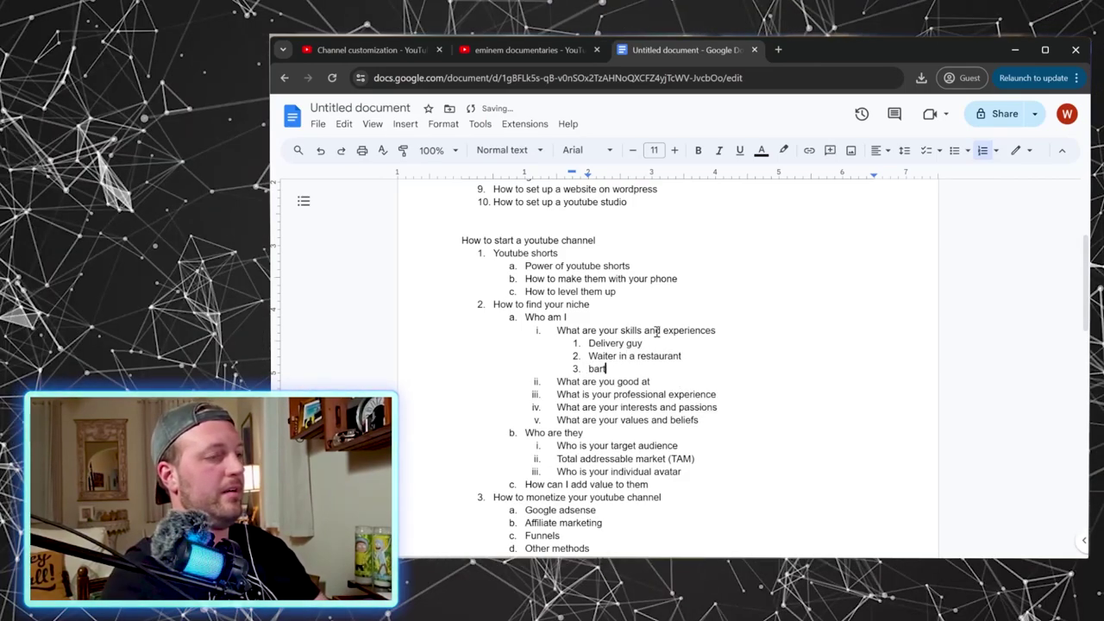
type("ender")
key("Return")
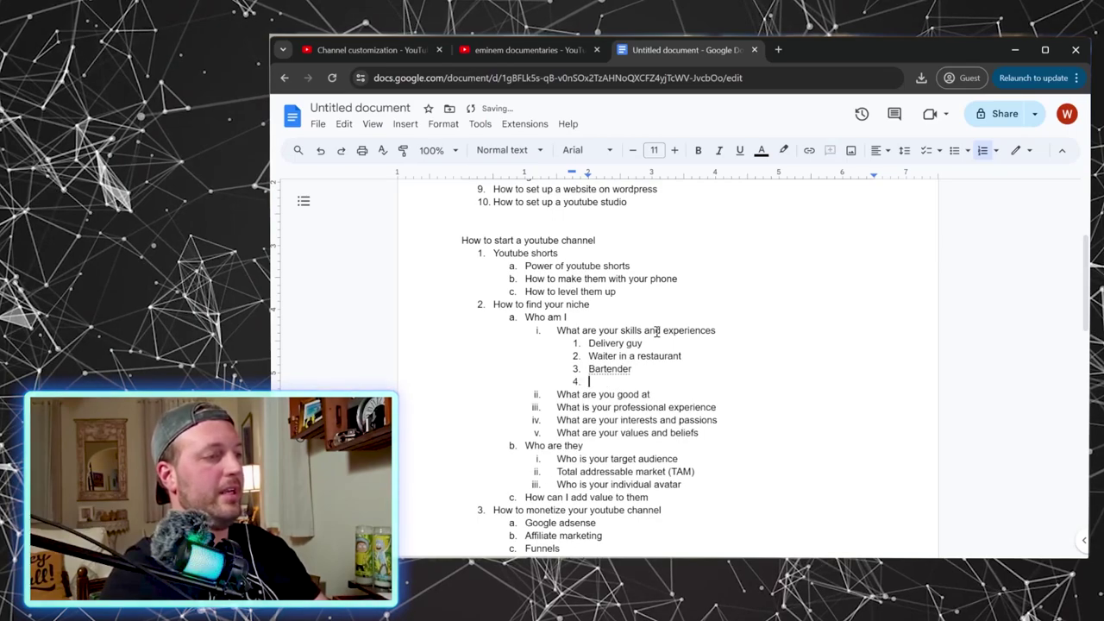
type("sales")
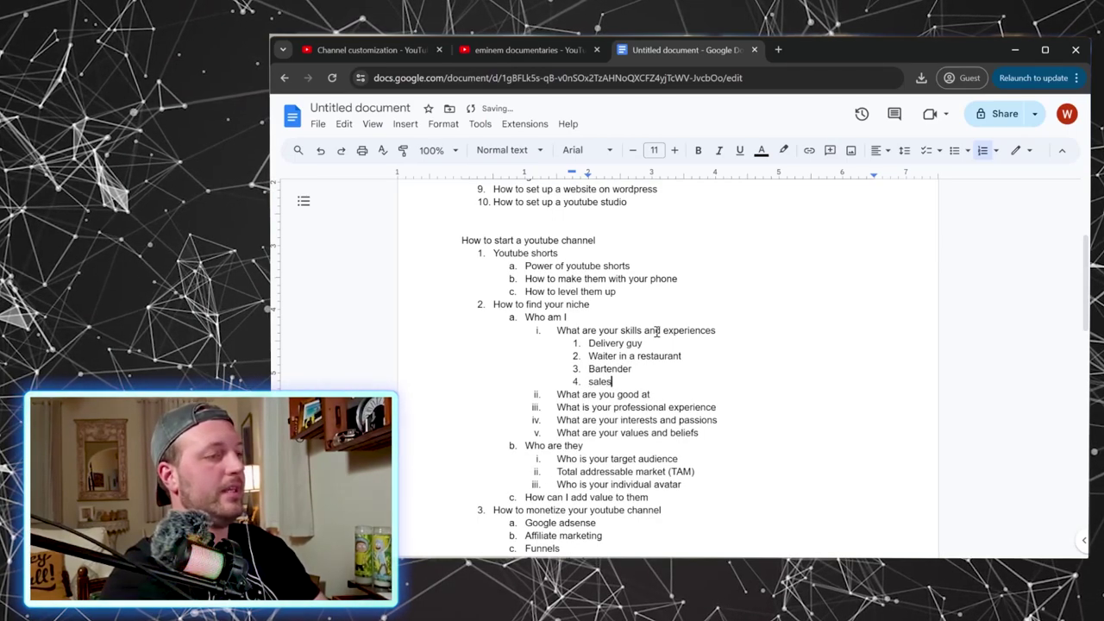
type(" person")
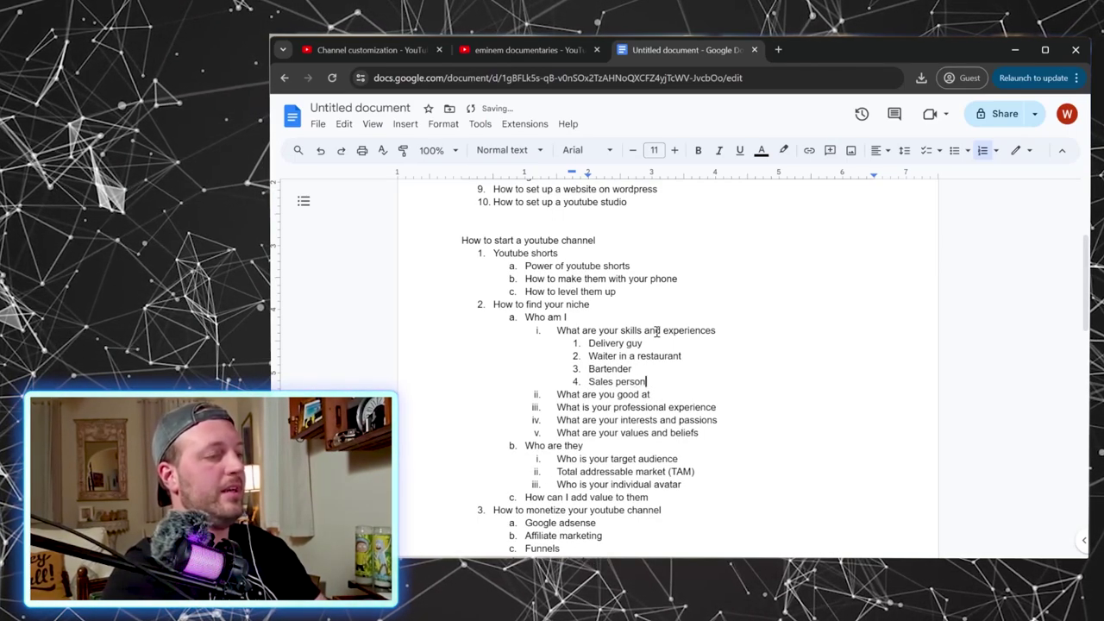
key("Return")
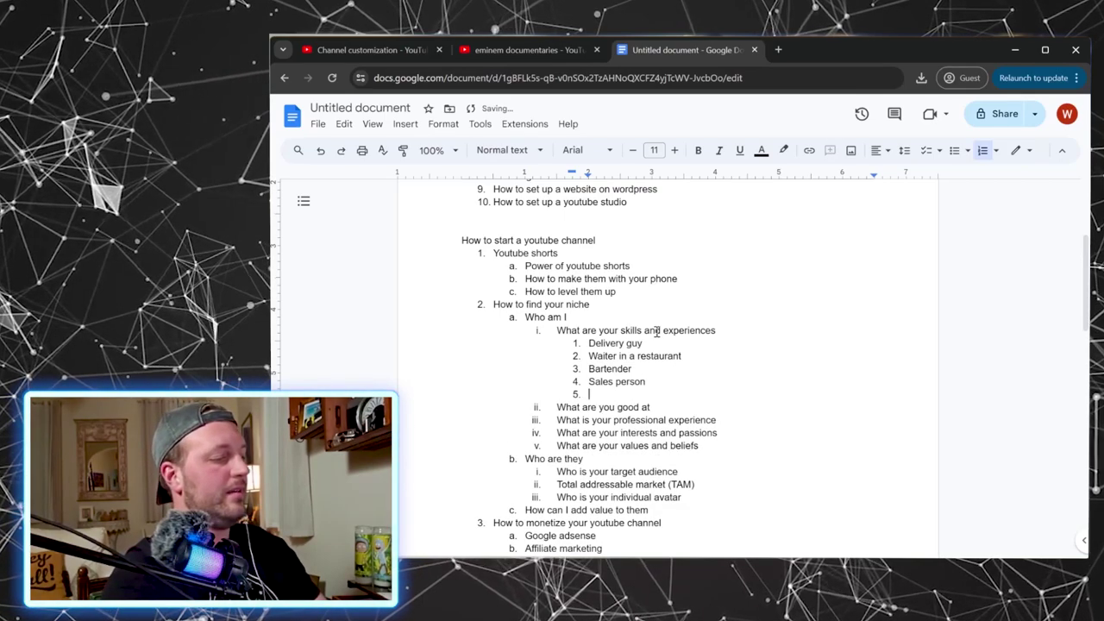
type("Web develope")
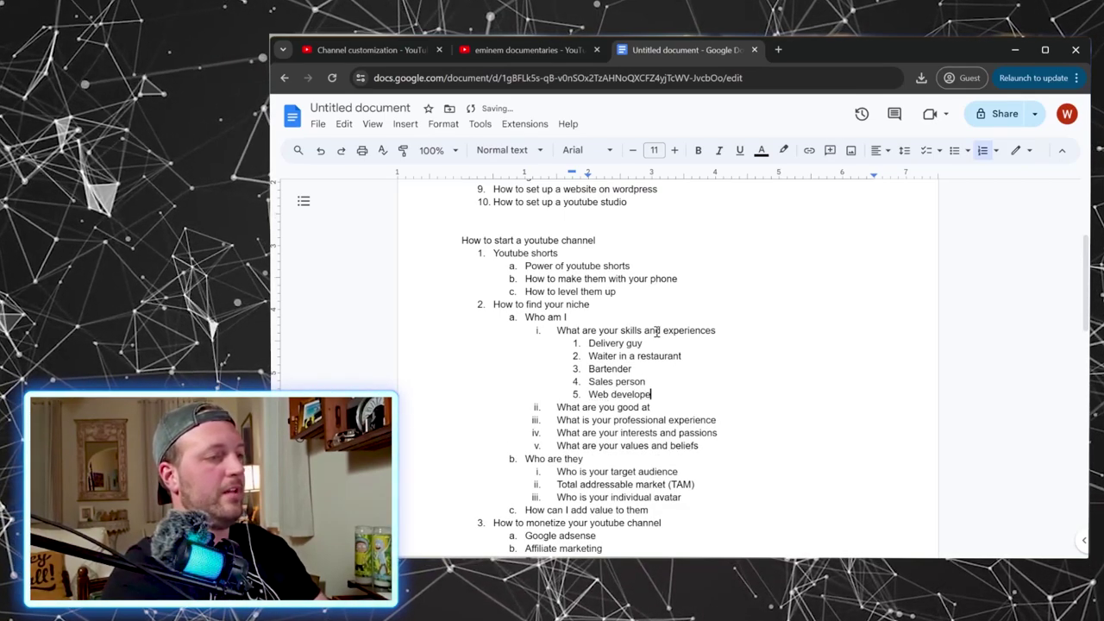
type("r")
key("Return")
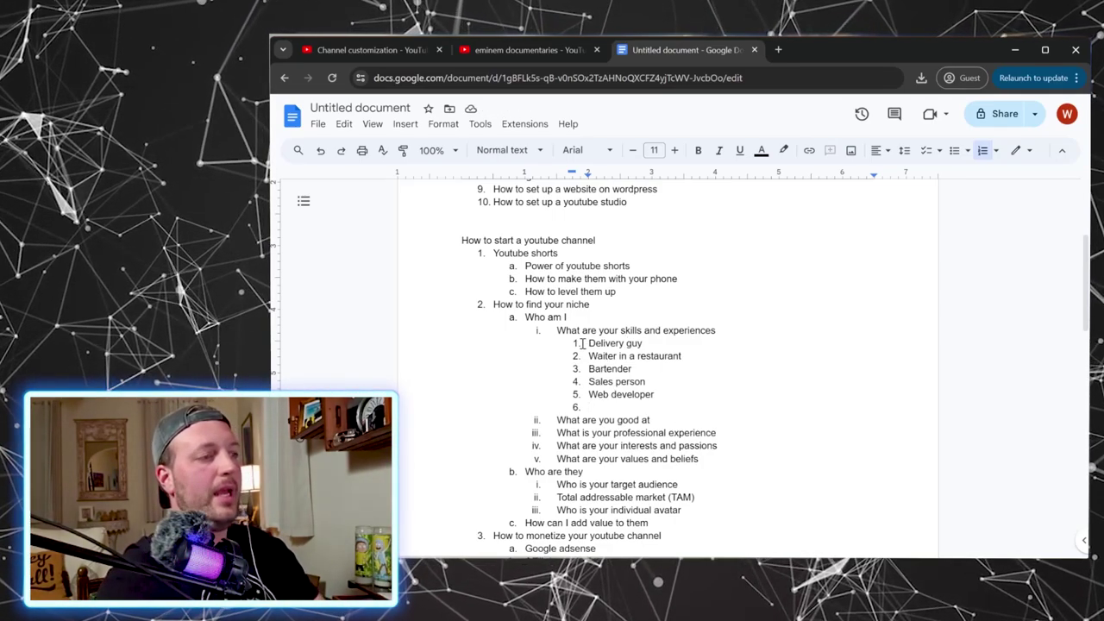
- Copy the whole "How to find your niche" section with its nested items into a new blank document
scroll(693, 330, "down", 1)
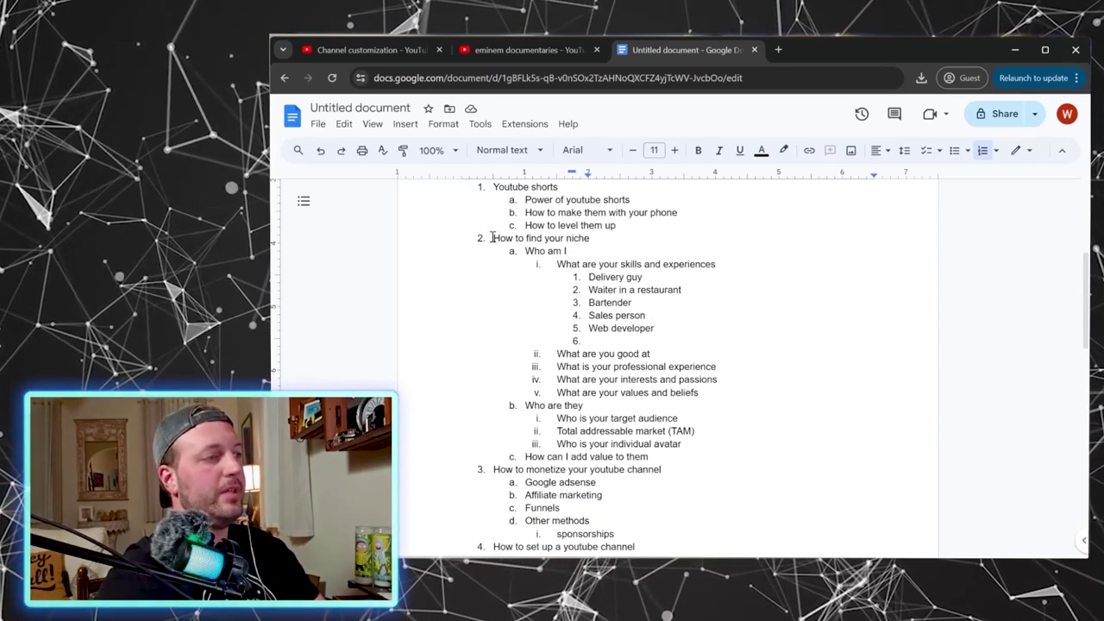
left_click(492, 238)
left_click_drag(496, 238, 664, 452)
key("ctrl+c")
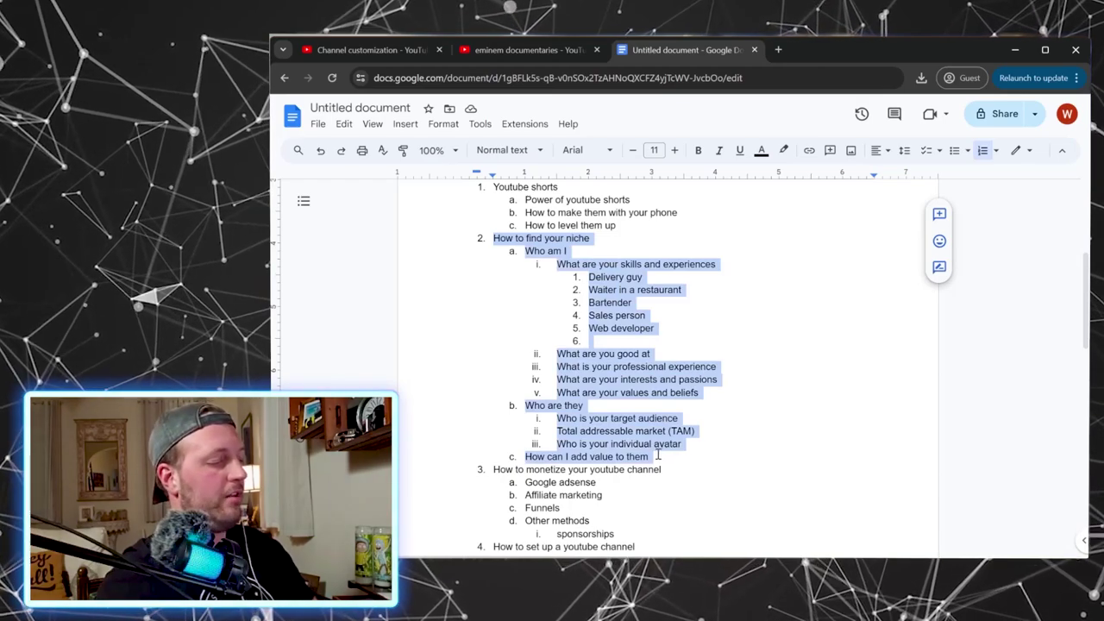
left_click(293, 119)
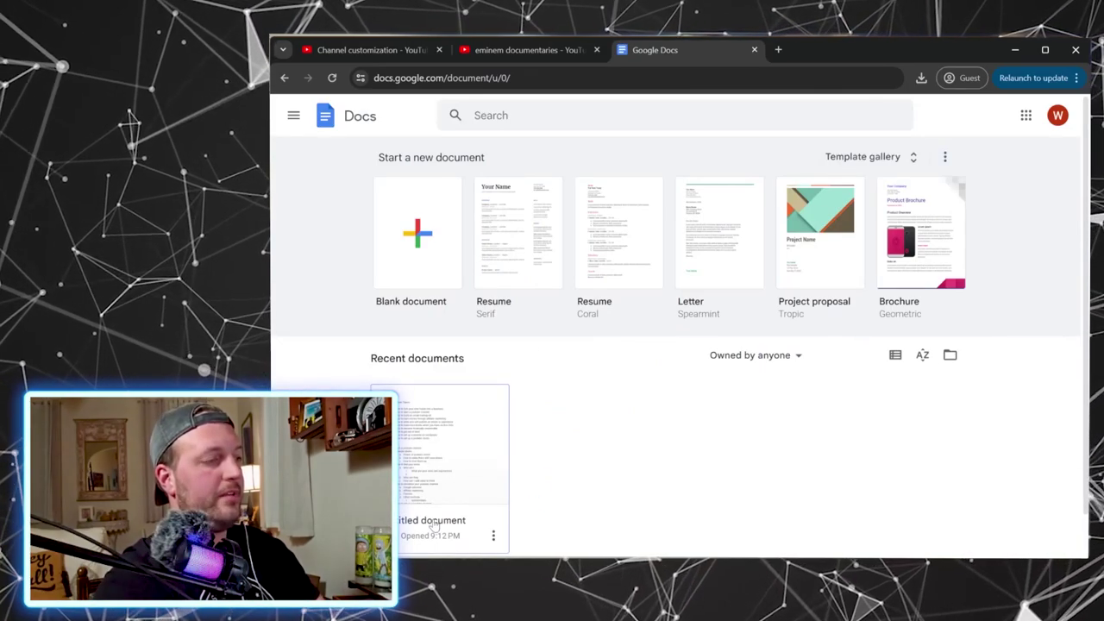
left_click(417, 241)
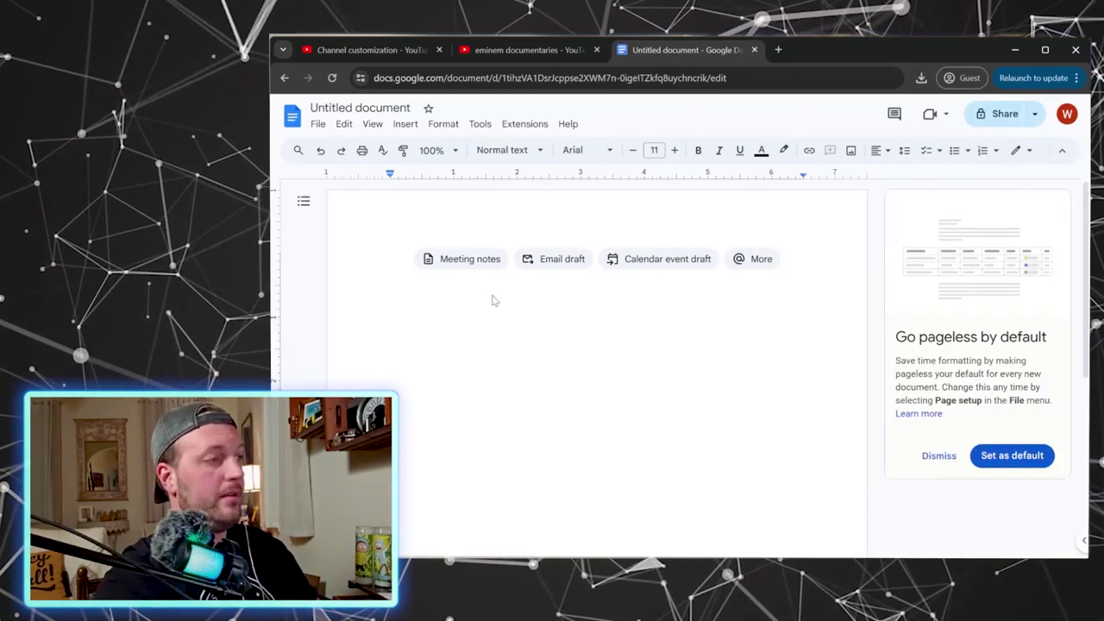
key("ctrl+v")
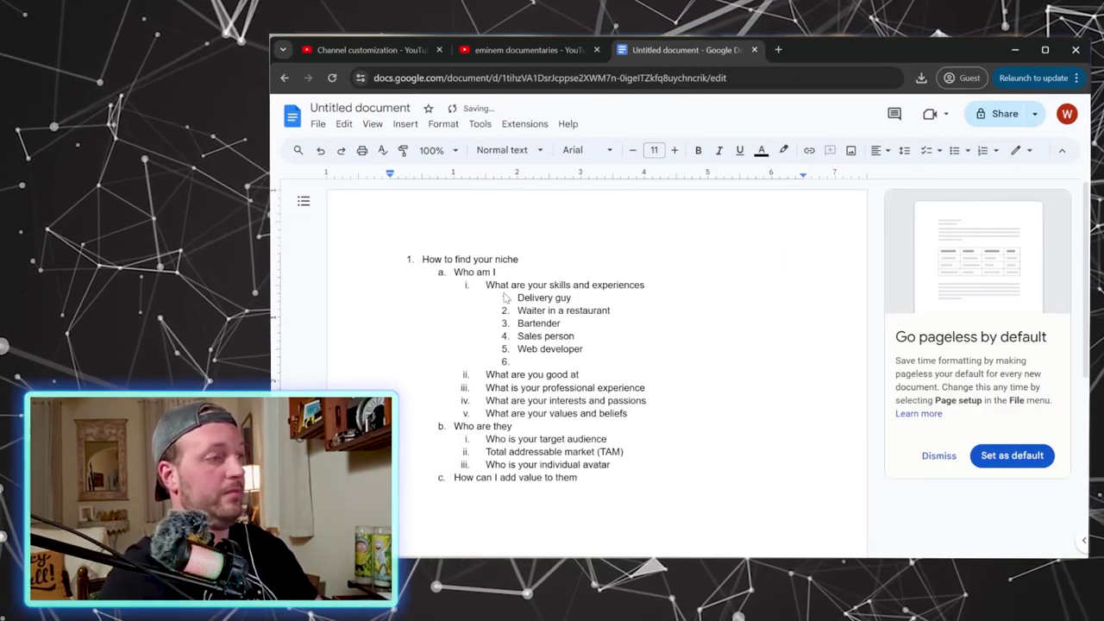
- Format the "How to find your niche" heading as bold, underlined text at font size 17
left_click_drag(521, 260, 381, 262)
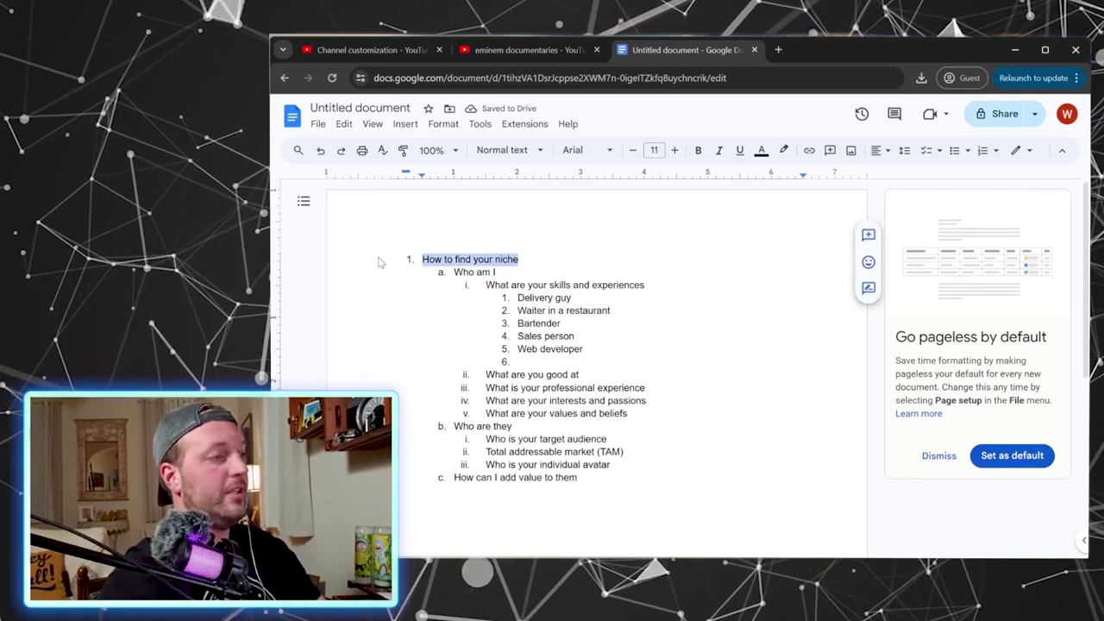
left_click(675, 150)
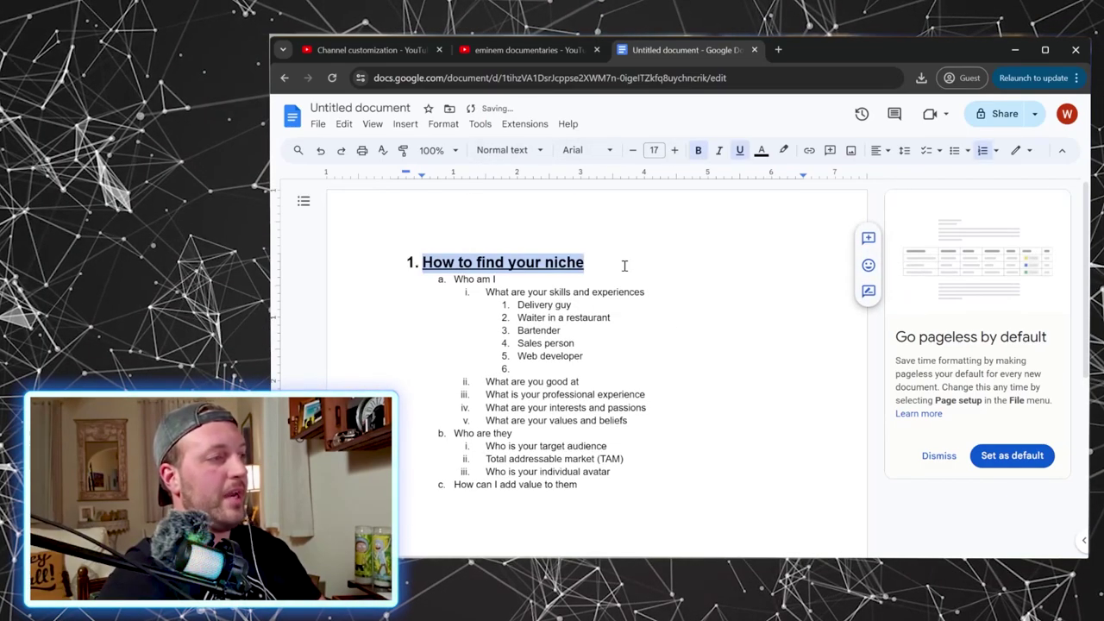
left_click(507, 280)
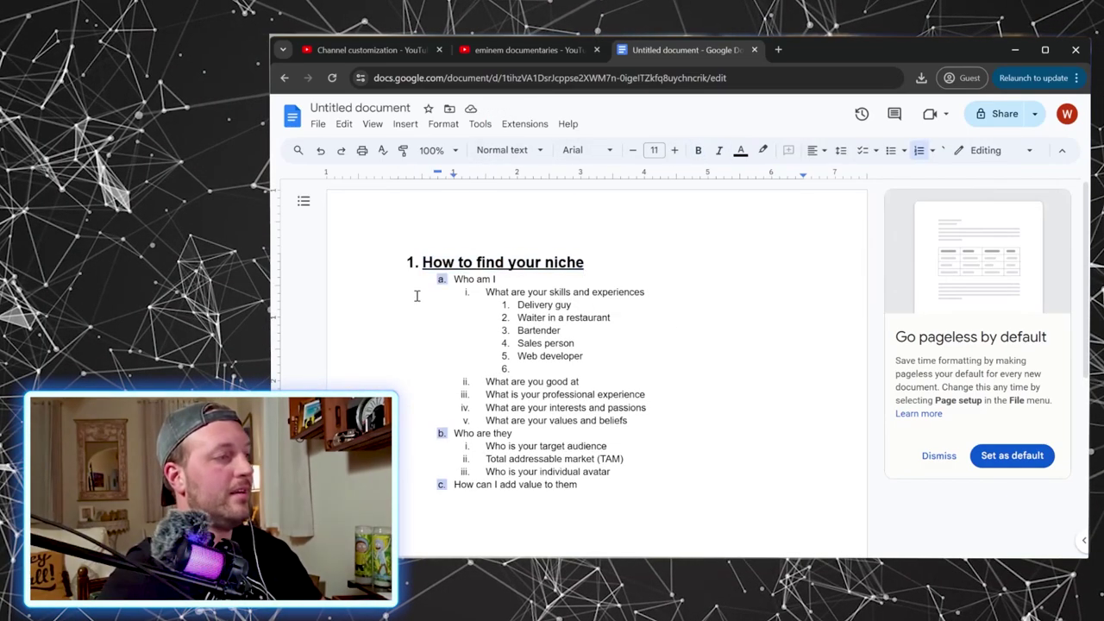
- Insert blank lines above "Who am I", remove their list lettering and write "Hook:" there
left_click(438, 279)
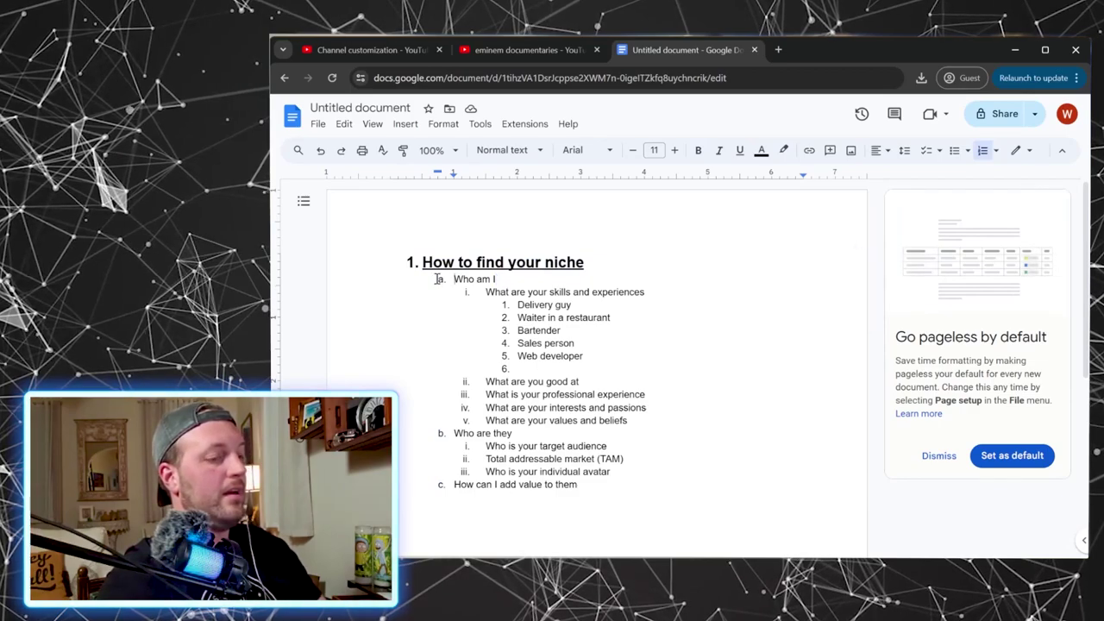
key("Return")
key("Return")
left_click(423, 278)
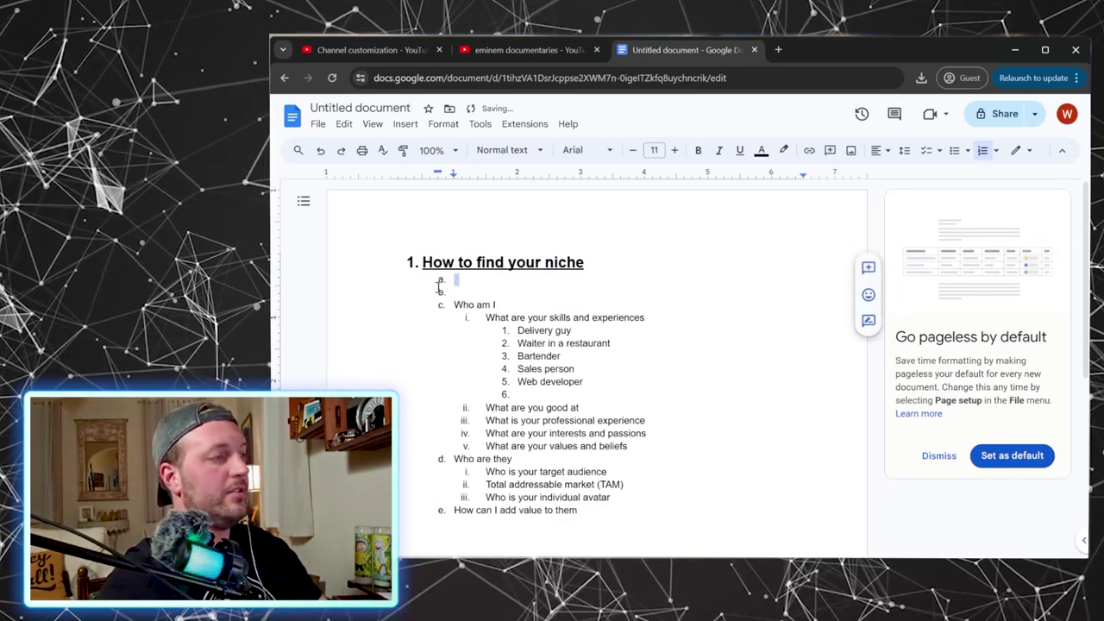
key("BackSpace")
type("H")
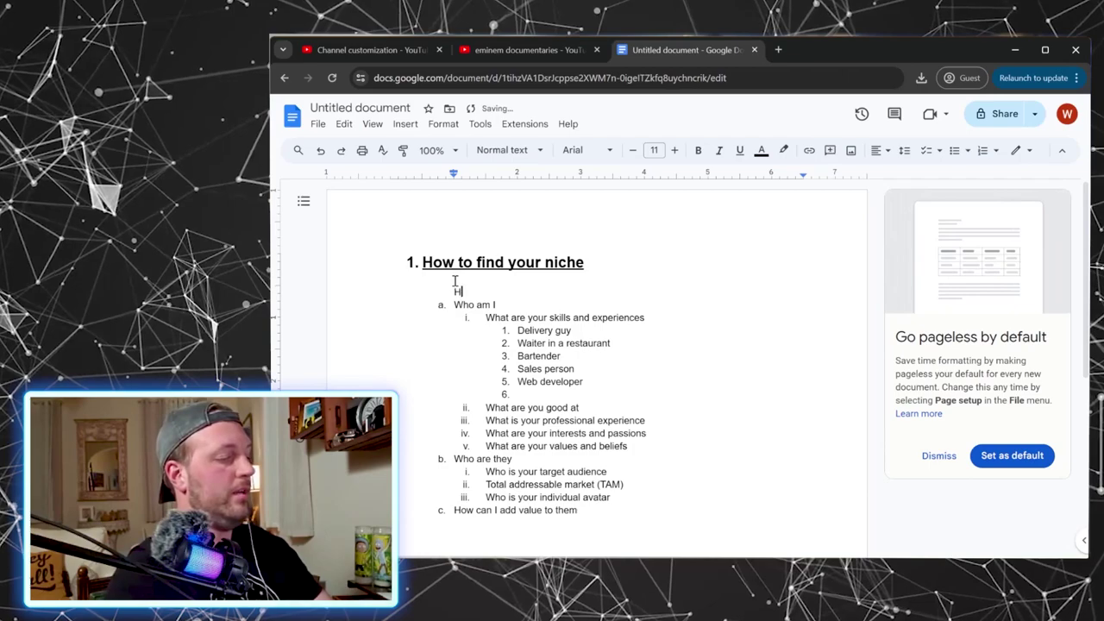
type("ook:")
- Add an unnumbered "Intro:" line below "Hook:", leaving one blank line between them
key("Return")
key("Return")
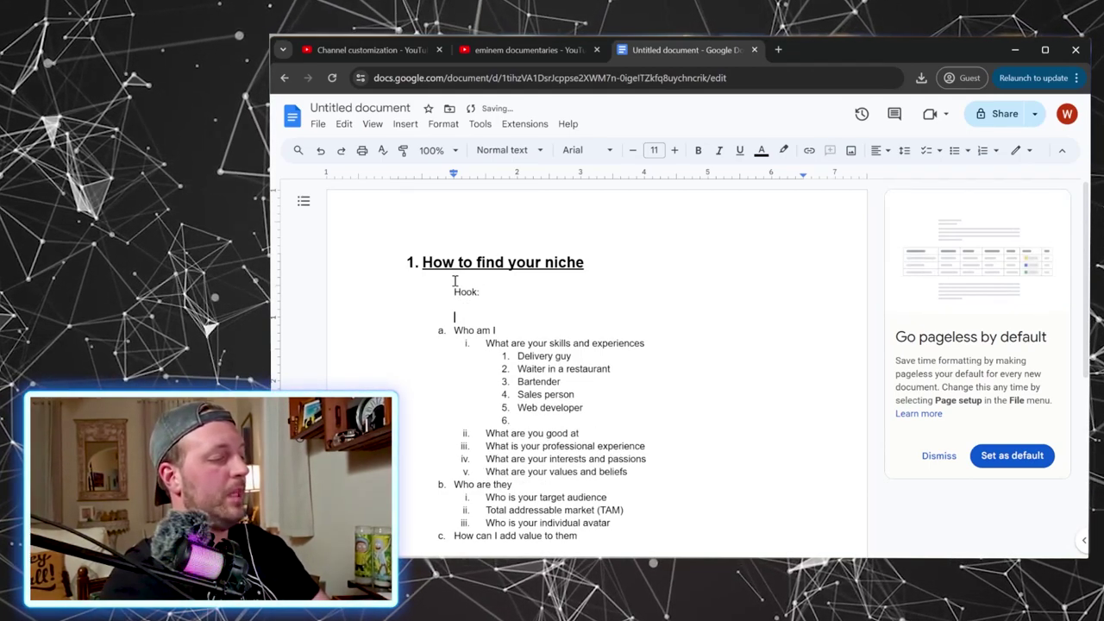
type("Intro")
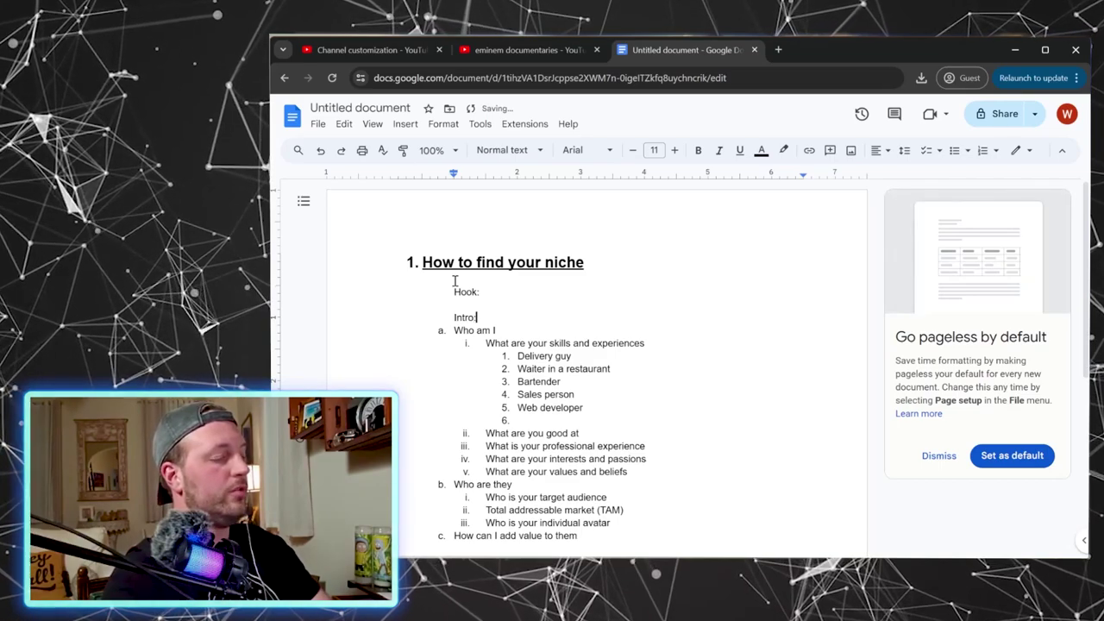
- Complete the "Intro:" label and add an unnumbered "CTA:" line one blank line below "How can I add value to them"
type(":")
scroll(544, 381, "down", 2)
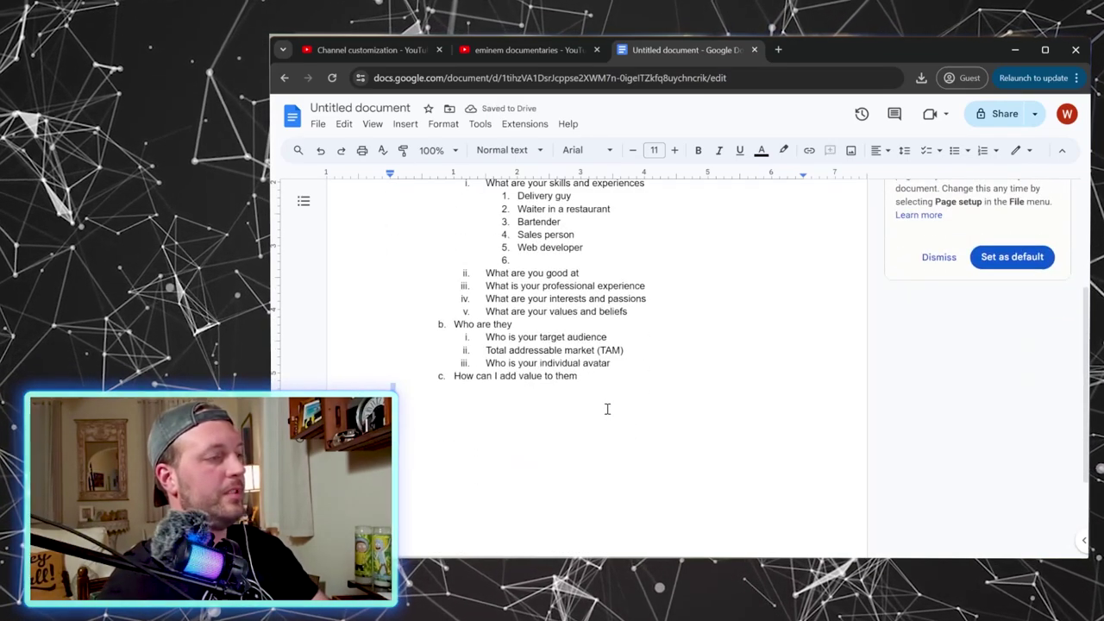
type("TA:")
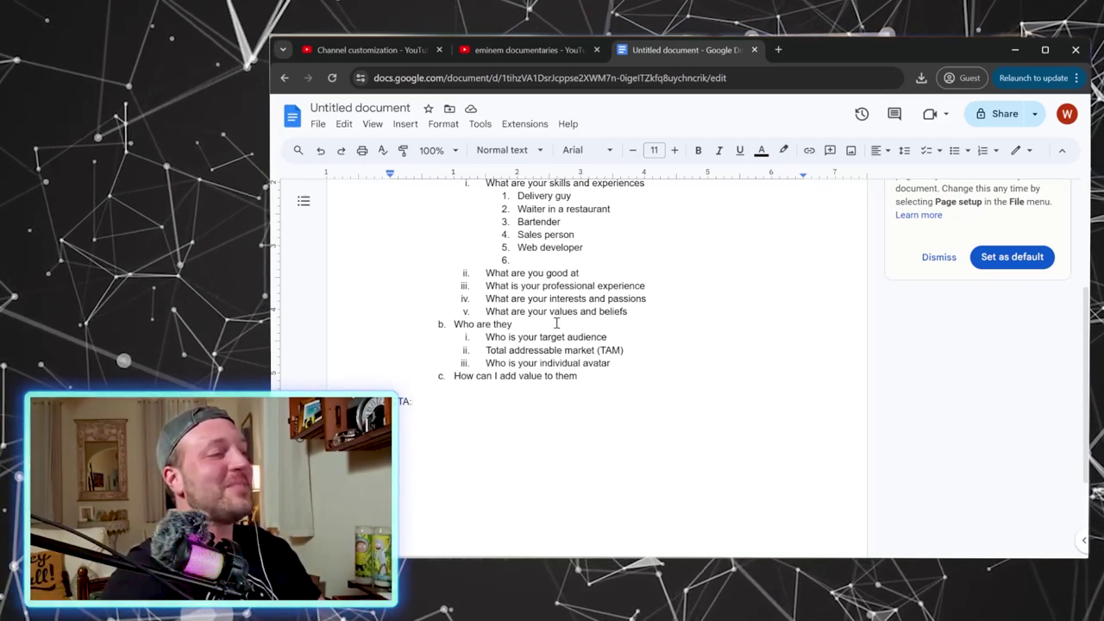
- Return to the Docs home page, open the original content-planning document and review its numbered list of video topics
scroll(577, 303, "up", 4)
left_click(298, 116)
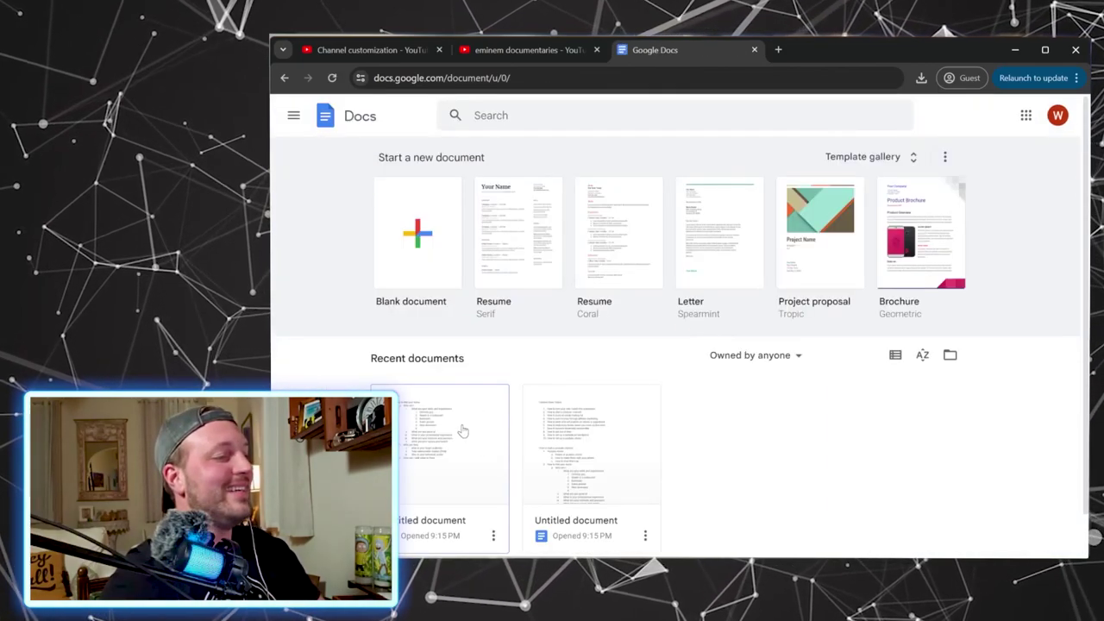
left_click(488, 461)
scroll(570, 363, "down", 5)
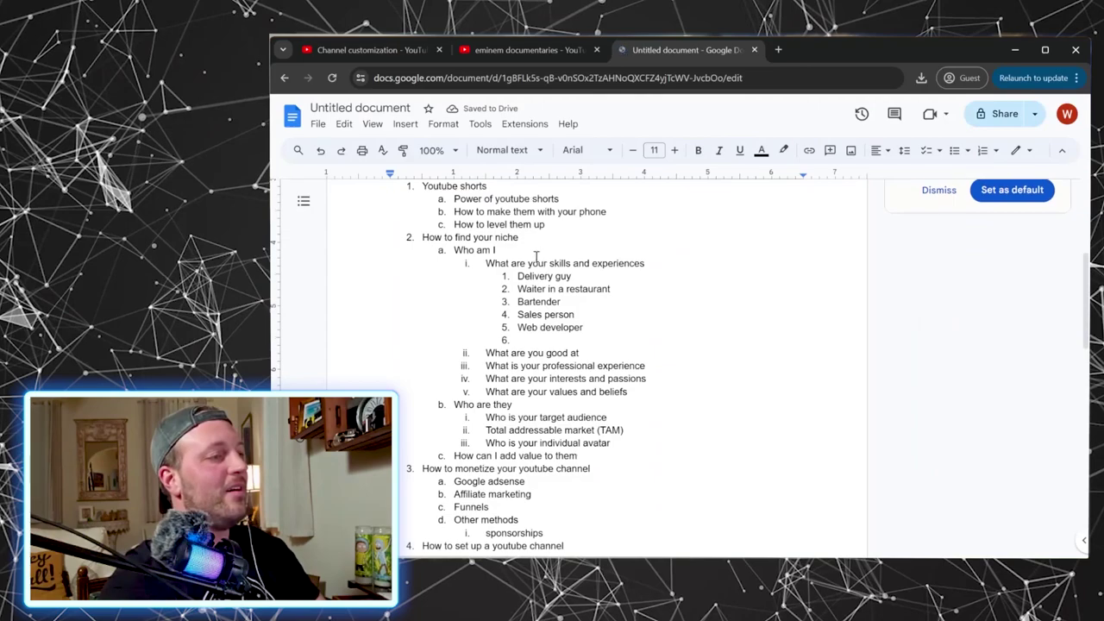
scroll(528, 276, "down", 20)
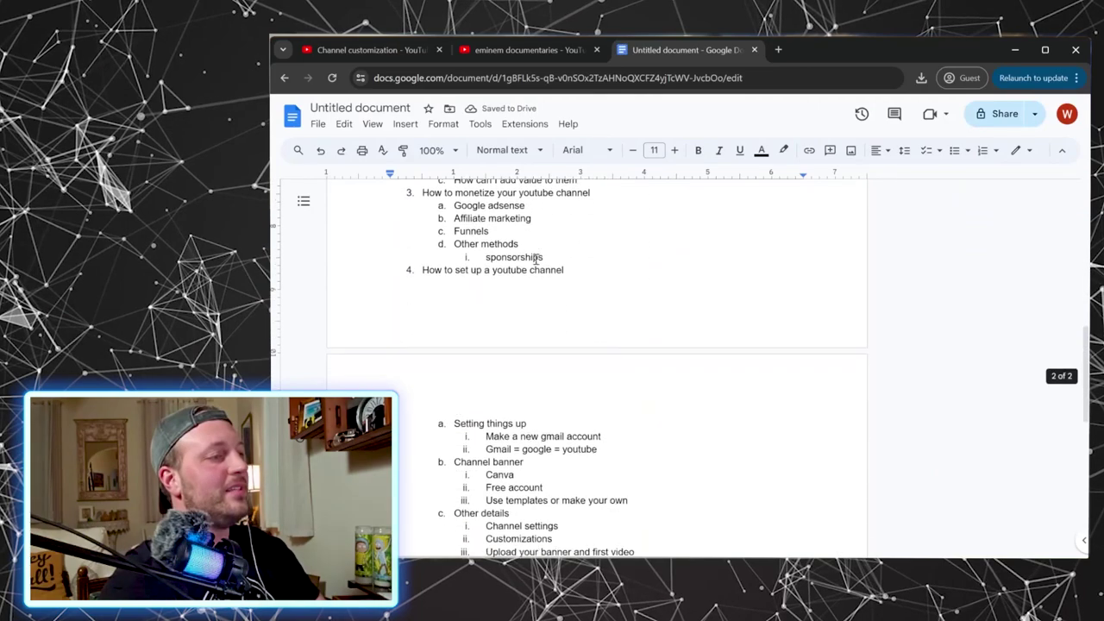
scroll(531, 262, "up", 4)
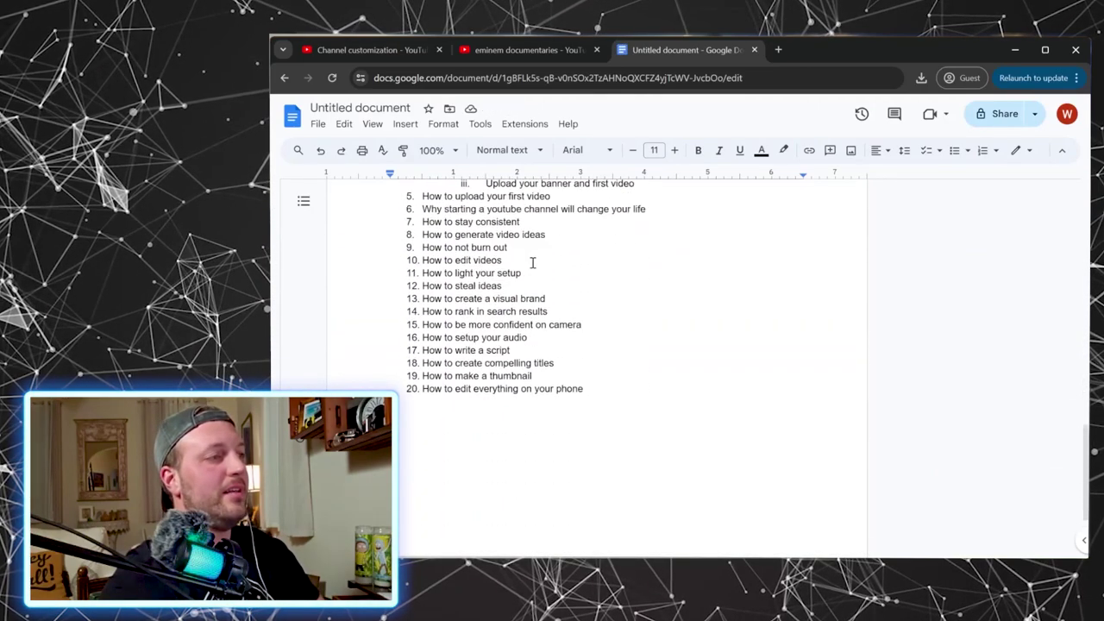